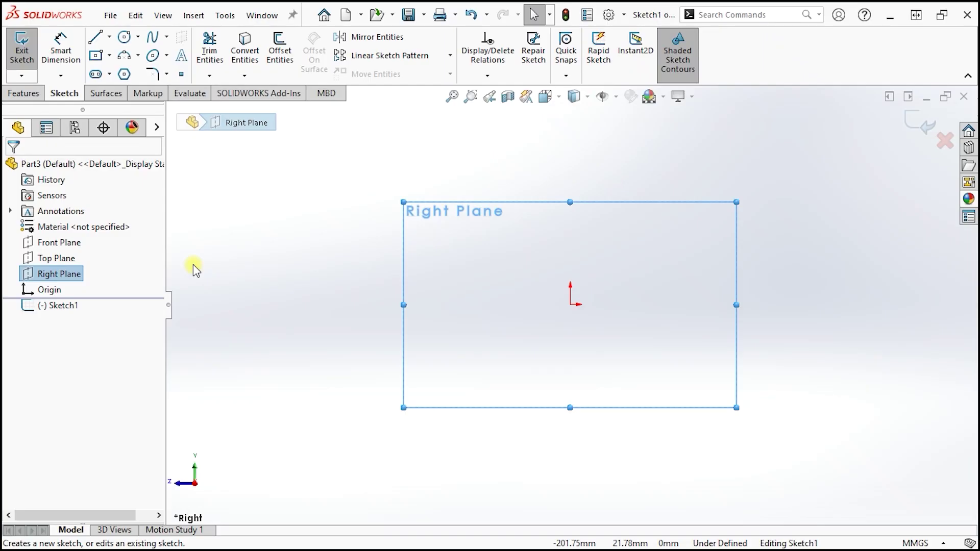
Step: Draw a circle centred on the origin on the Right Plane
left_click(622, 365)
scroll(628, 369, "down", 1)
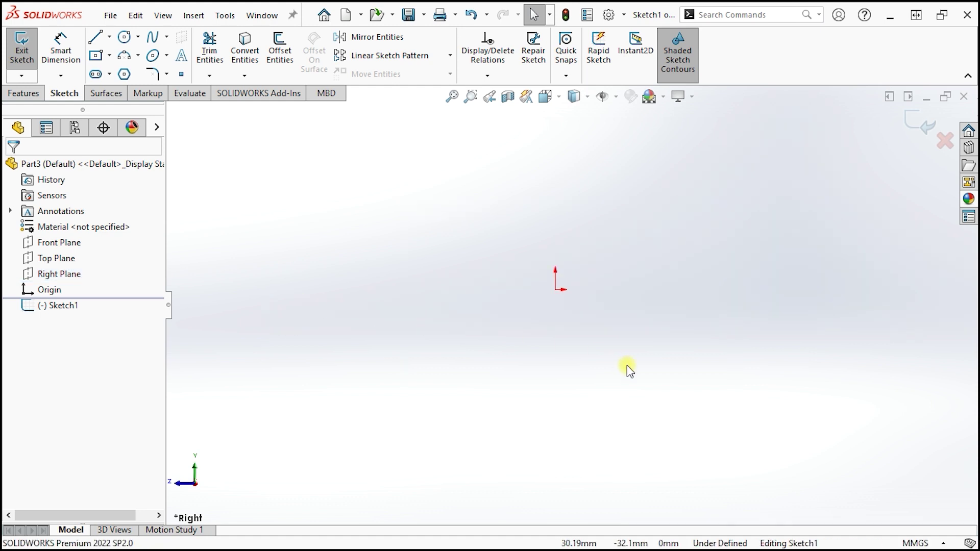
left_click(556, 290)
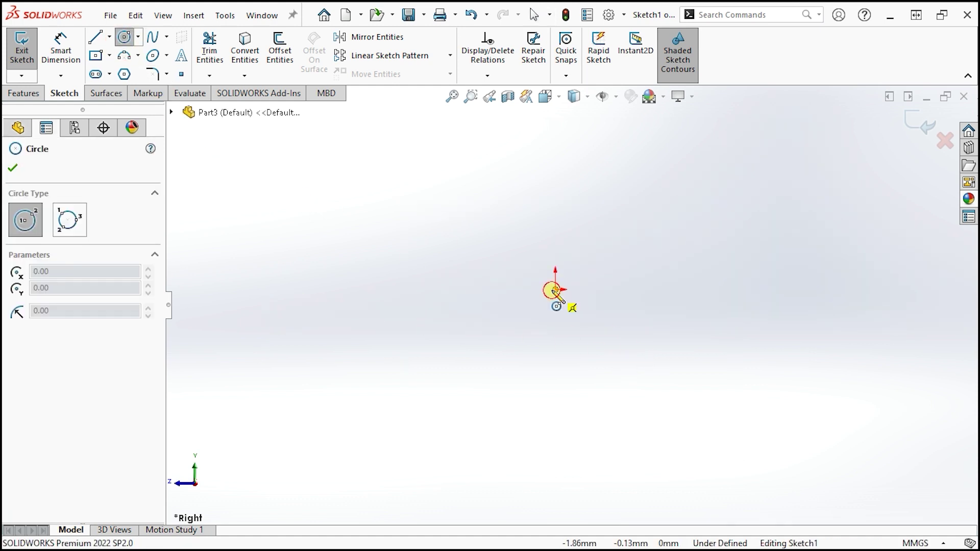
left_click(591, 323)
Step: Dimension the circle's diameter to 40 mm and exit the sketch
left_click(71, 46)
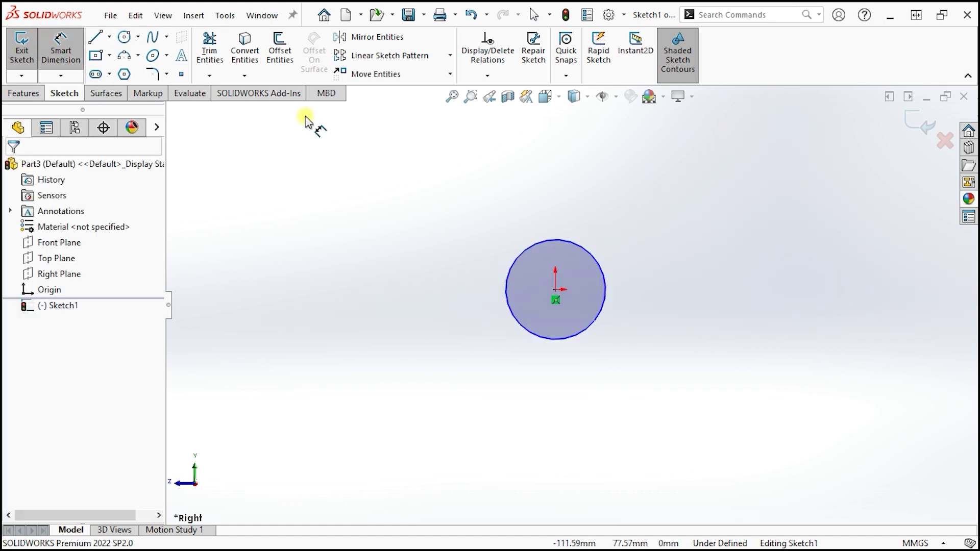
left_click(522, 327)
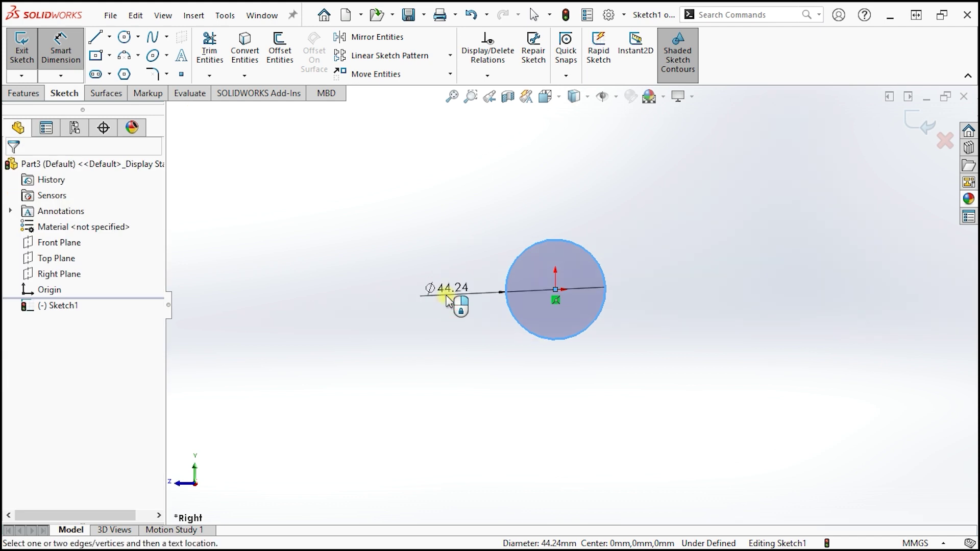
left_click(448, 299)
type("40")
key("Return")
left_click(812, 204)
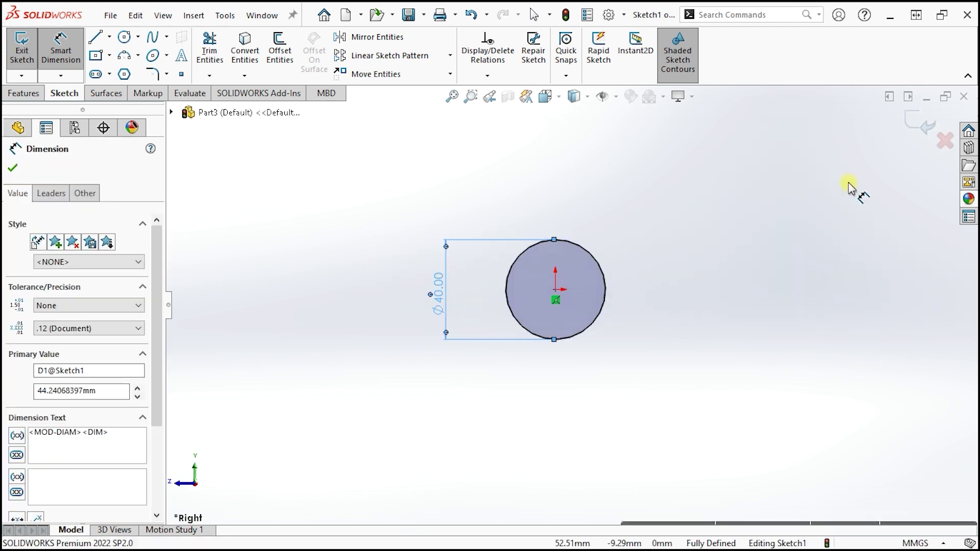
key("ctrl+b")
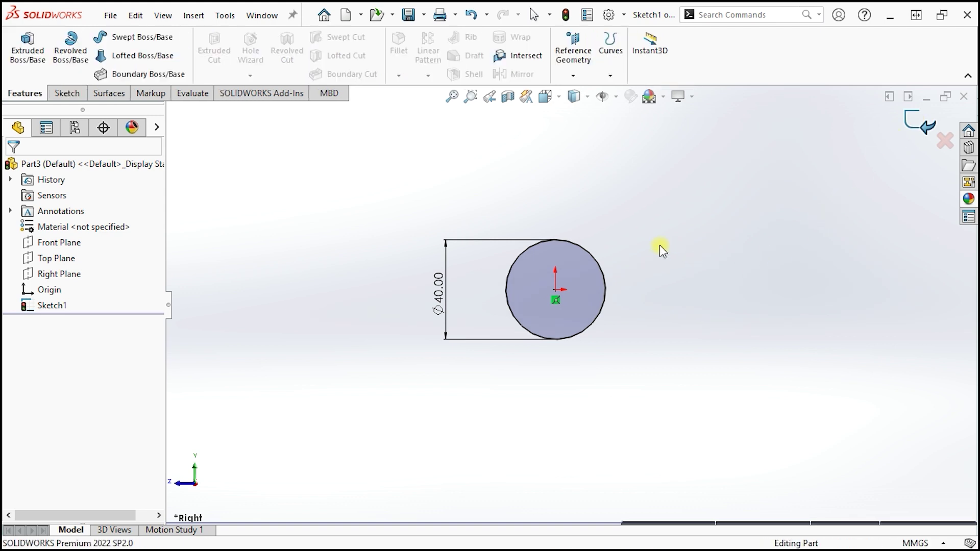
key("z")
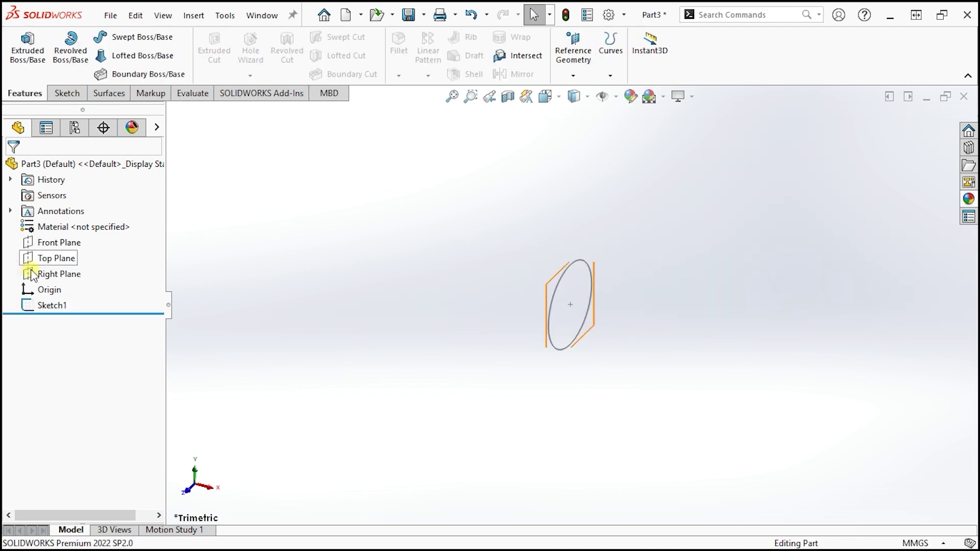
left_click(58, 274)
left_click(589, 75)
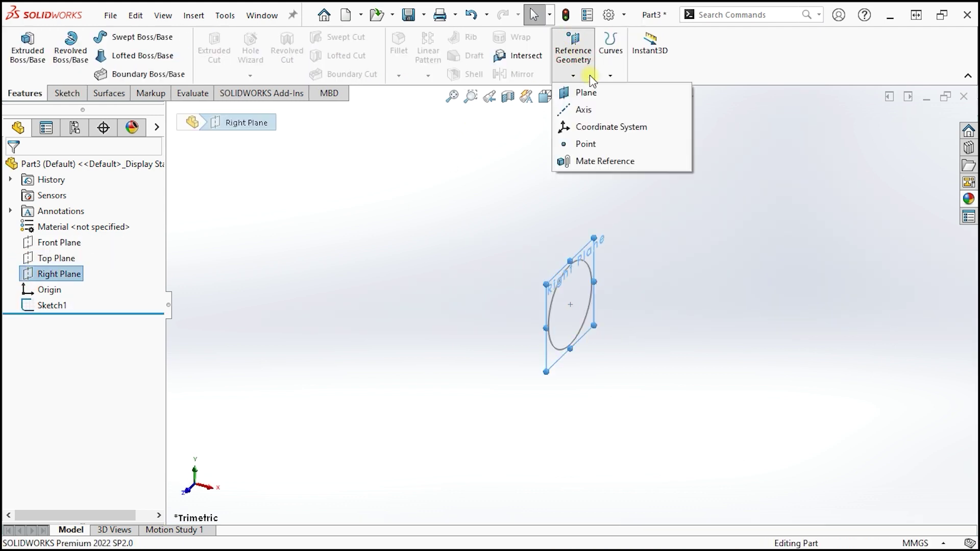
left_click(607, 98)
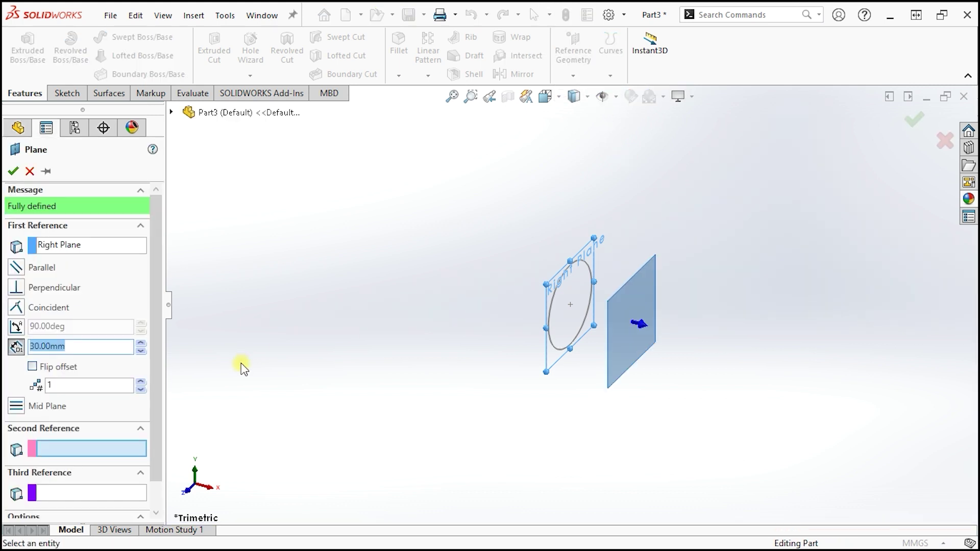
type("200")
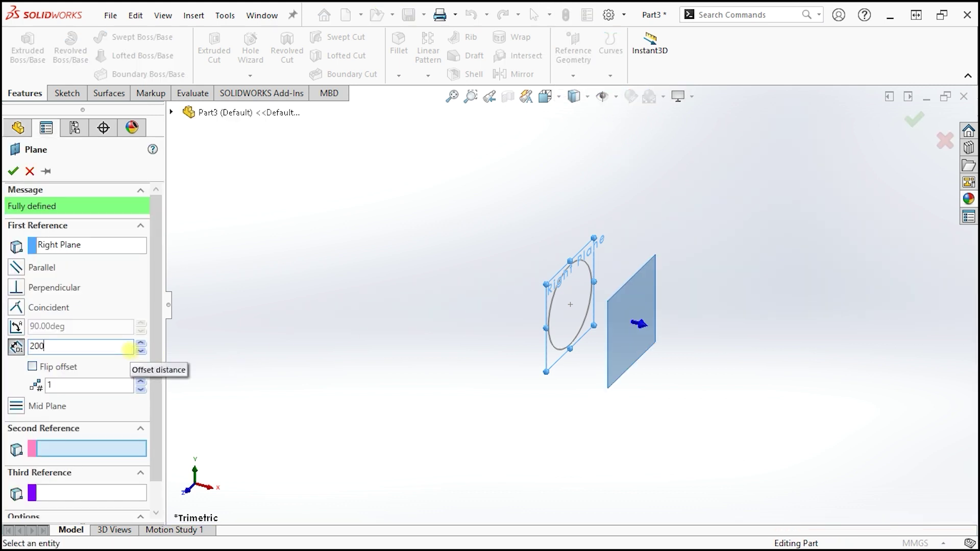
key("Return")
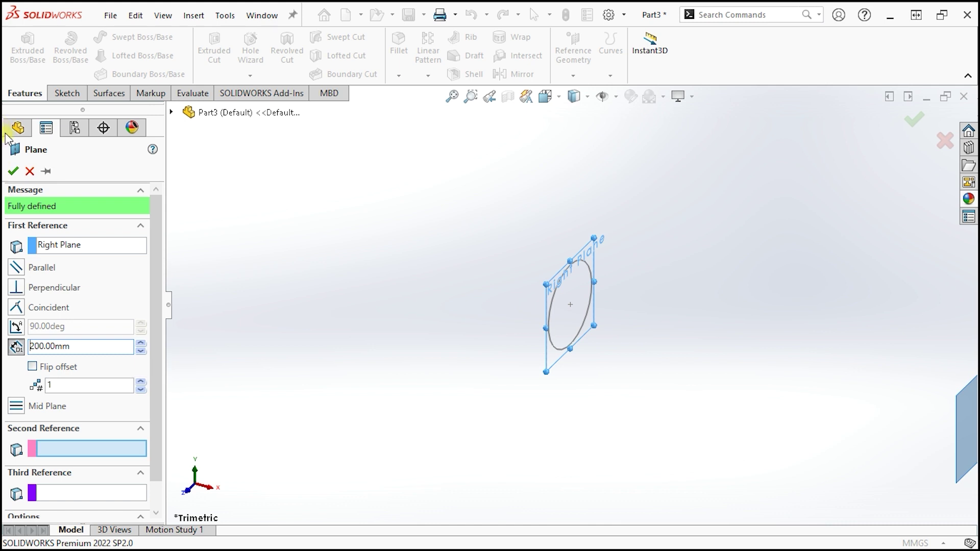
left_click(12, 170)
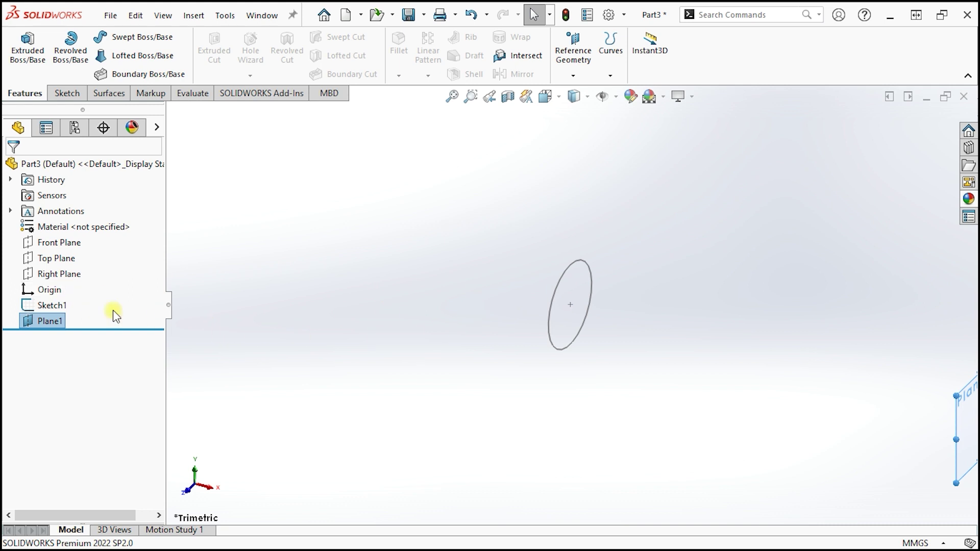
key("Delete")
key("Return")
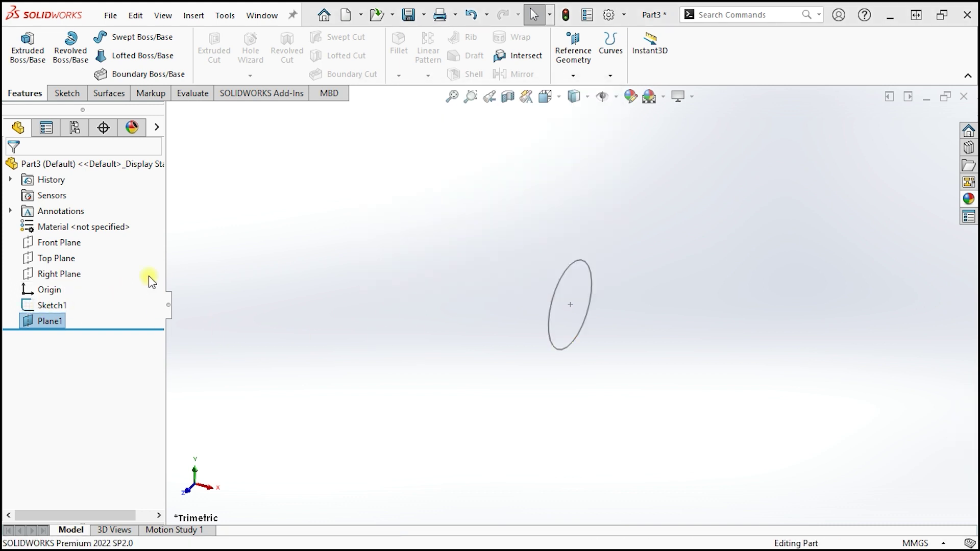
left_click(185, 258)
left_click(52, 305)
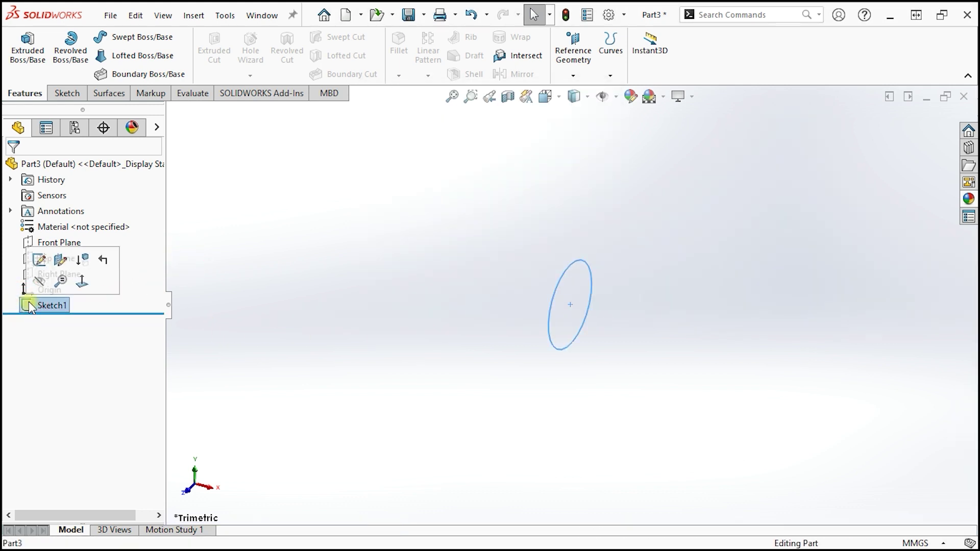
Step: Extrude Sketch1 200 mm Blind with a 13° outward draft to form the cone
left_click(33, 61)
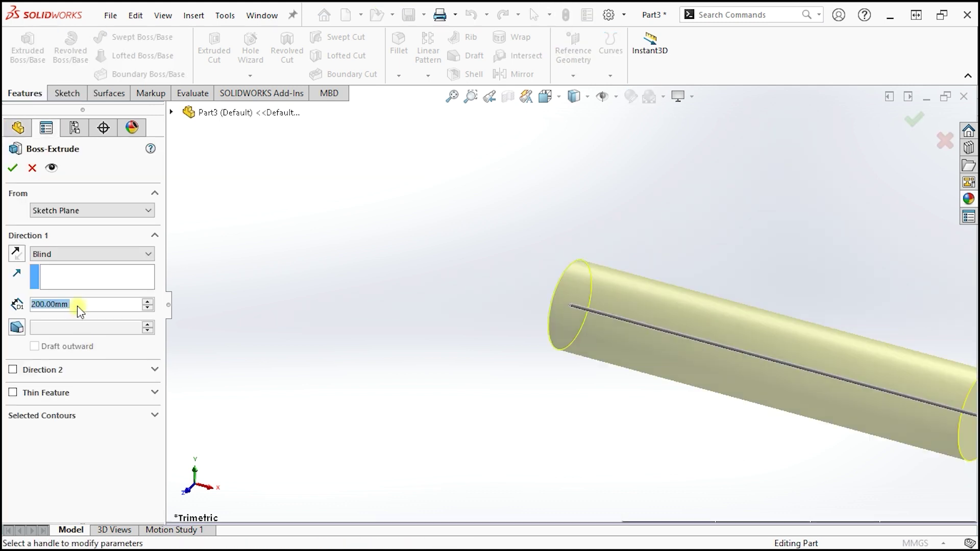
left_click(17, 329)
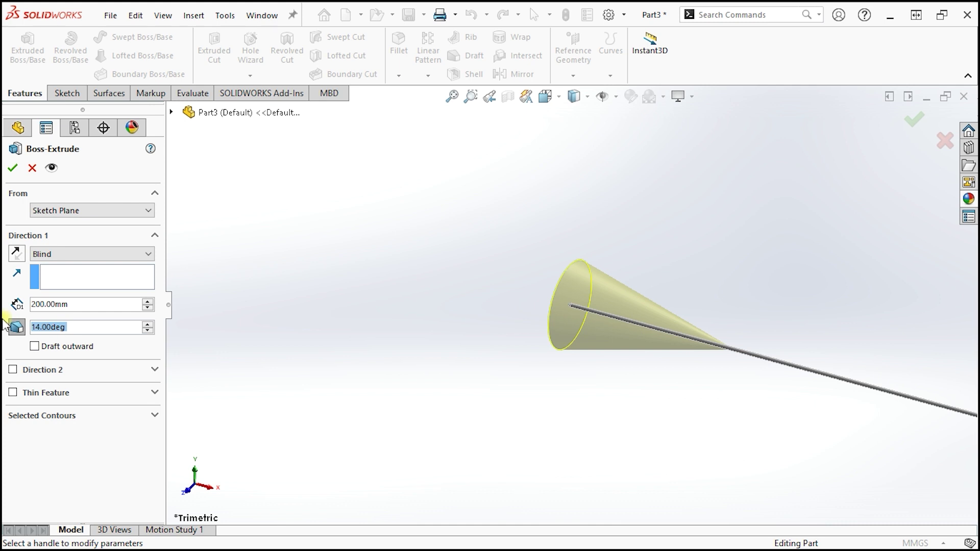
left_click(36, 348)
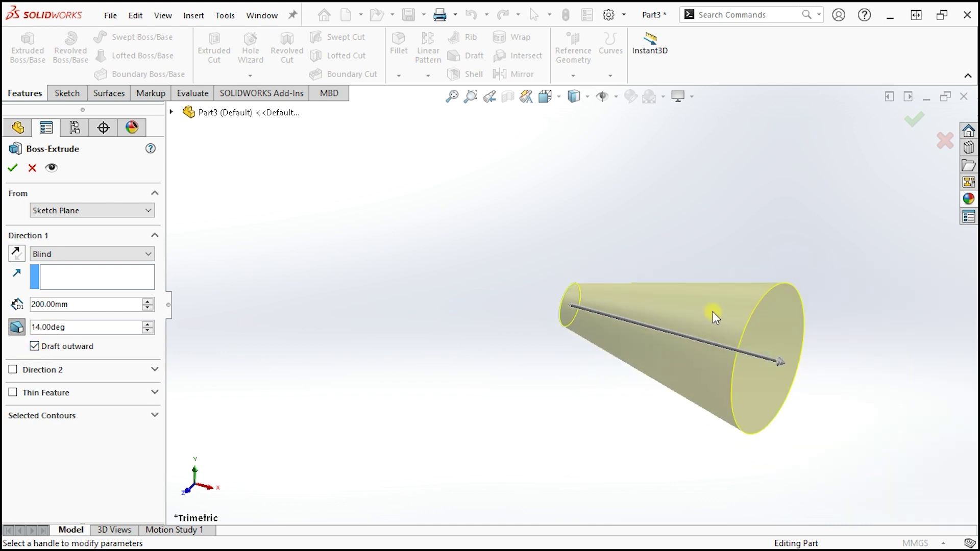
middle_click_drag(754, 356, 667, 376, "ctrl")
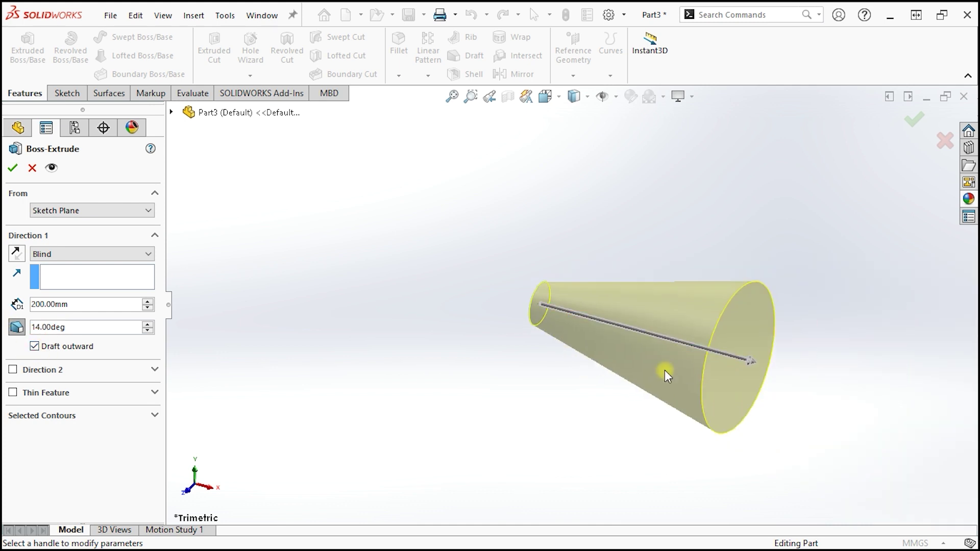
left_click(151, 331)
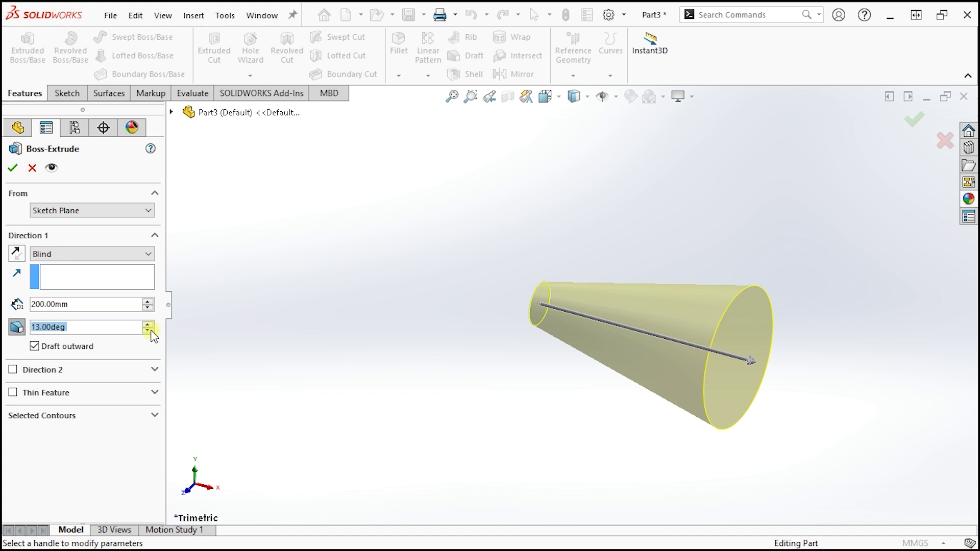
left_click(13, 169)
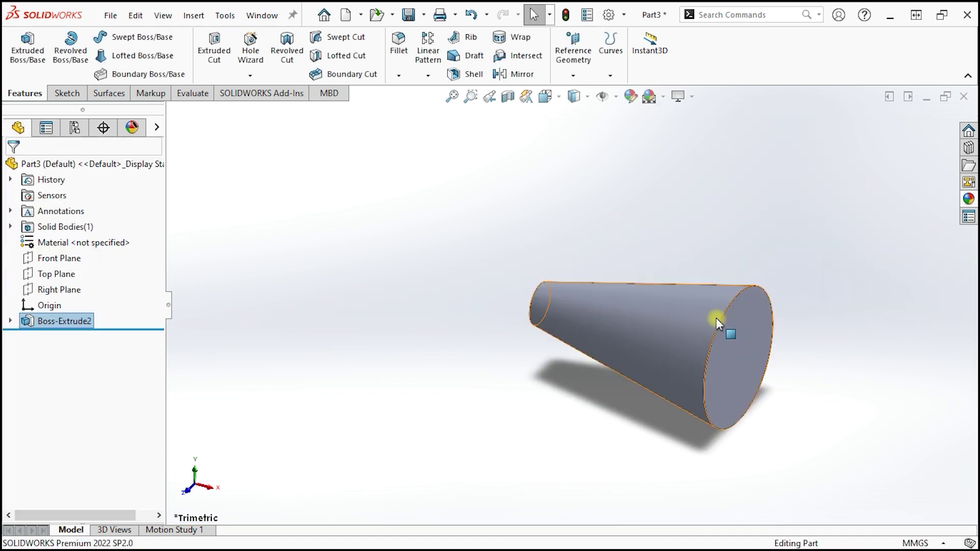
Step: Sketch a 1 mm inward offset of the cone's wide-end edge on its large face
left_click(752, 349)
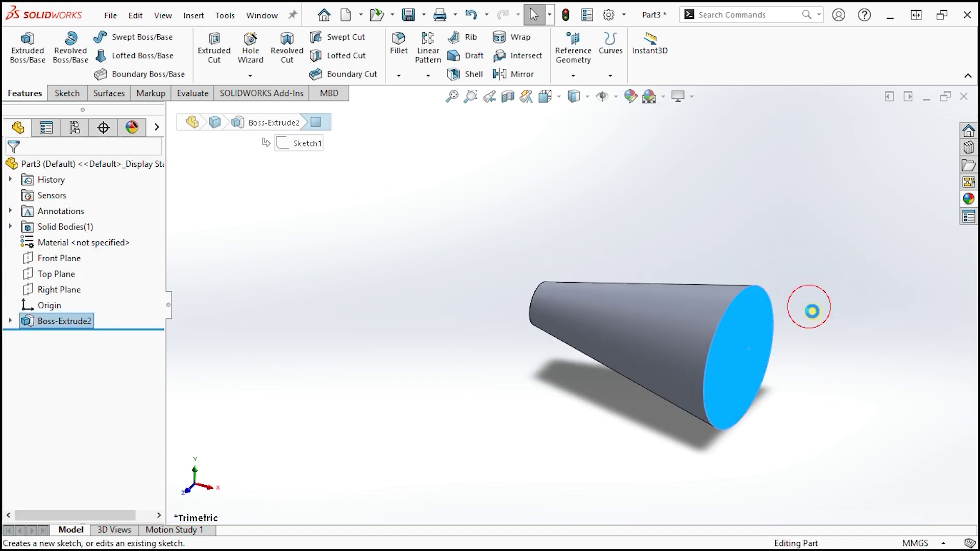
left_click(812, 311)
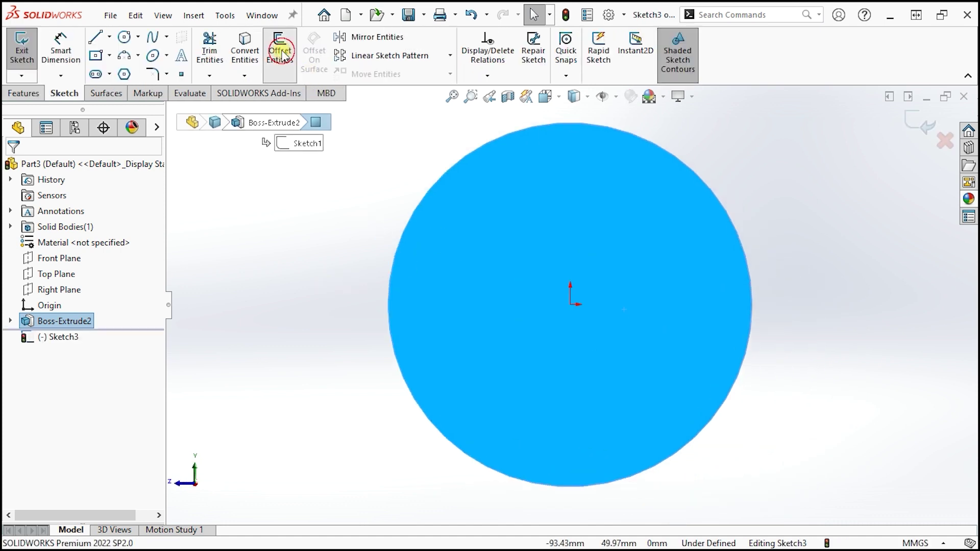
left_click(280, 53)
key("Return")
left_click(38, 242)
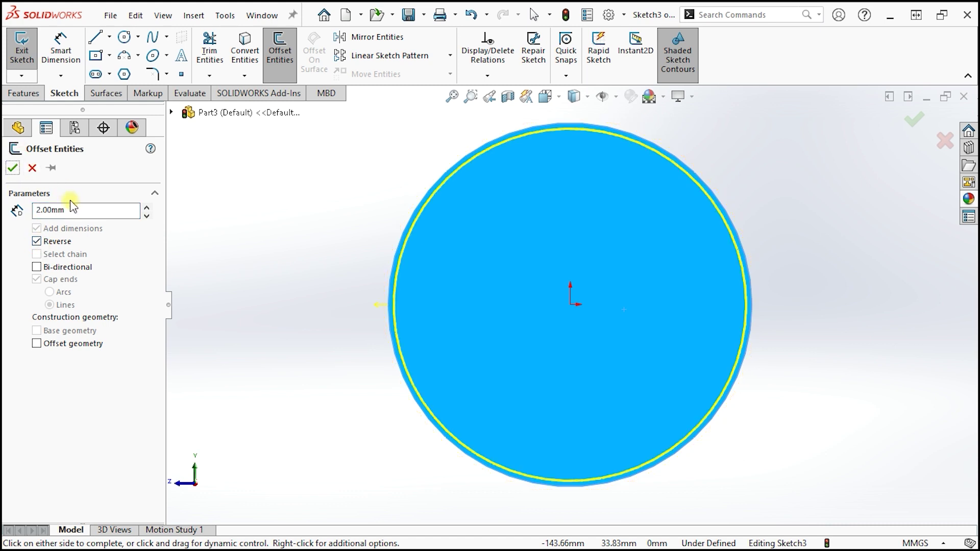
type("1")
key("Return")
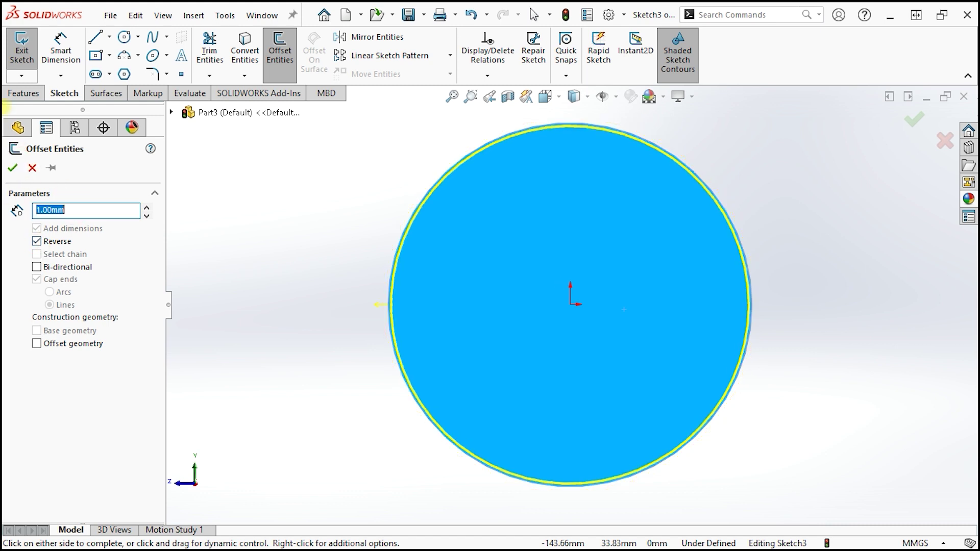
left_click(13, 167)
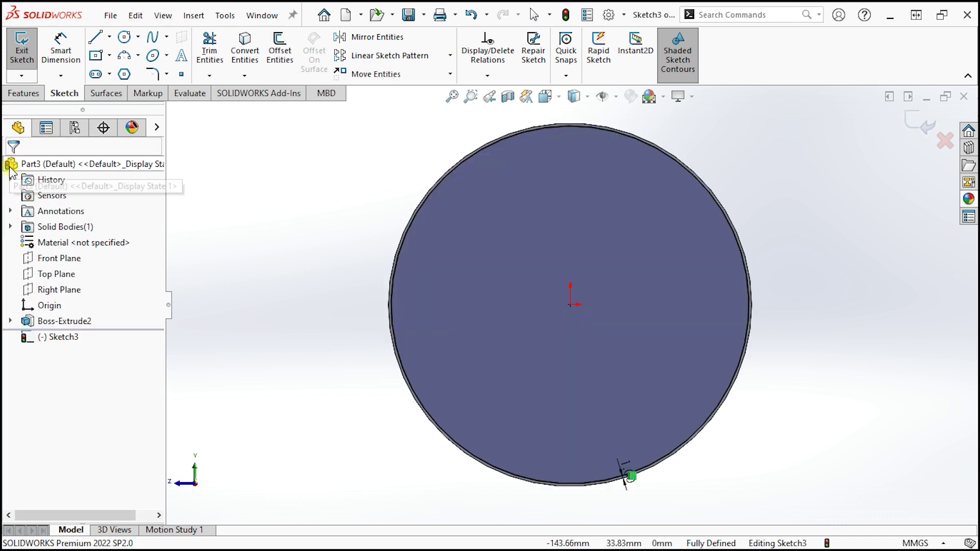
scroll(474, 265, "up", 3)
mouse_move(477, 267)
middle_mouse_down()
mouse_move(671, 367)
mouse_move(837, 162)
middle_mouse_up()
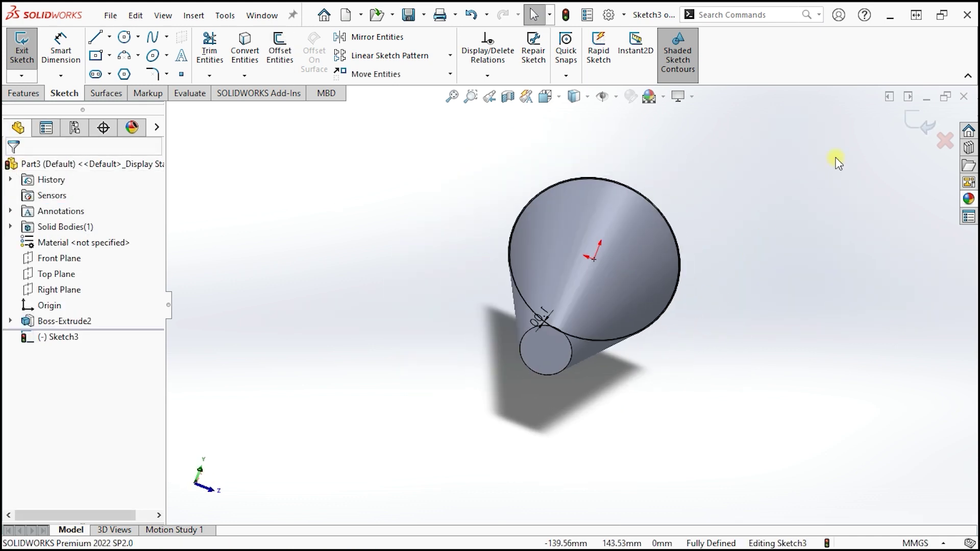
left_click(913, 132)
left_click(582, 347)
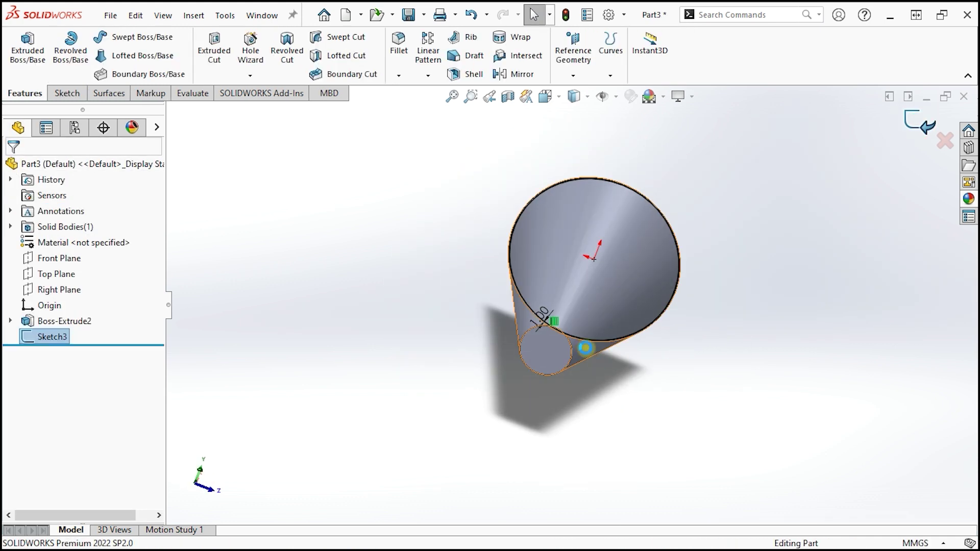
Step: Sketch an offset circle of the narrow-end edge on the small face and exit
left_click(577, 352)
left_click(587, 324)
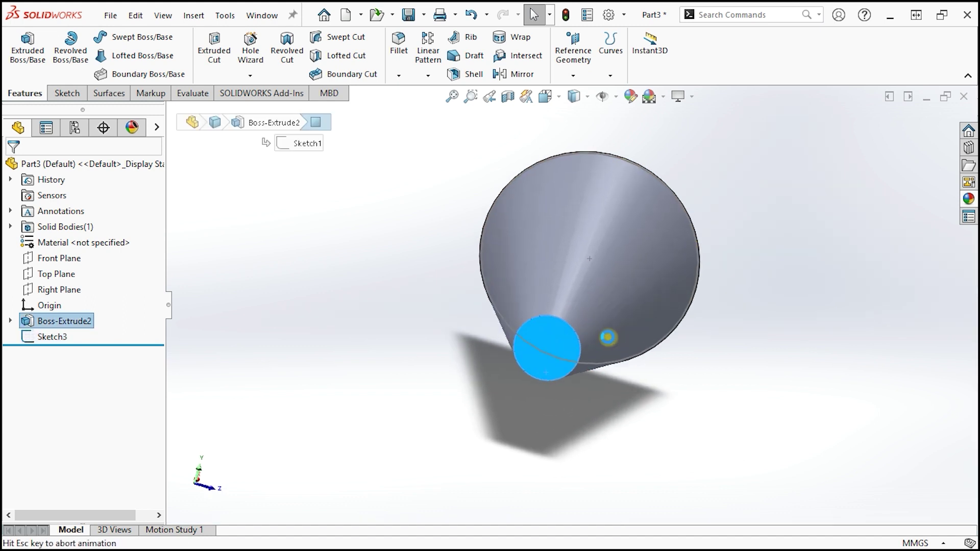
left_click(290, 51)
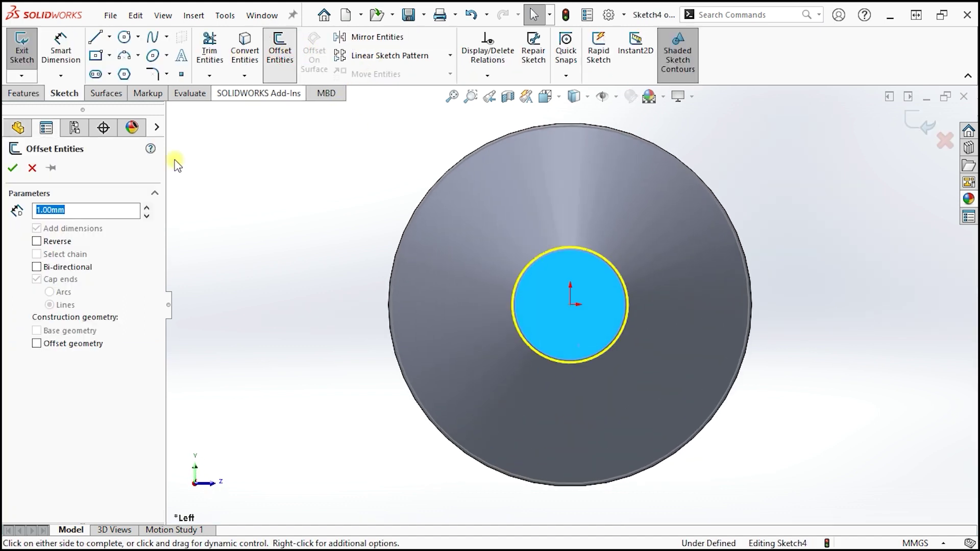
left_click(12, 168)
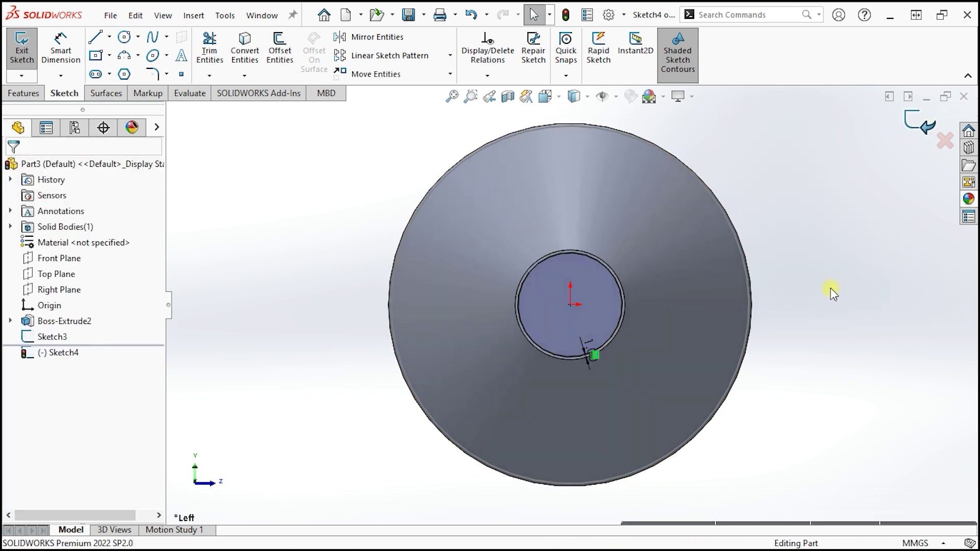
key("ctrl+b")
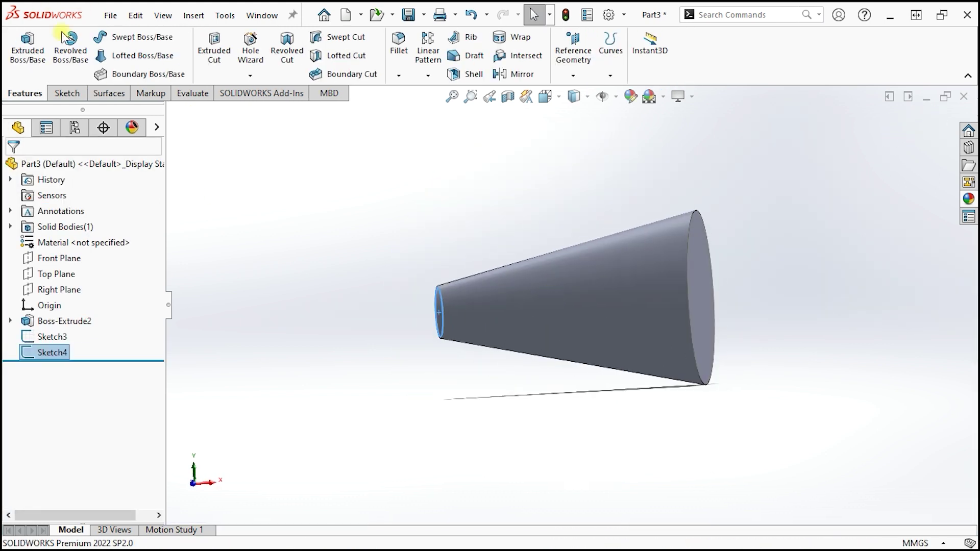
Step: Loft-cut from the small-end circle to the large-end circle, hollowing the cone into a shell
left_click(356, 54)
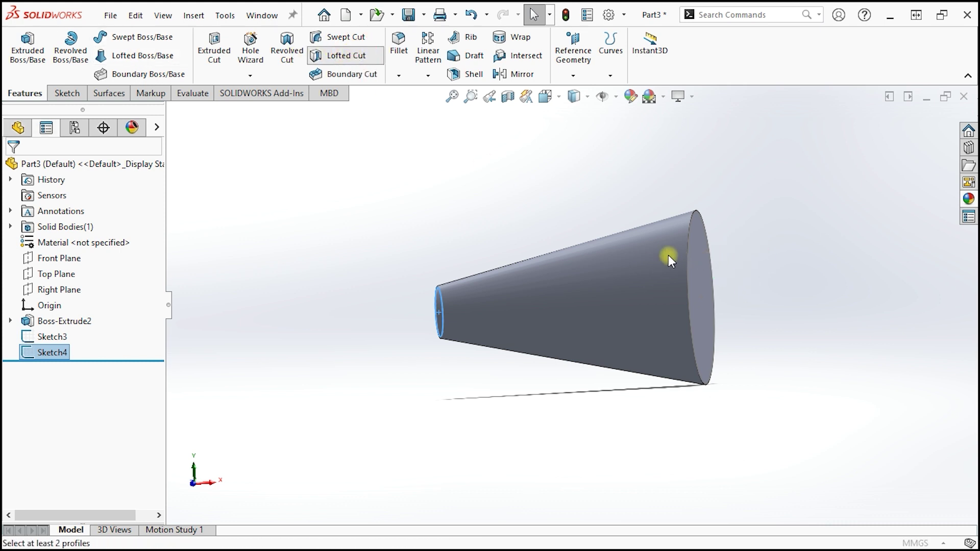
key("ctrl+4")
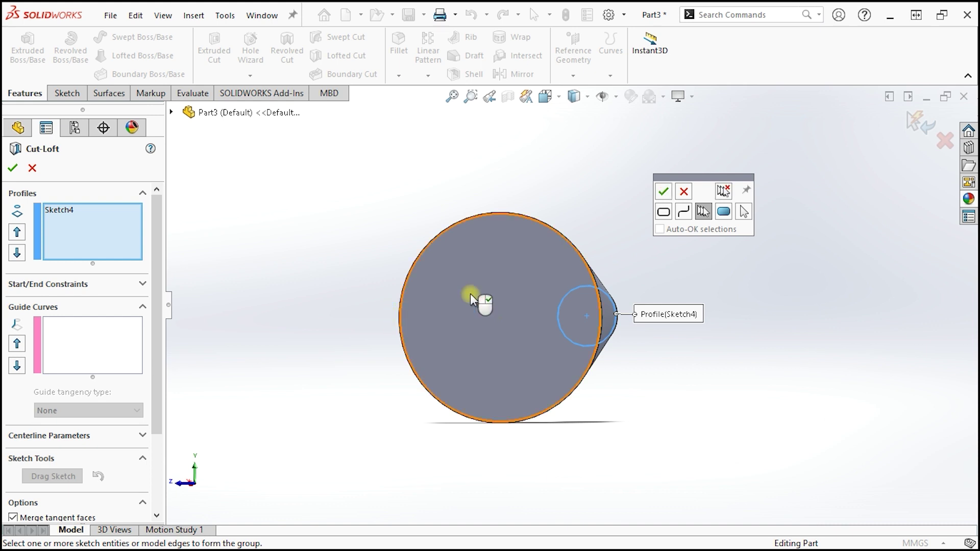
left_click(683, 192)
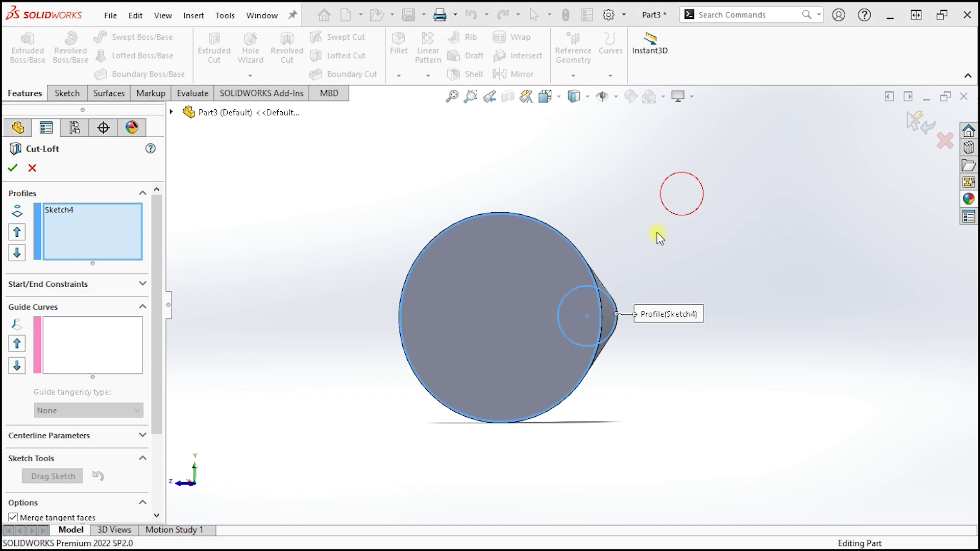
left_click(559, 302)
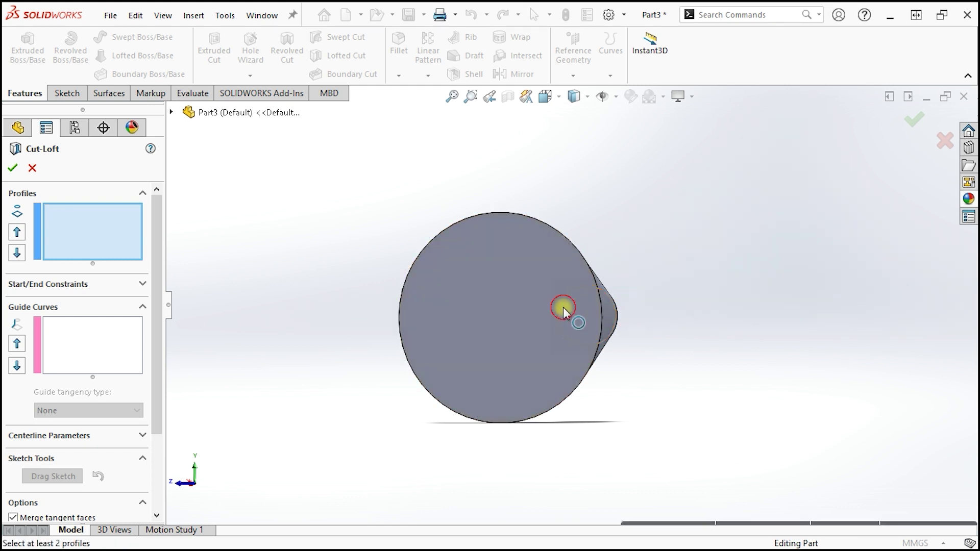
left_click(401, 320)
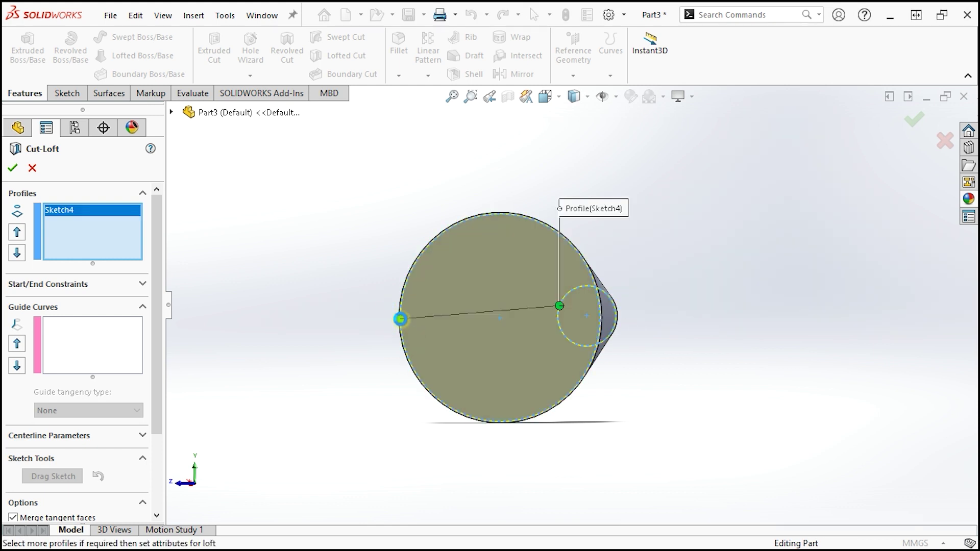
left_click(18, 172)
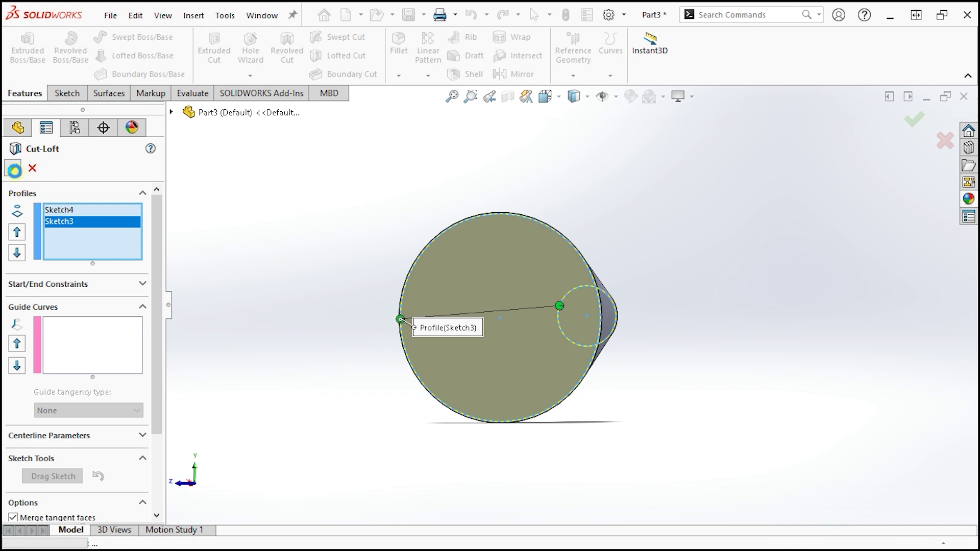
mouse_move(691, 245)
middle_mouse_down()
mouse_move(673, 303)
mouse_move(519, 317)
mouse_move(572, 267)
mouse_move(577, 326)
middle_mouse_up()
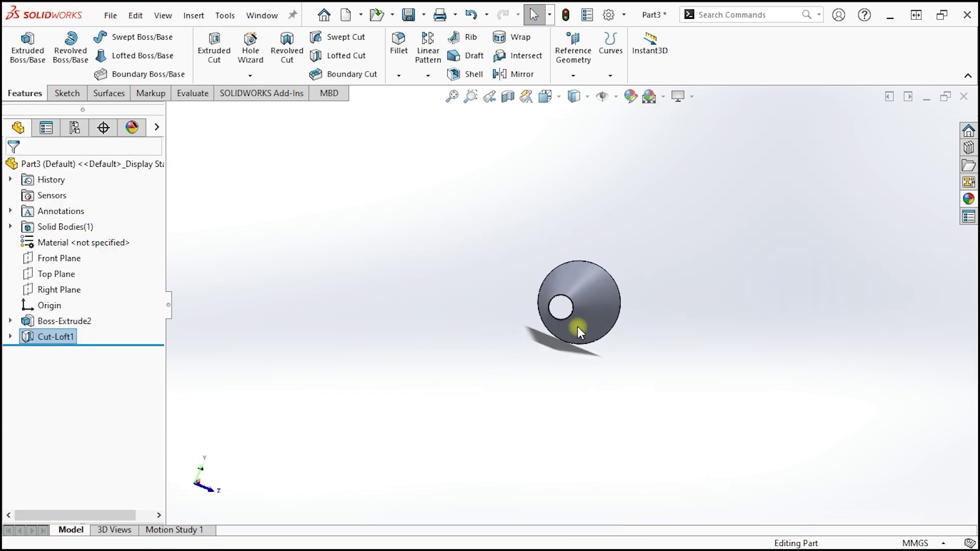
scroll(504, 274, "down", 3)
scroll(598, 287, "down", 3)
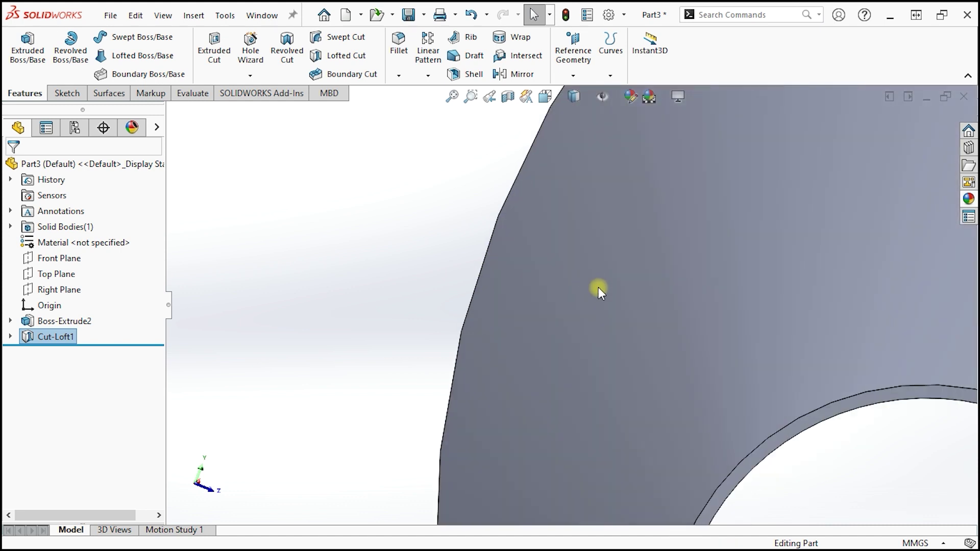
Step: Draw a centre rectangle at the origin in a new Right Plane sketch
left_click(59, 290)
left_click(57, 265)
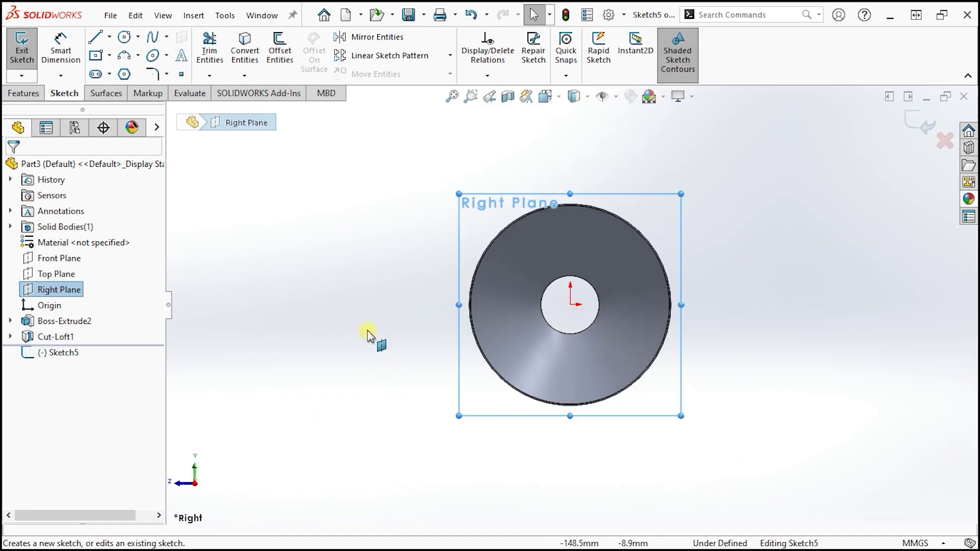
scroll(513, 350, "up", 2)
scroll(594, 284, "down", 3)
scroll(596, 285, "up", 1)
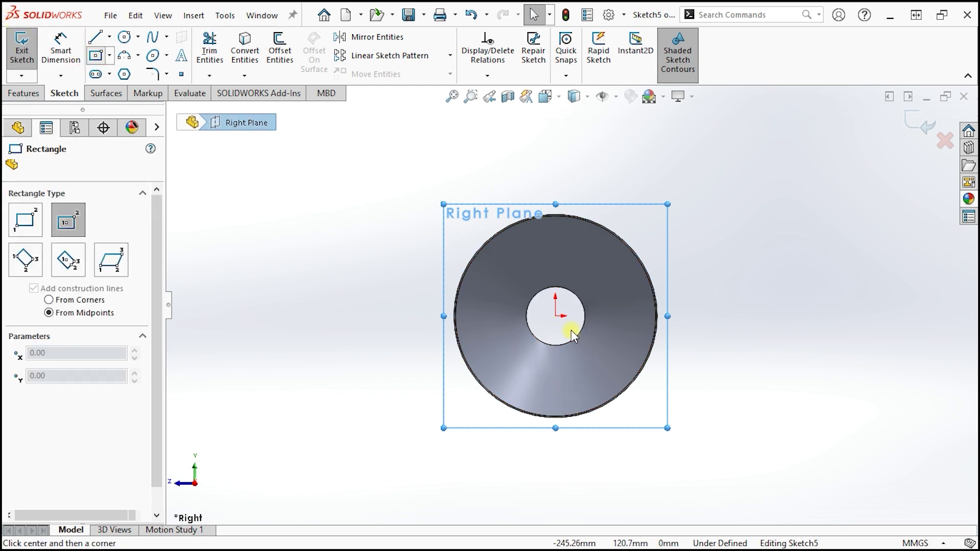
left_click(556, 316)
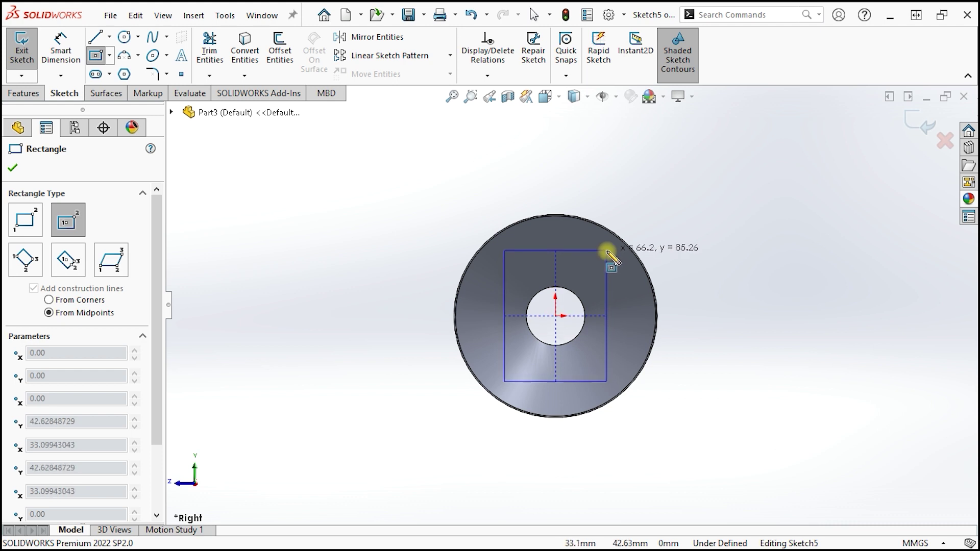
left_click(606, 254)
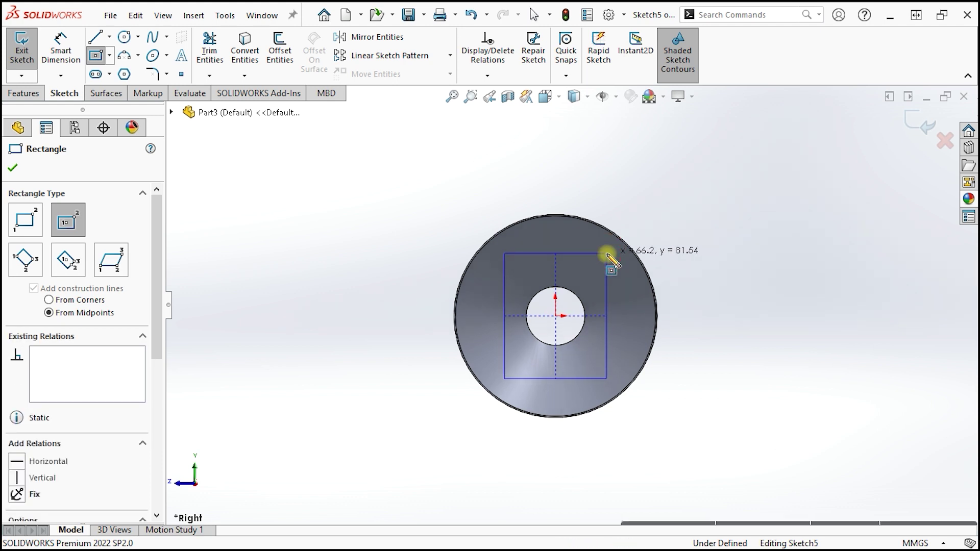
left_click(96, 55)
Step: Dimension the rectangle 60 mm wide and 80 mm tall
key("d")
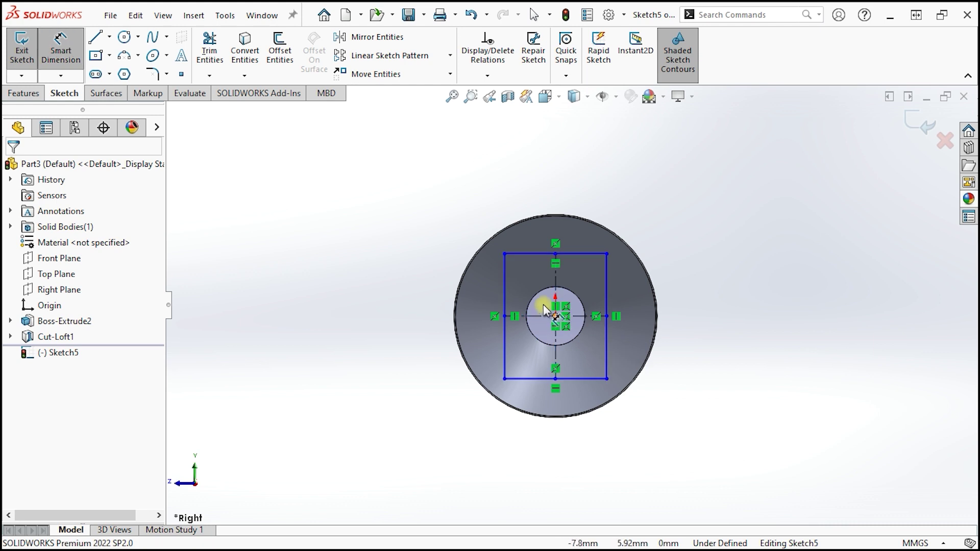
left_click(578, 317)
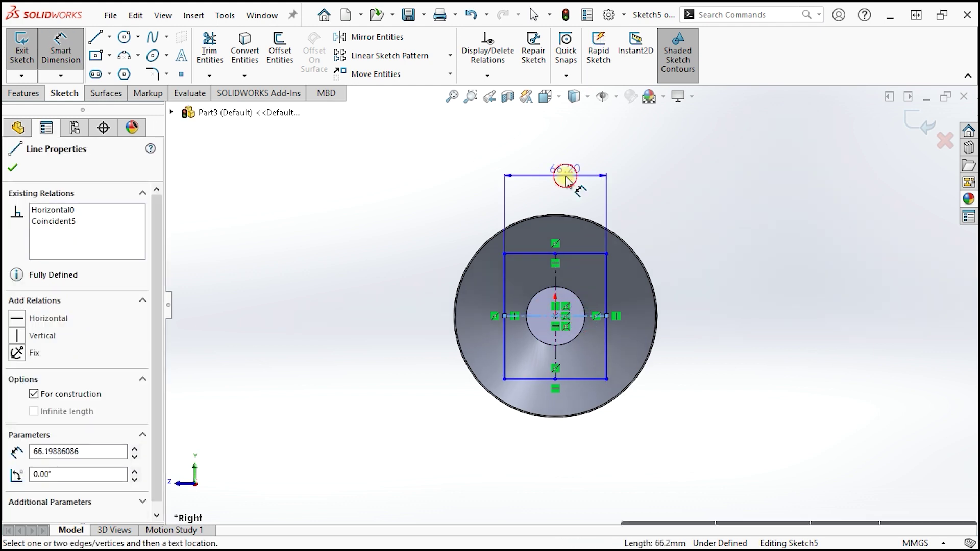
left_click(566, 180)
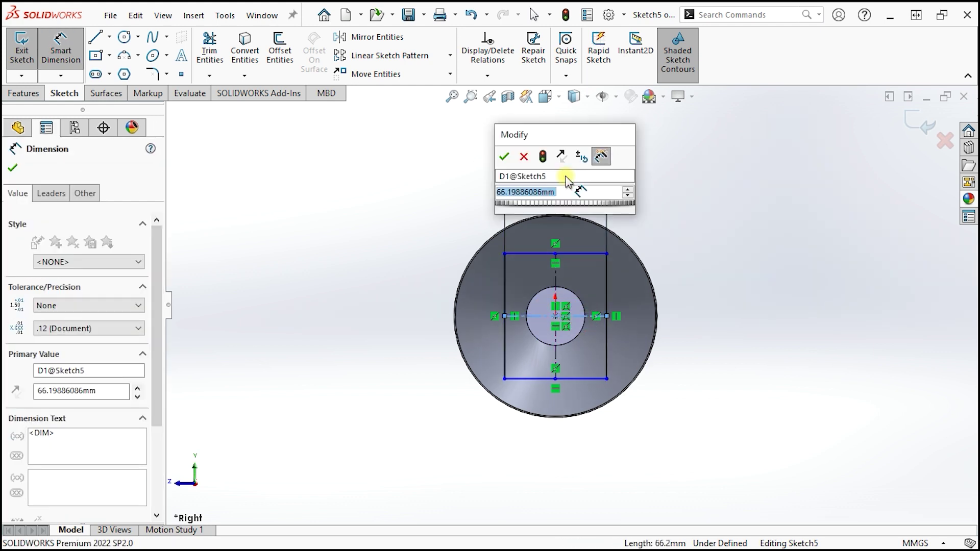
type("60")
key("Return")
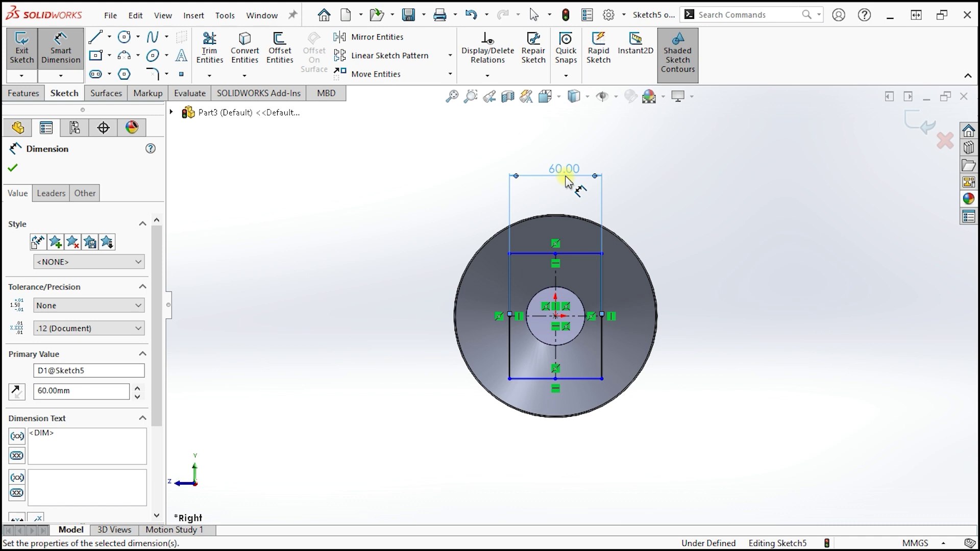
left_click(687, 271)
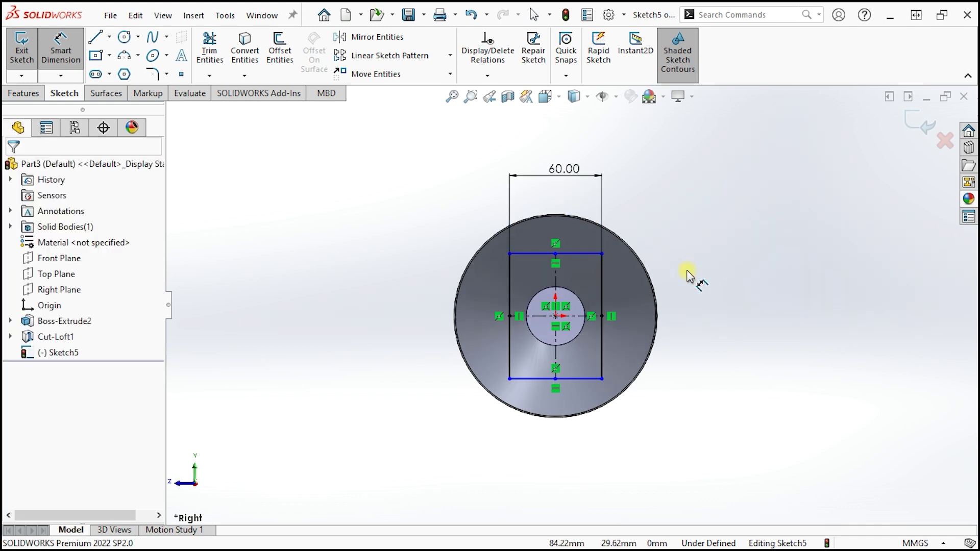
left_click(603, 283)
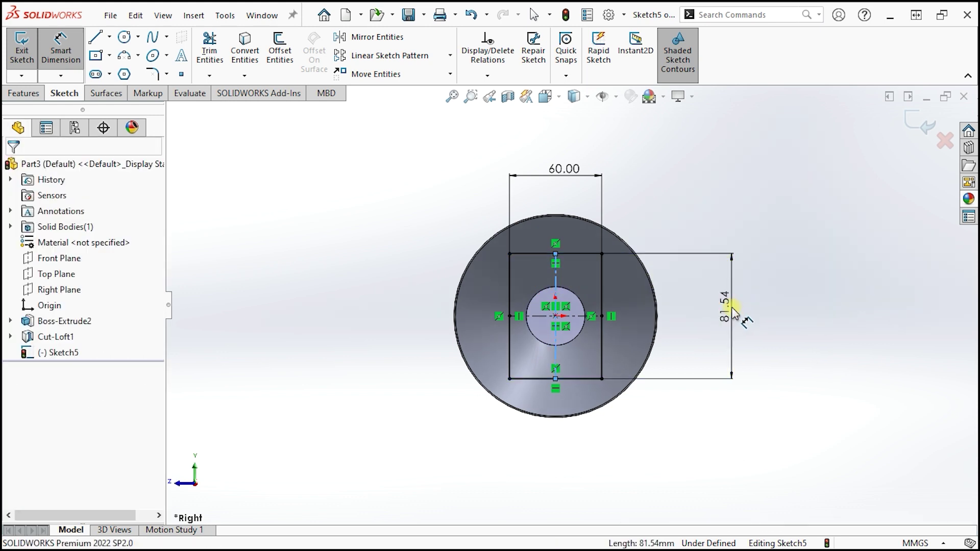
left_click(734, 308)
type("80")
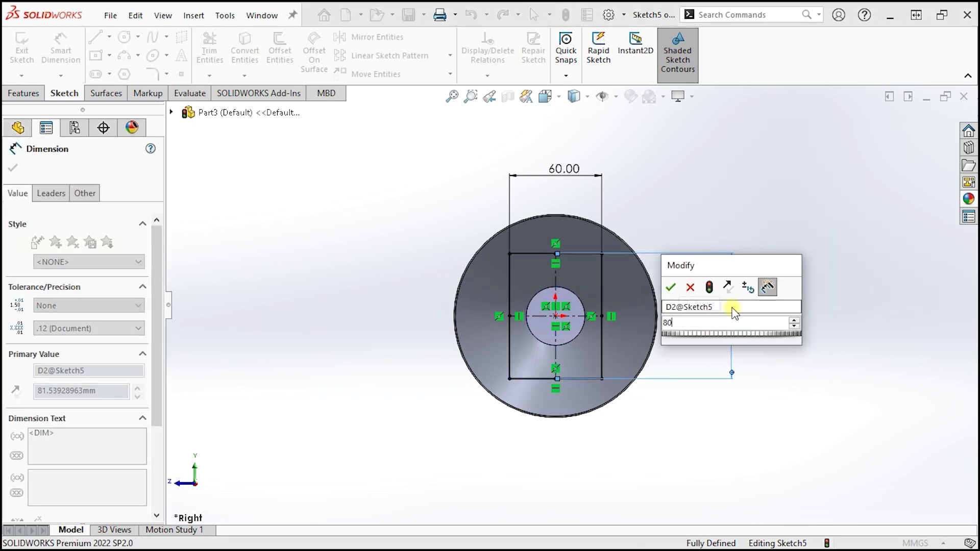
key("Return")
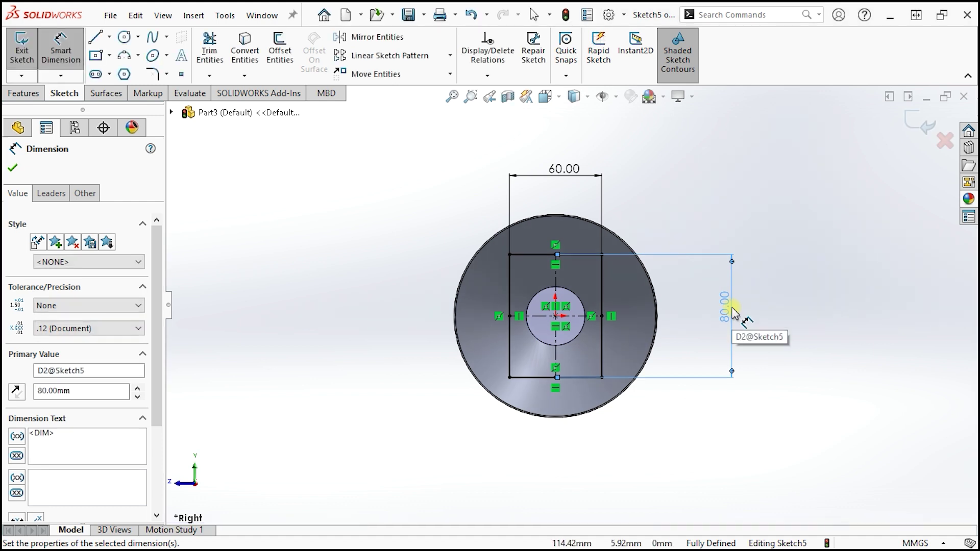
Step: Change the rectangle's width dimension to 65 mm
scroll(706, 176, "down", 2)
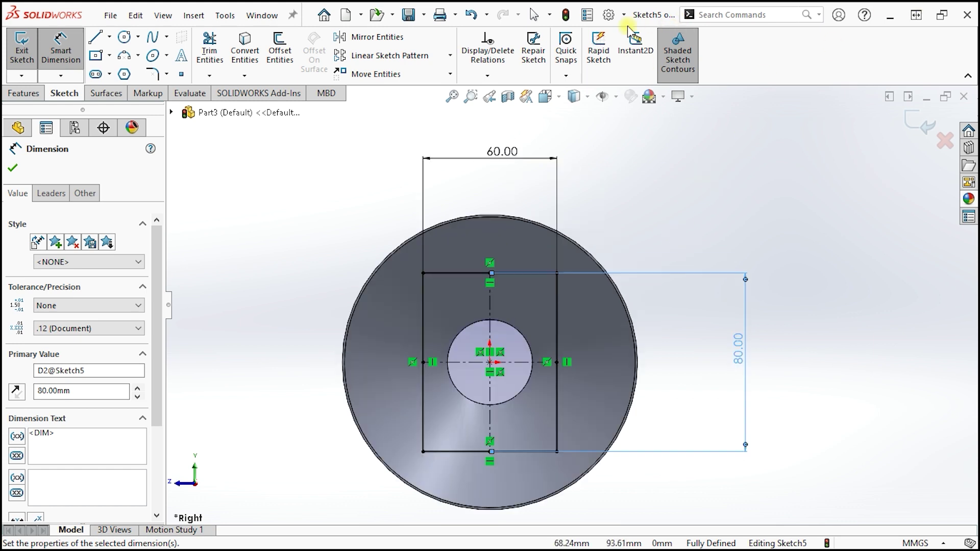
double_click(492, 150)
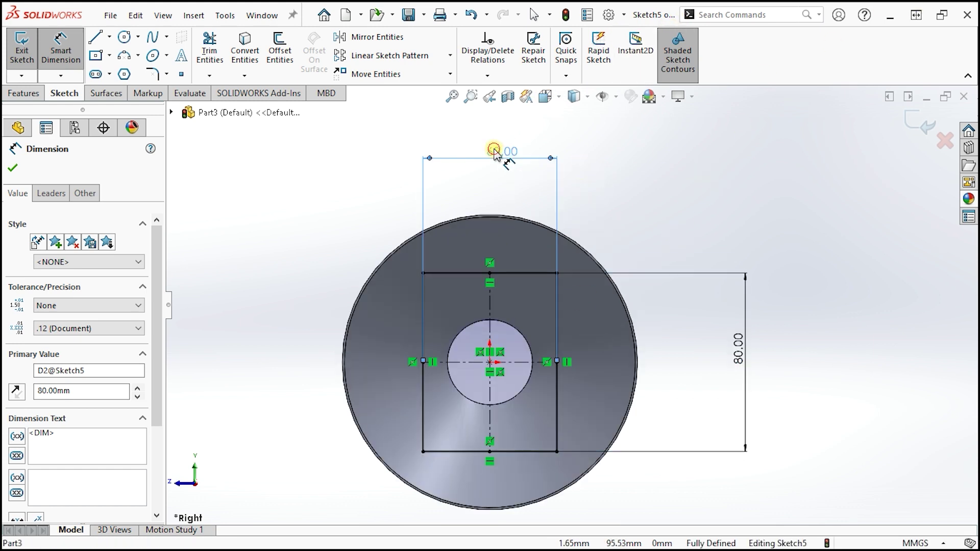
type("60")
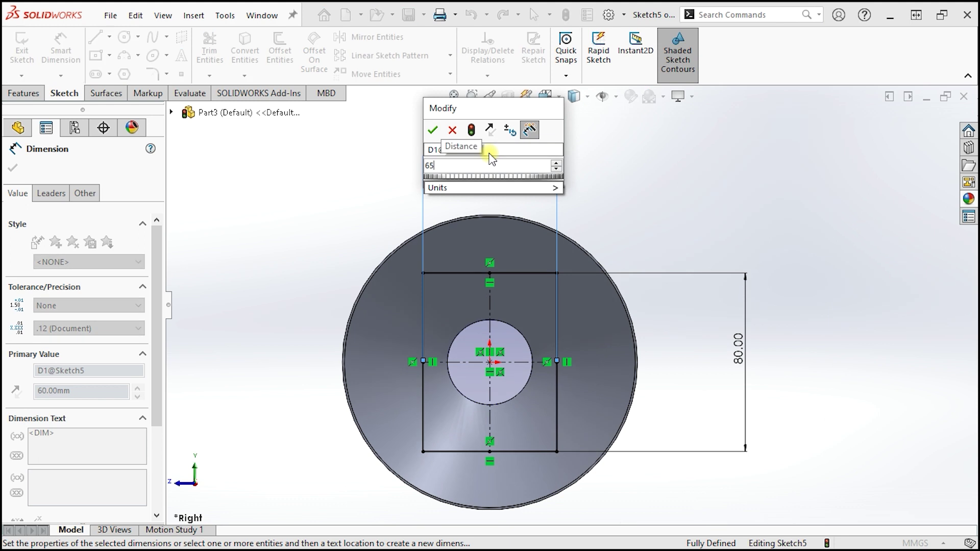
key("Return")
left_click(547, 193)
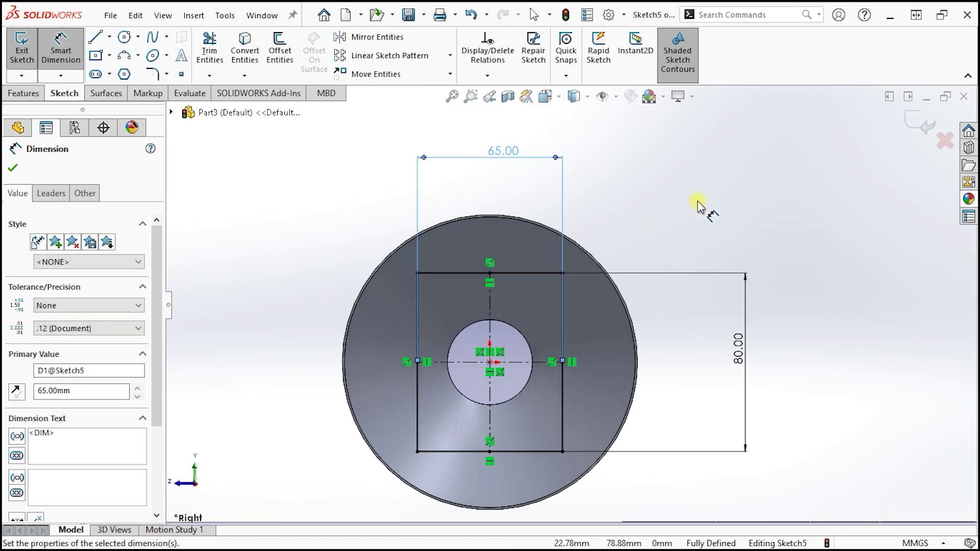
key("f")
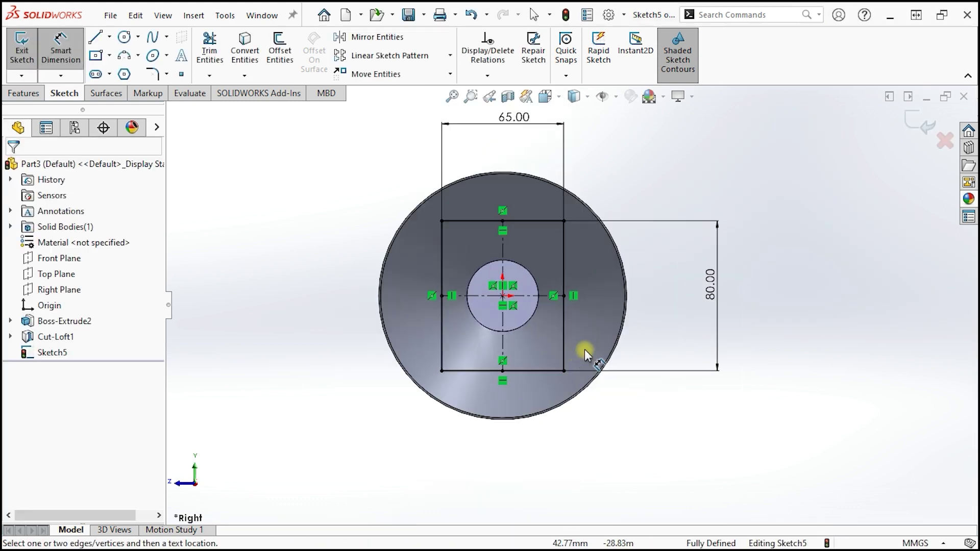
left_click(125, 56)
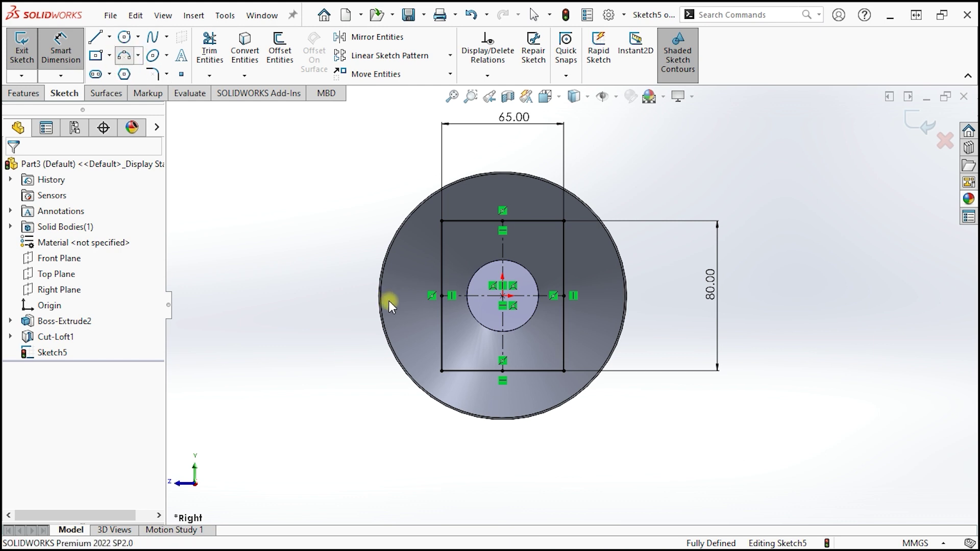
scroll(453, 357, "down", 2)
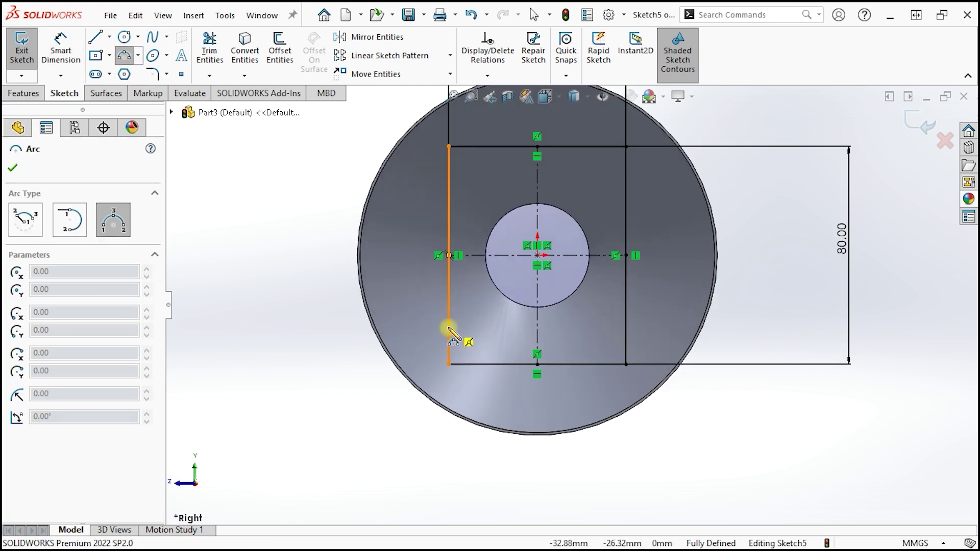
left_click(448, 327)
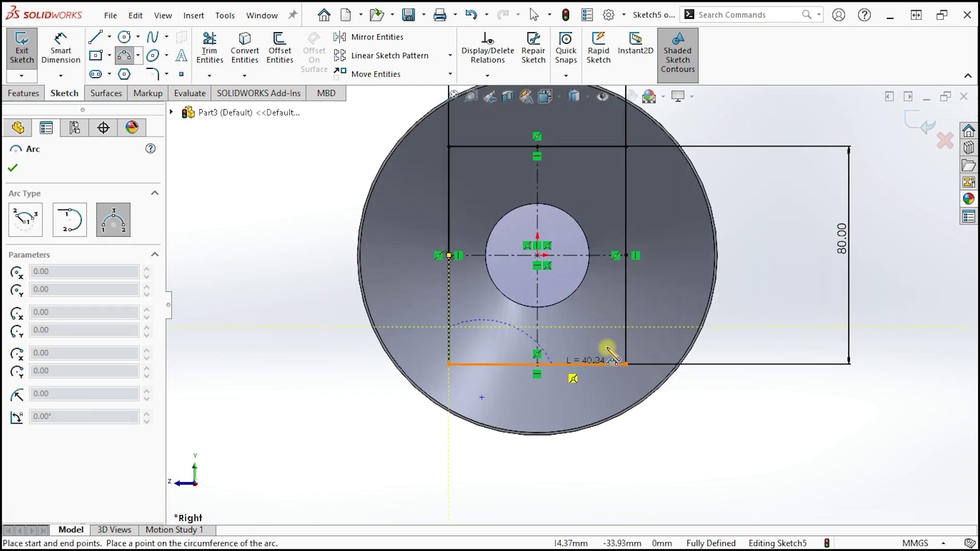
left_click(626, 328)
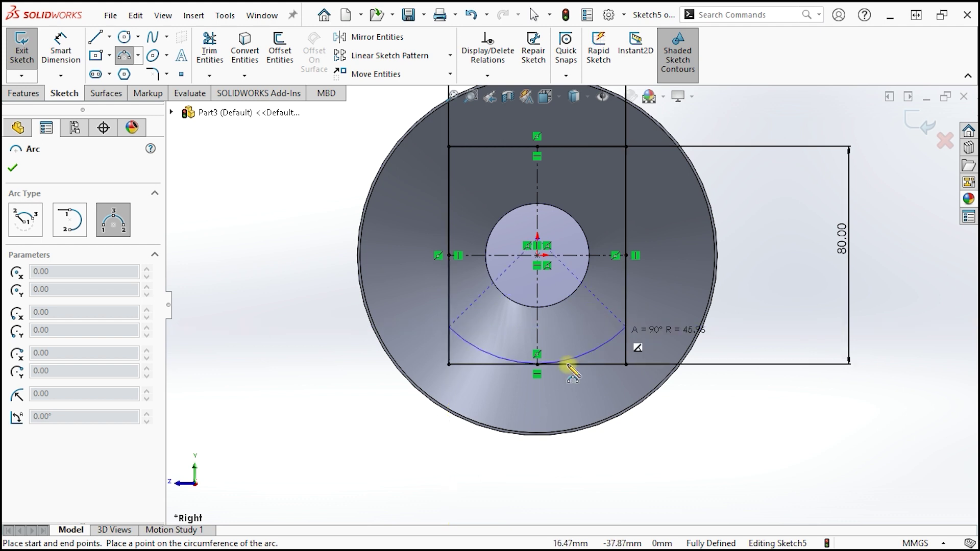
left_click(540, 365)
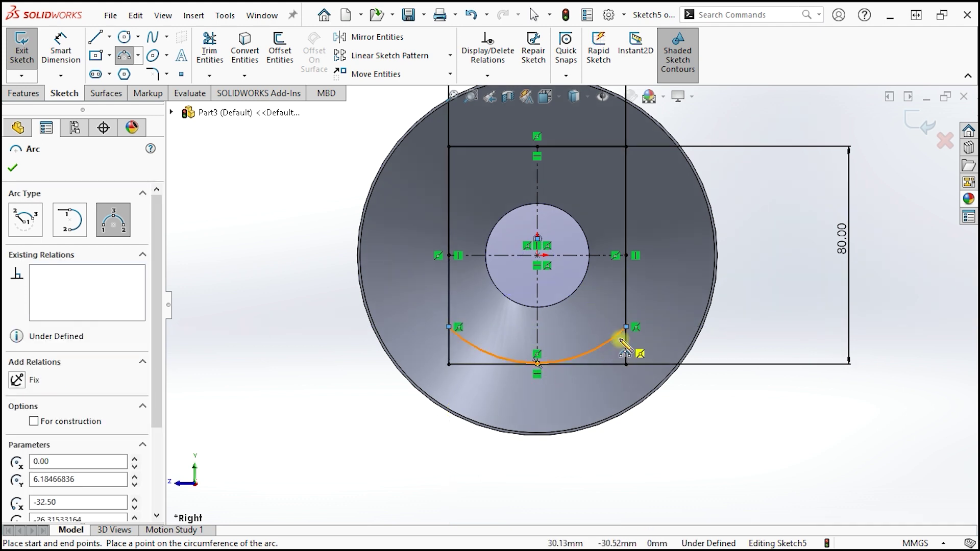
key("Escape")
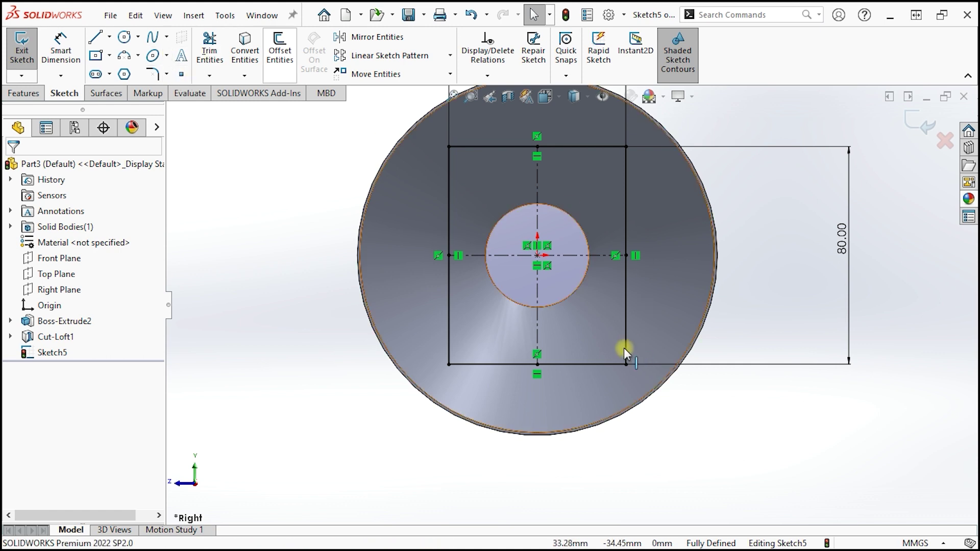
double_click(833, 241)
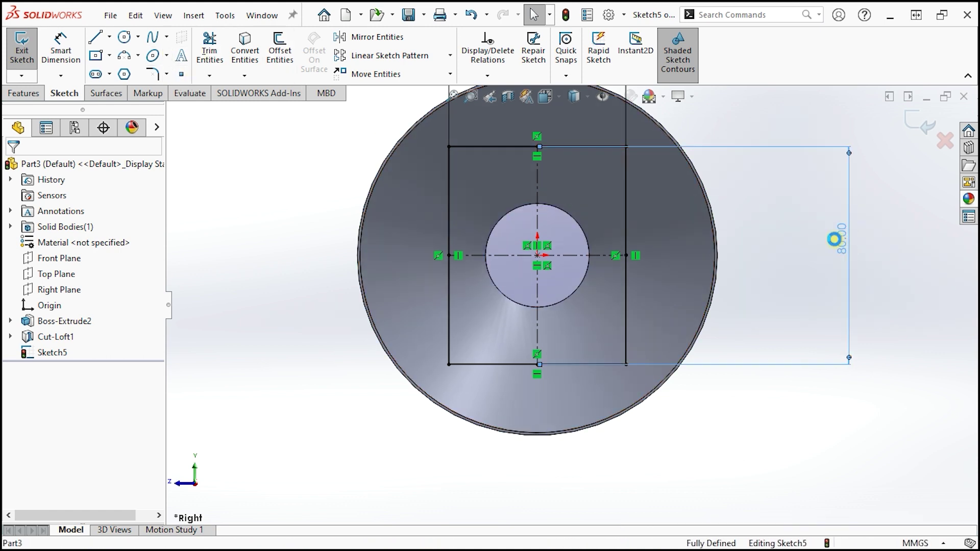
Step: Change the rectangle's height to 70 mm and its width to 55 mm
type("70")
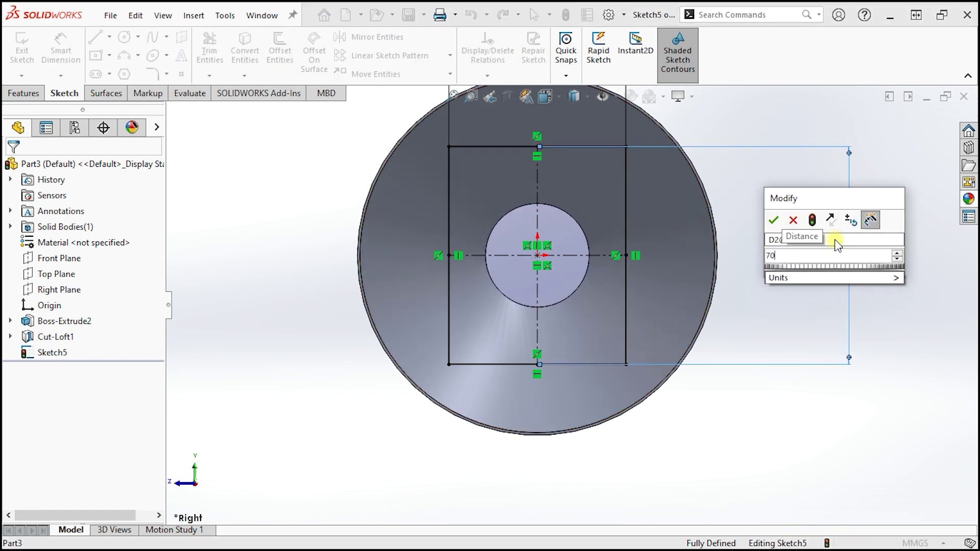
key("Escape")
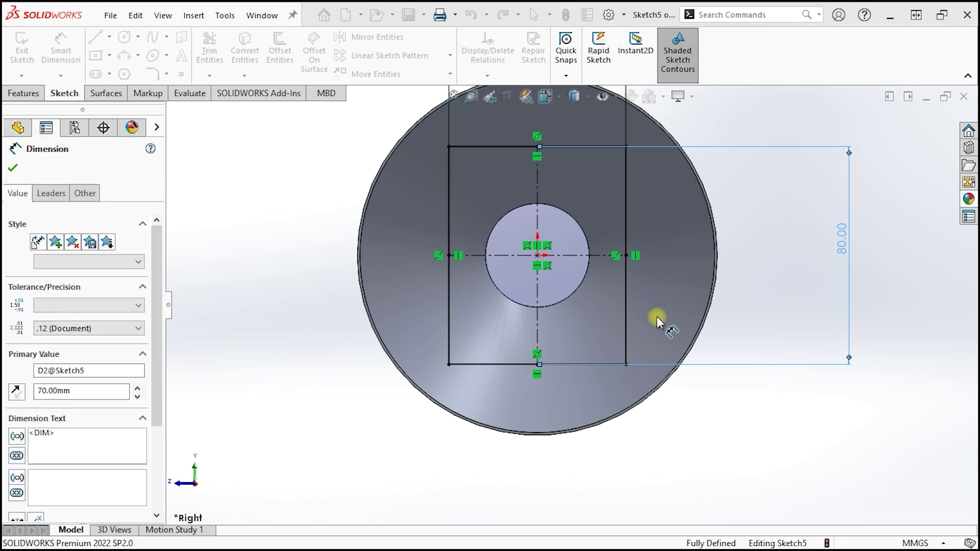
scroll(658, 281, "up", 5)
scroll(654, 275, "up", 2)
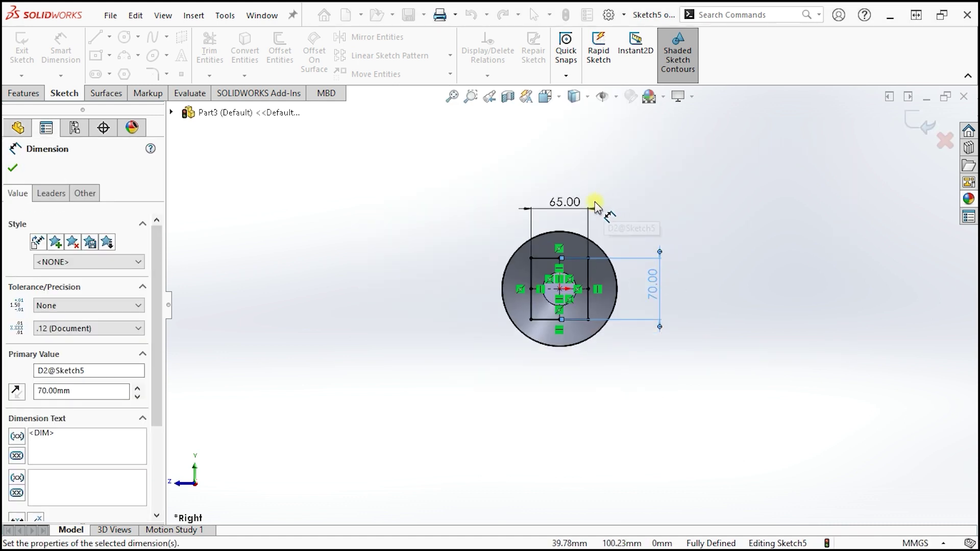
left_click(569, 203)
double_click(569, 203)
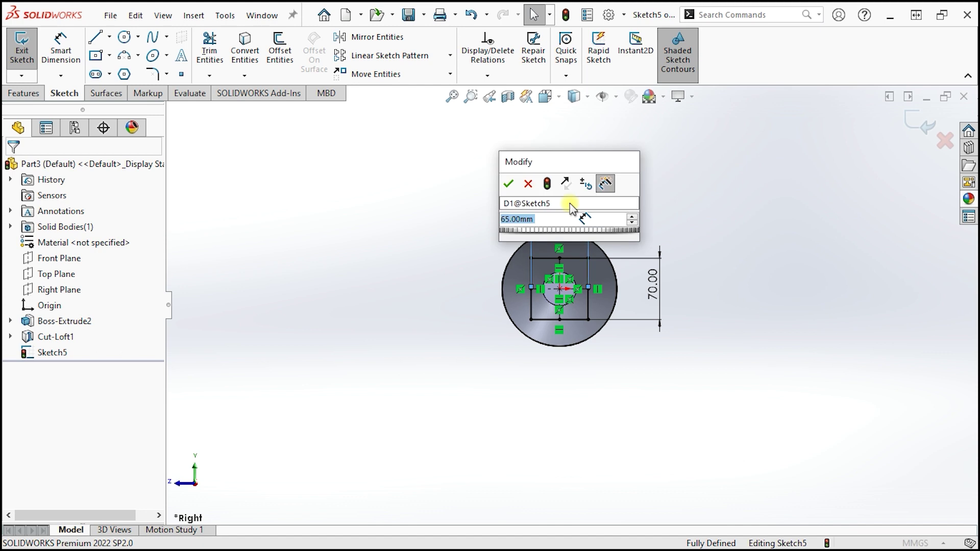
type("55")
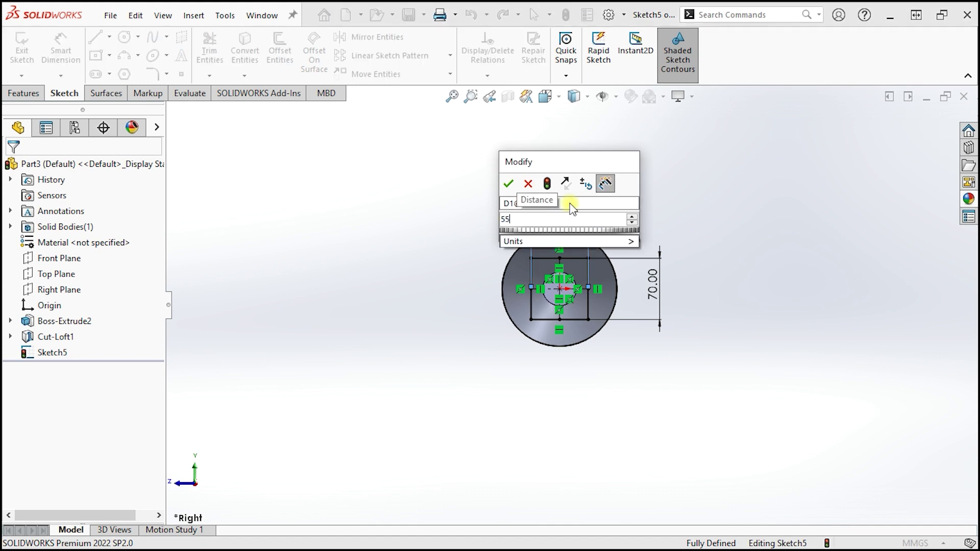
key("Escape")
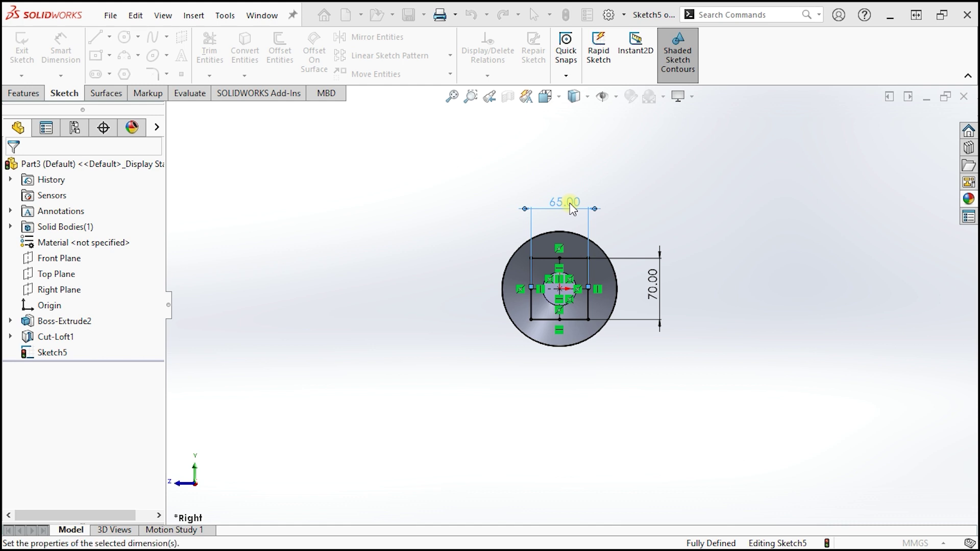
left_click(572, 207)
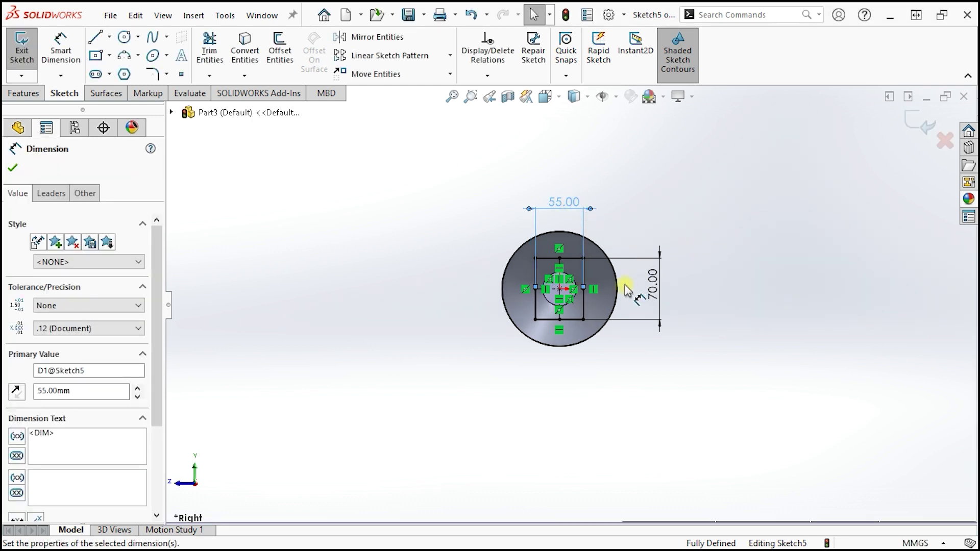
key("Escape")
scroll(629, 278, "down", 1)
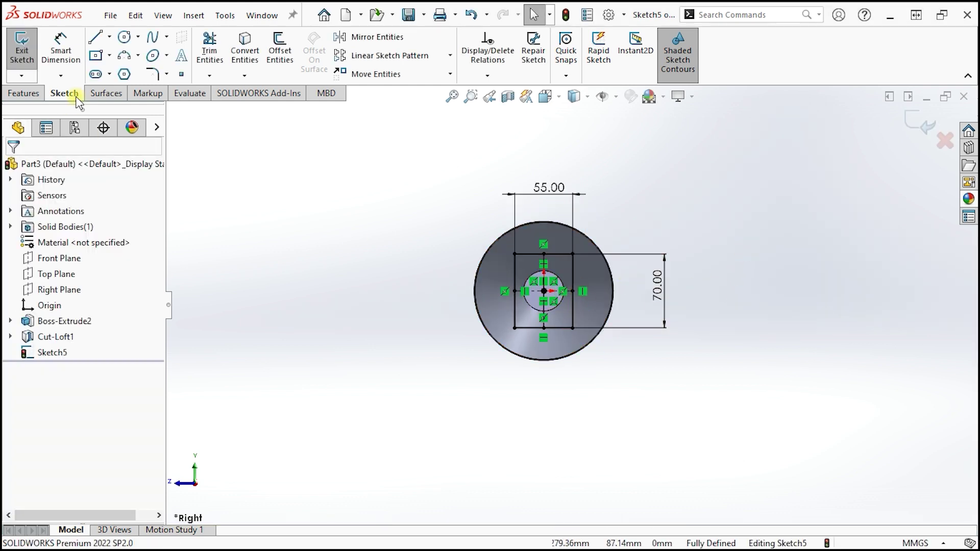
key("Return")
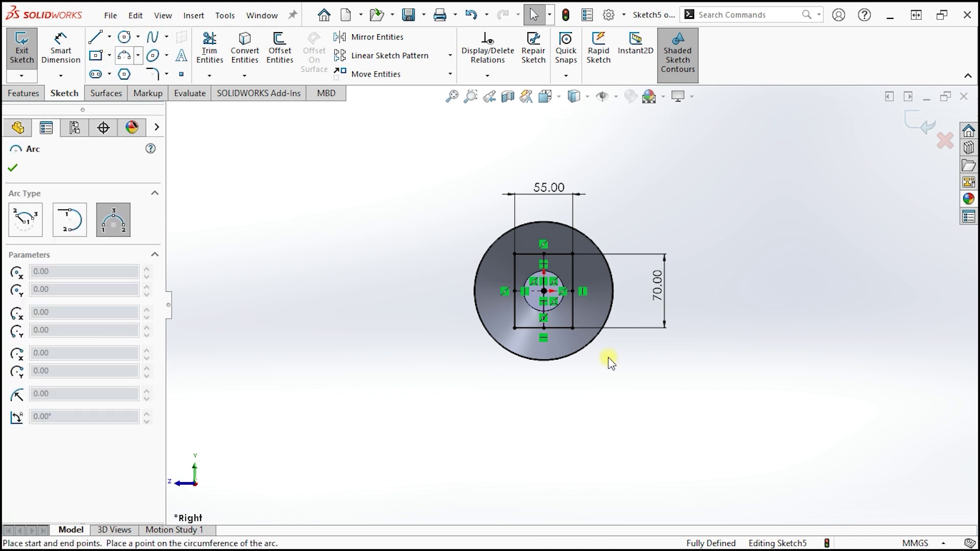
Step: Draw a downward-bulging three-point arc between the rectangle's bottom corners
scroll(610, 358, "down", 2)
left_click(468, 310)
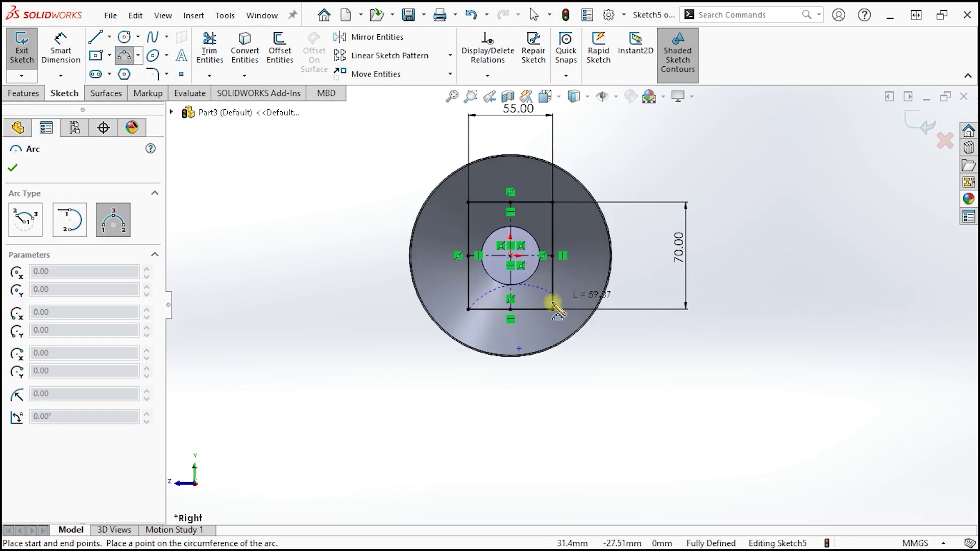
left_click(553, 308)
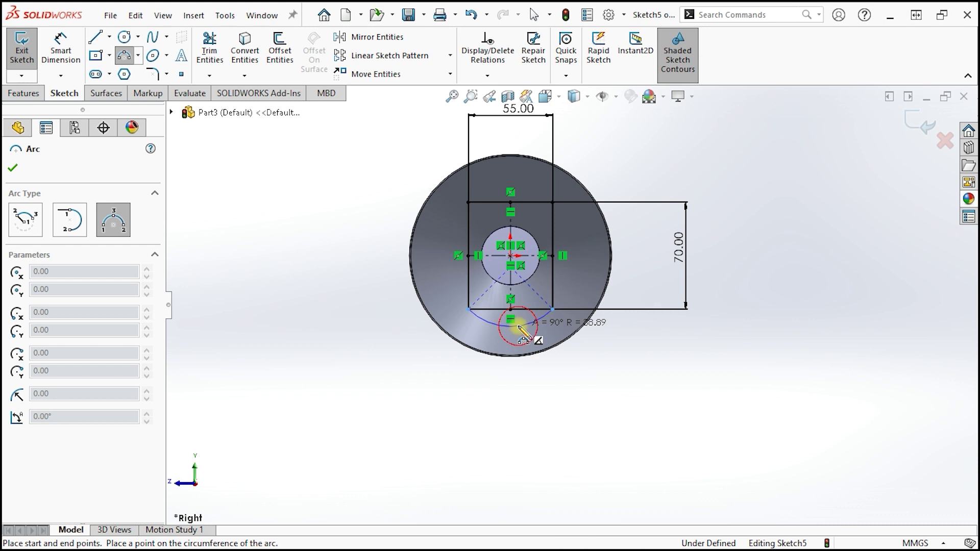
left_click(518, 326)
right_click(726, 286)
left_click(752, 298)
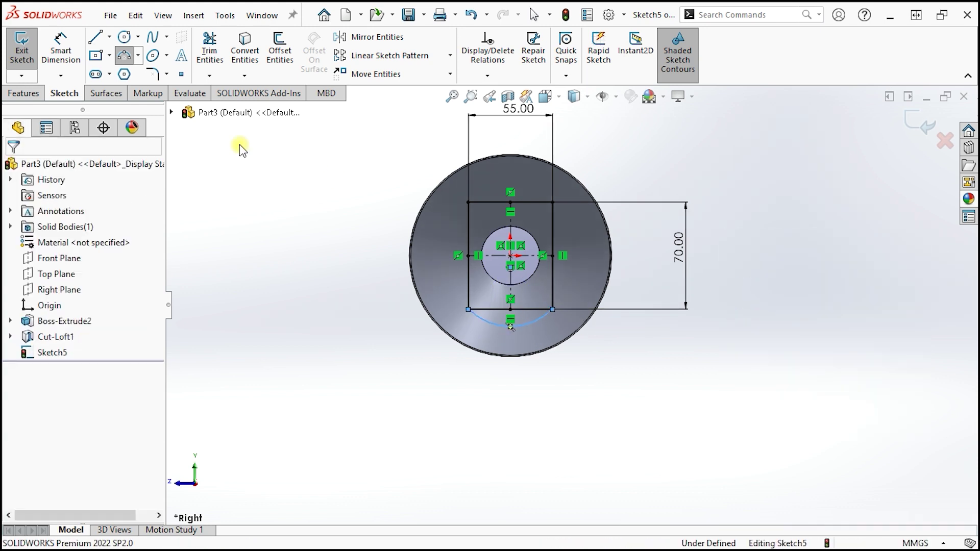
Step: Dimension the arc's radius, settling on 45 mm
left_click(72, 61)
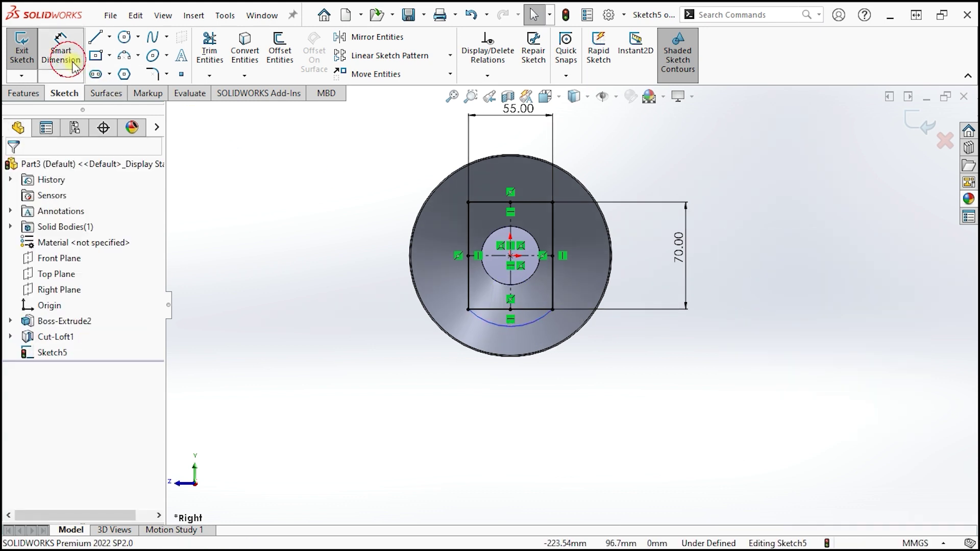
left_click(520, 327)
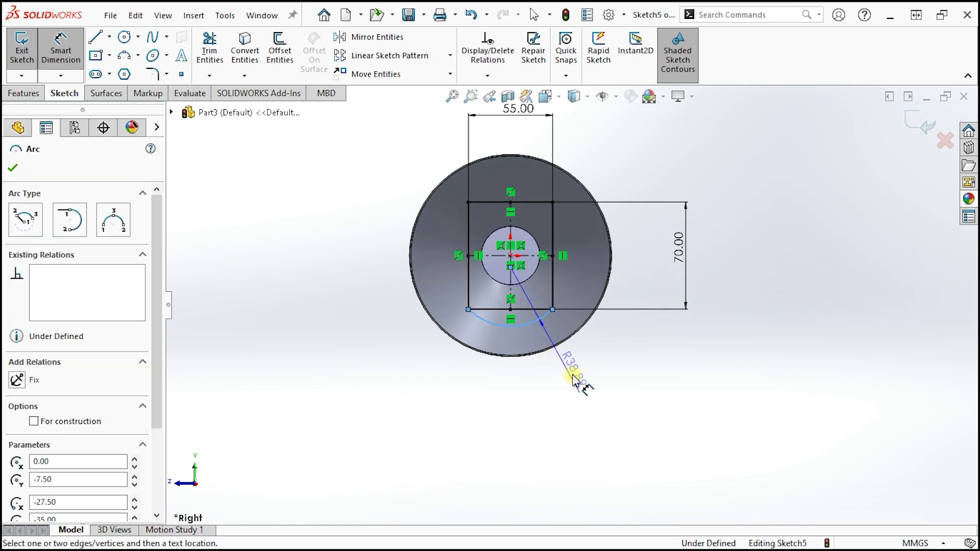
left_click(586, 393)
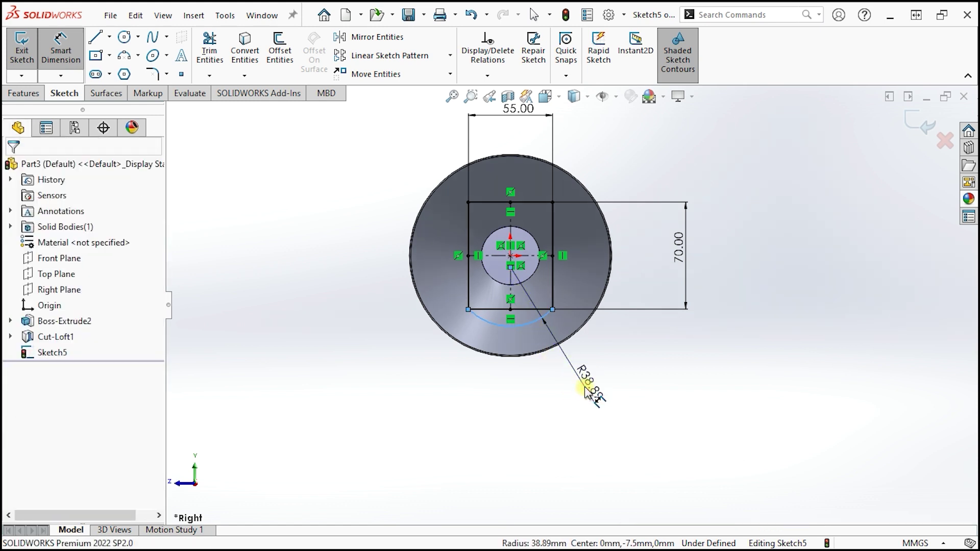
type("38")
key("Return")
double_click(584, 387)
type("30")
key("Return")
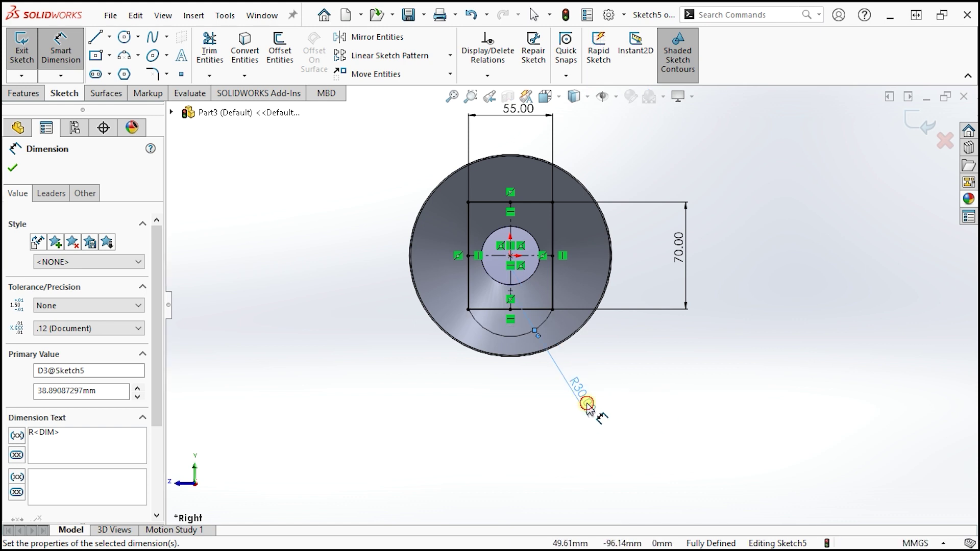
double_click(586, 403)
type("4")
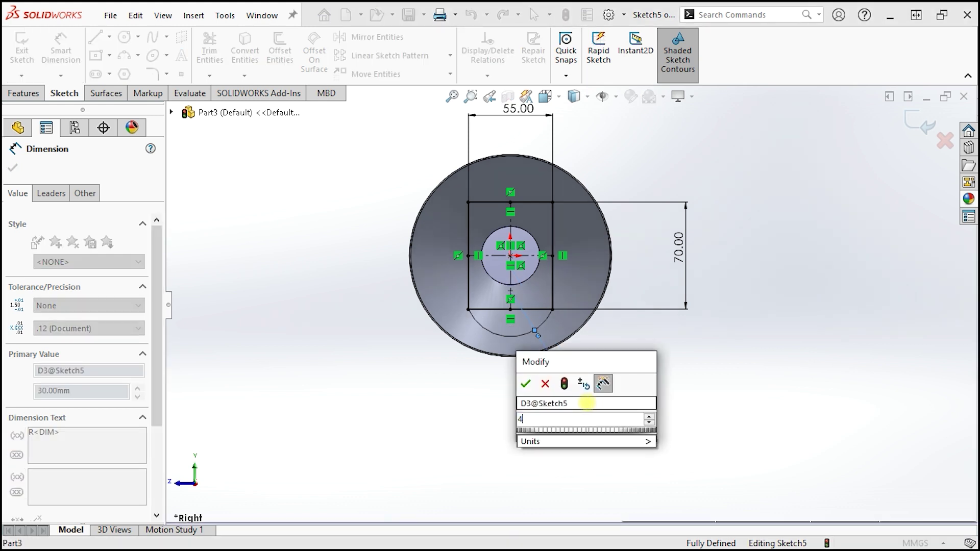
type("5")
key("Return")
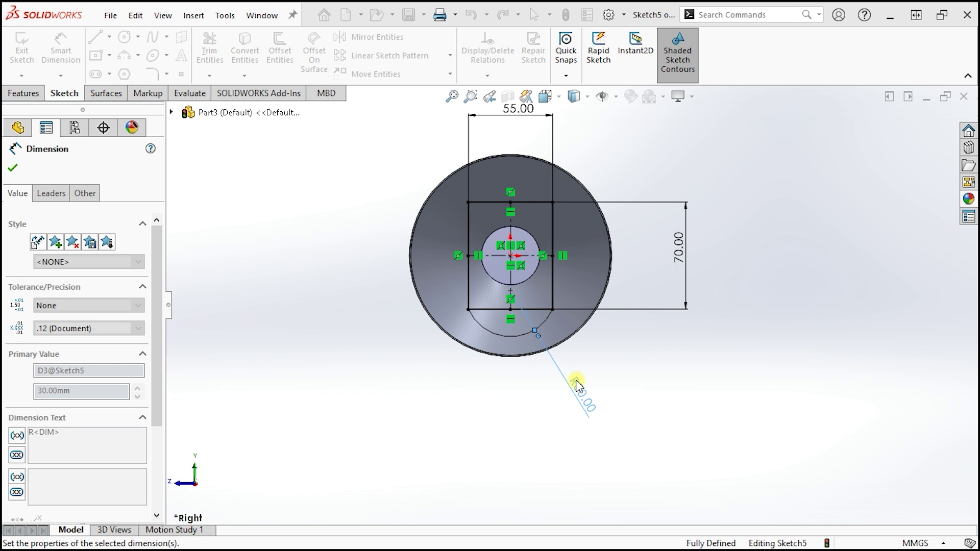
left_click(739, 404)
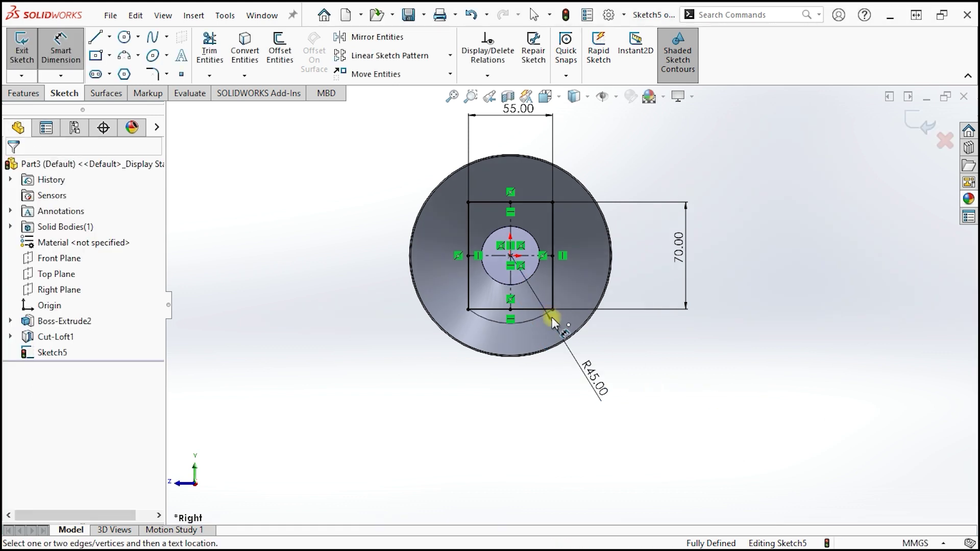
scroll(556, 317, "down", 2)
left_click(523, 314)
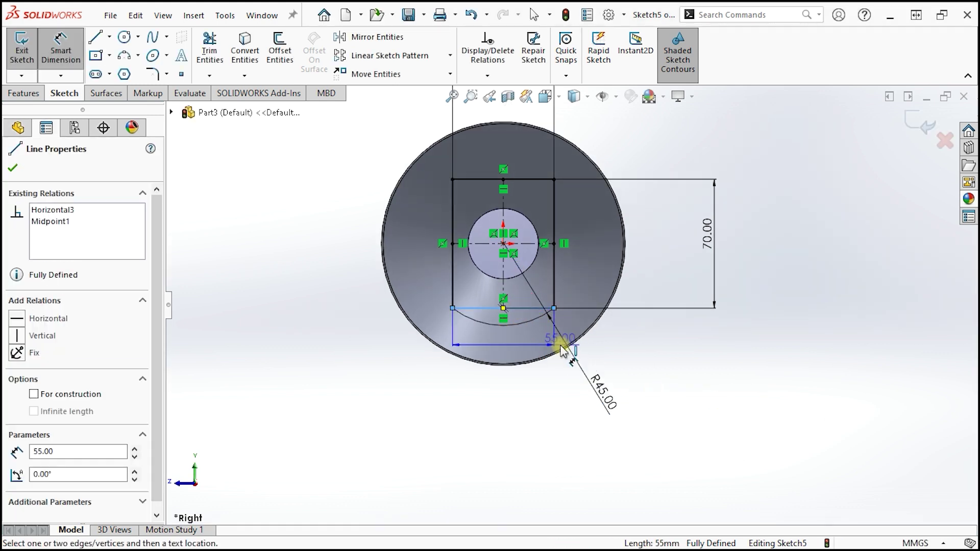
Step: Convert the rectangle's bottom line to construction geometry
key("Escape")
key("Escape")
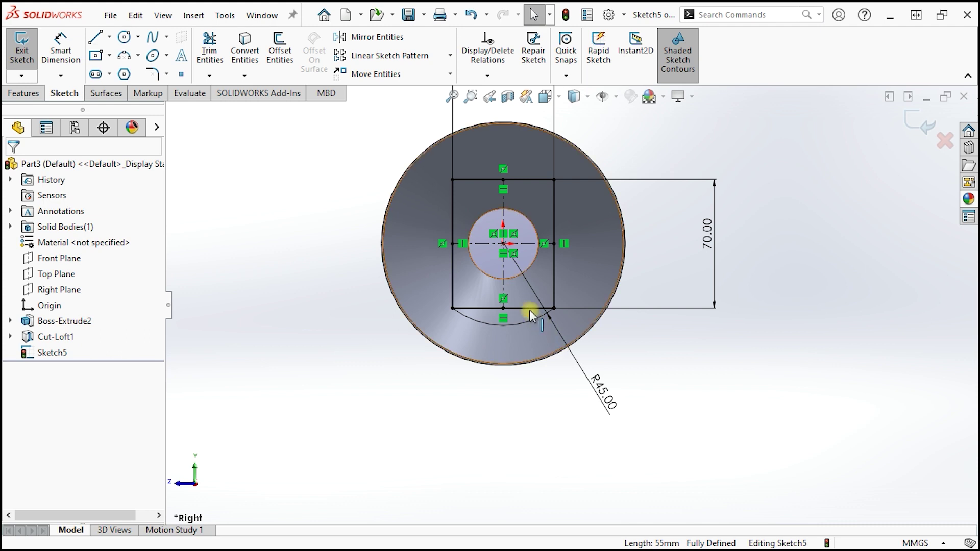
left_click(531, 315)
left_click(593, 276)
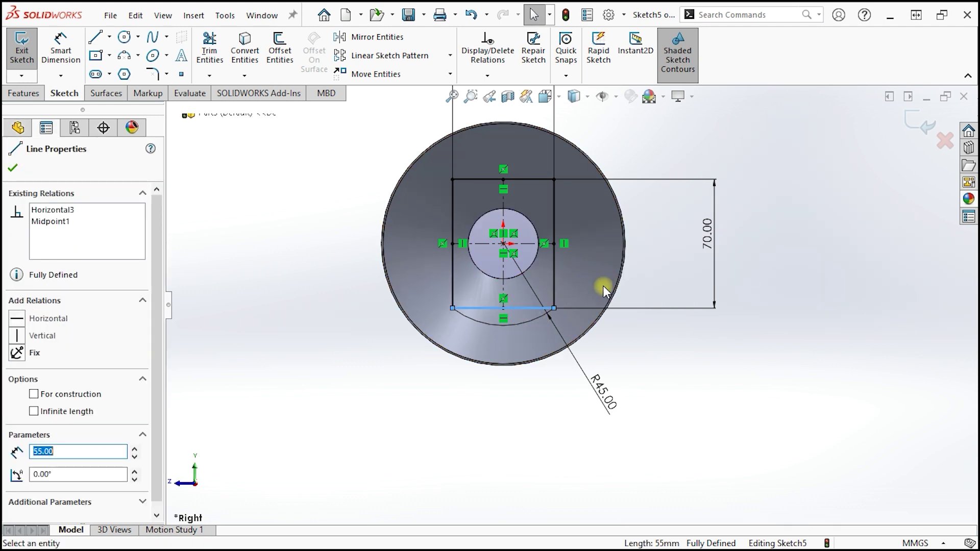
left_click(702, 367)
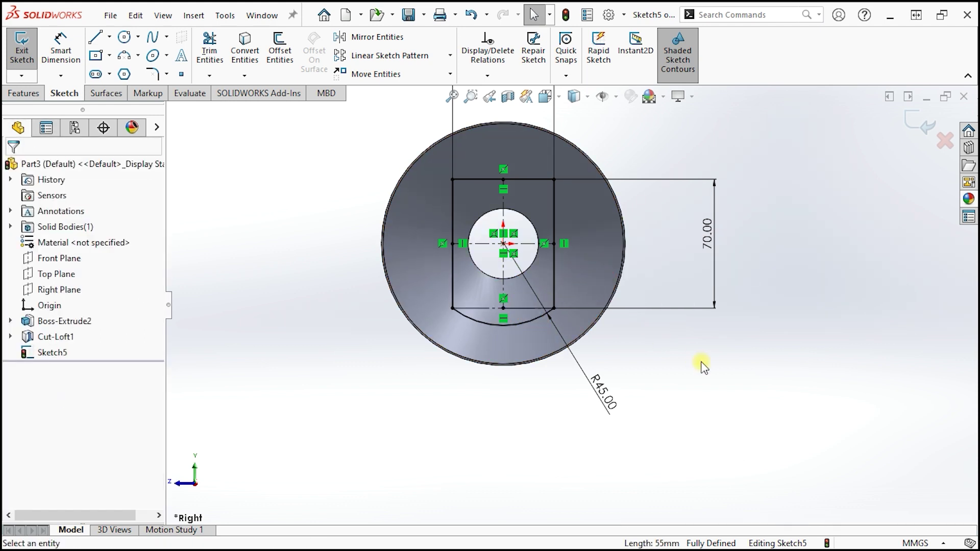
Step: Start a boss extrusion of Sketch5, reversed to point away from the cone
left_click(18, 95)
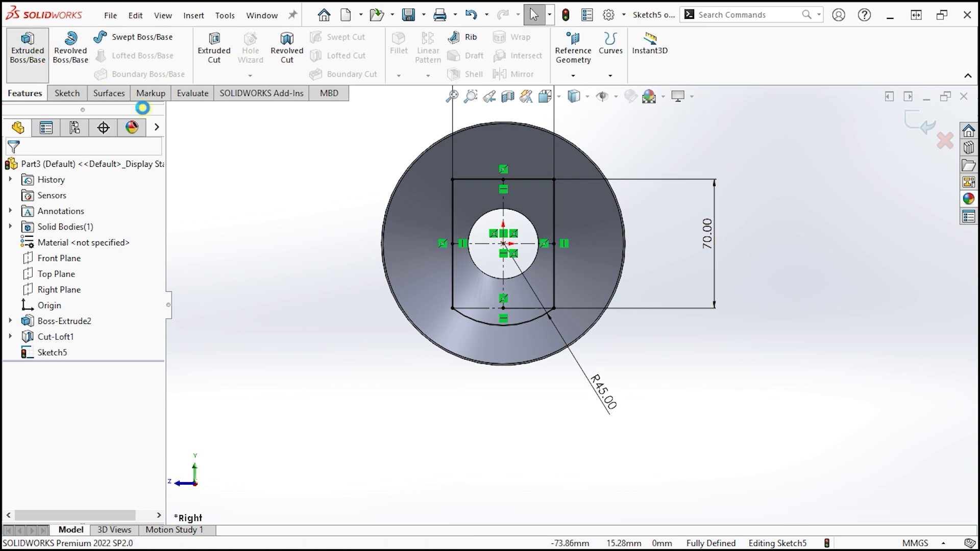
middle_click_drag(307, 186, 582, 285)
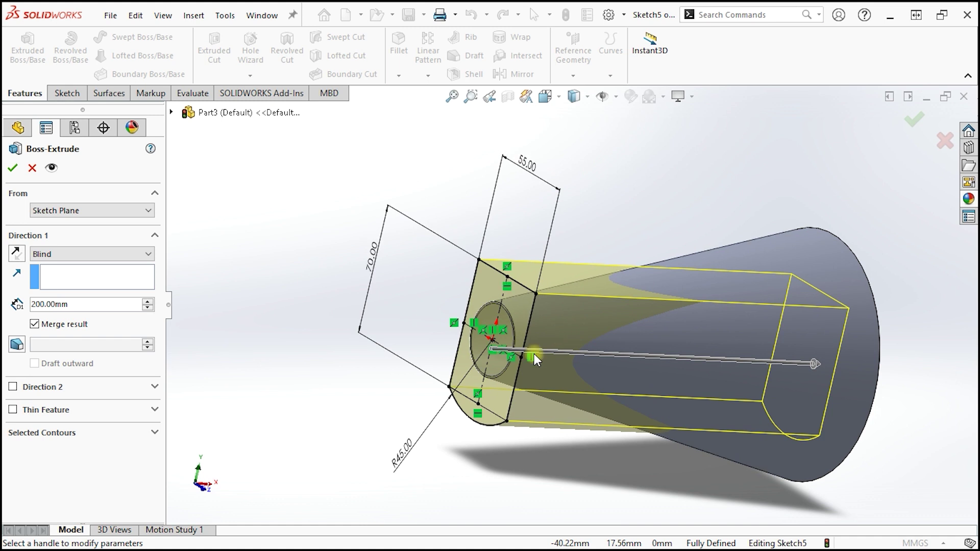
middle_click_drag(534, 357, 558, 339)
left_click(17, 253)
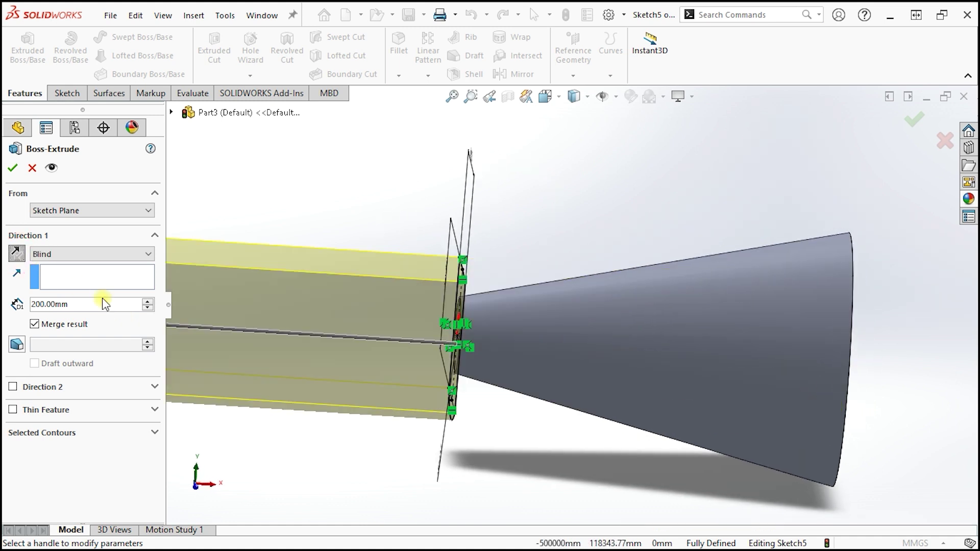
Step: Set the block extrusion depth to 70 mm and accept it as Boss-Extrude3
double_click(105, 307)
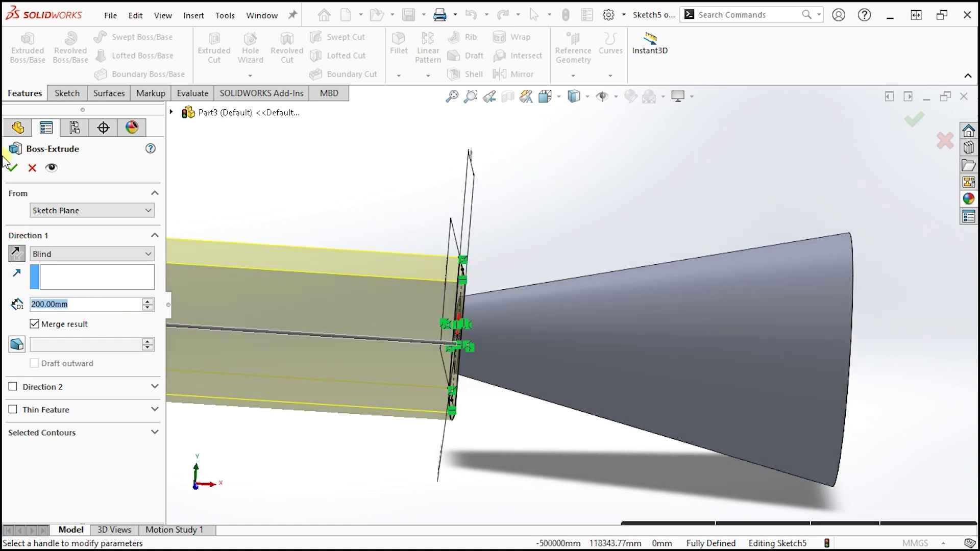
type("60")
key("Return")
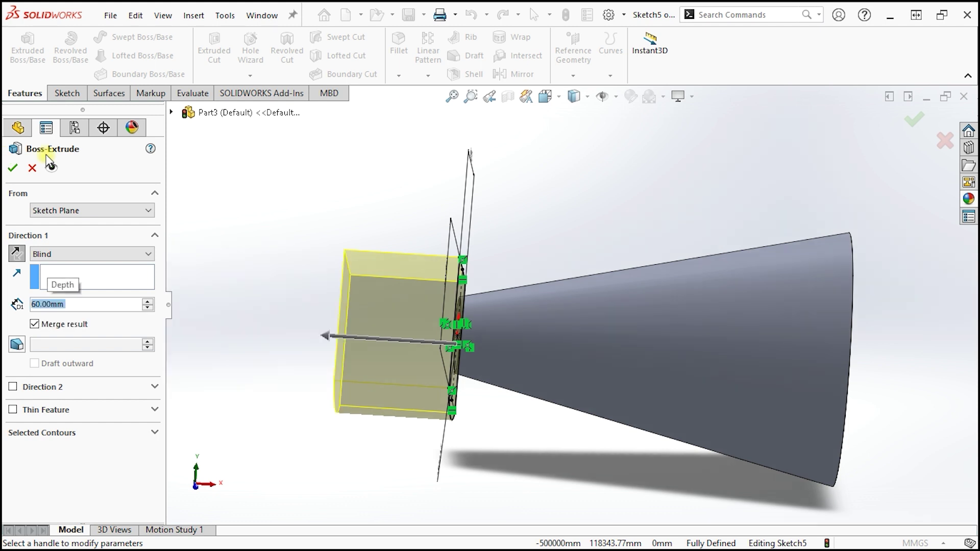
scroll(568, 317, "up", 3)
middle_click_drag(573, 400, 569, 382)
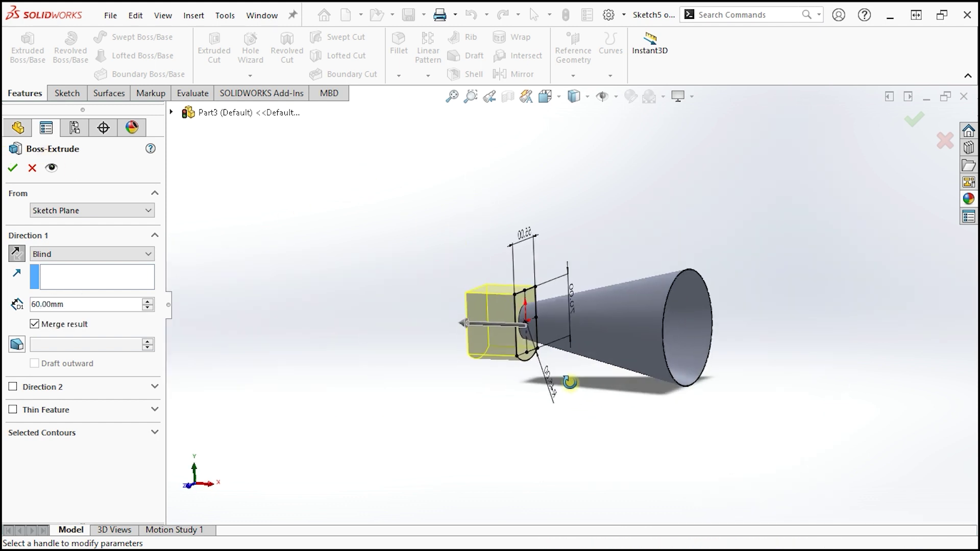
scroll(574, 340, "down", 2)
scroll(574, 340, "down", 3)
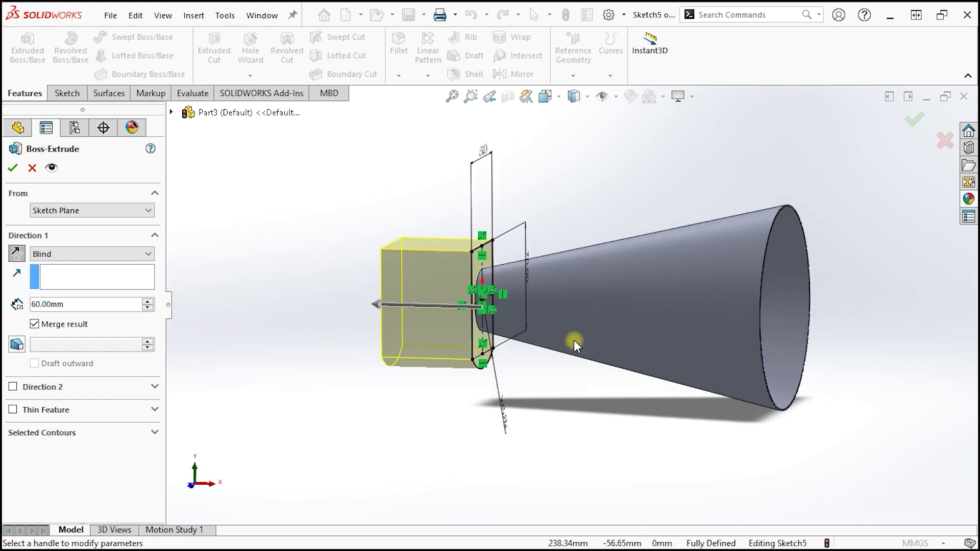
mouse_move(574, 340)
middle_mouse_down()
mouse_move(550, 326)
mouse_move(541, 341)
mouse_move(527, 337)
middle_mouse_up()
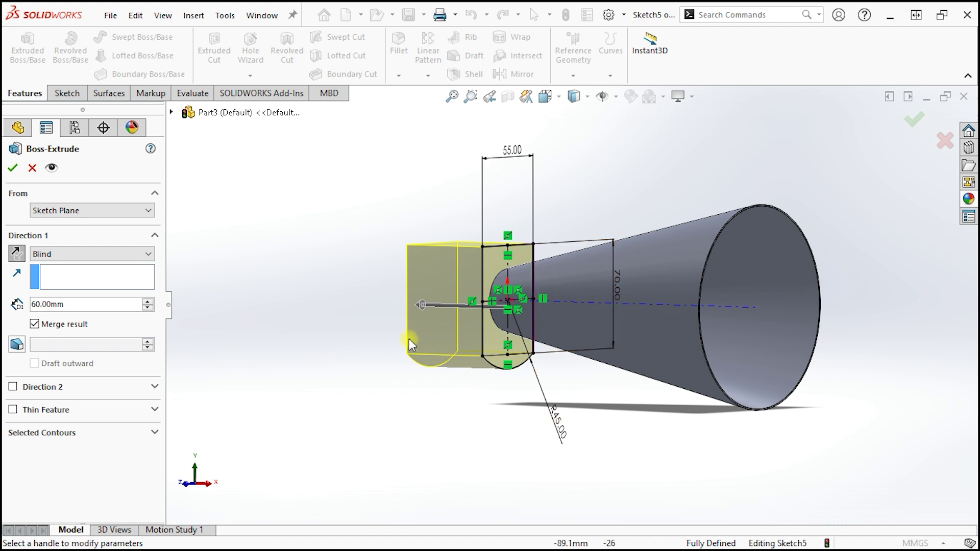
left_click(148, 301)
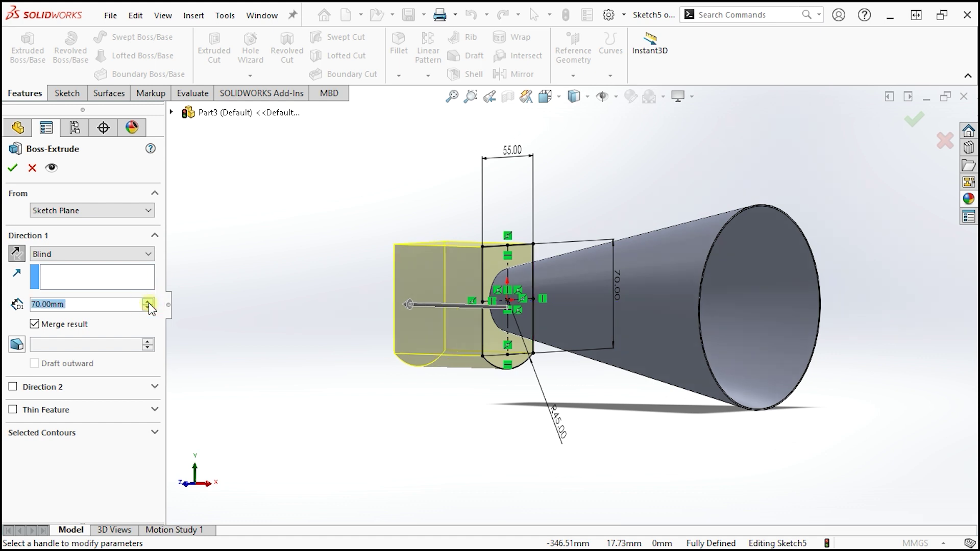
left_click(18, 174)
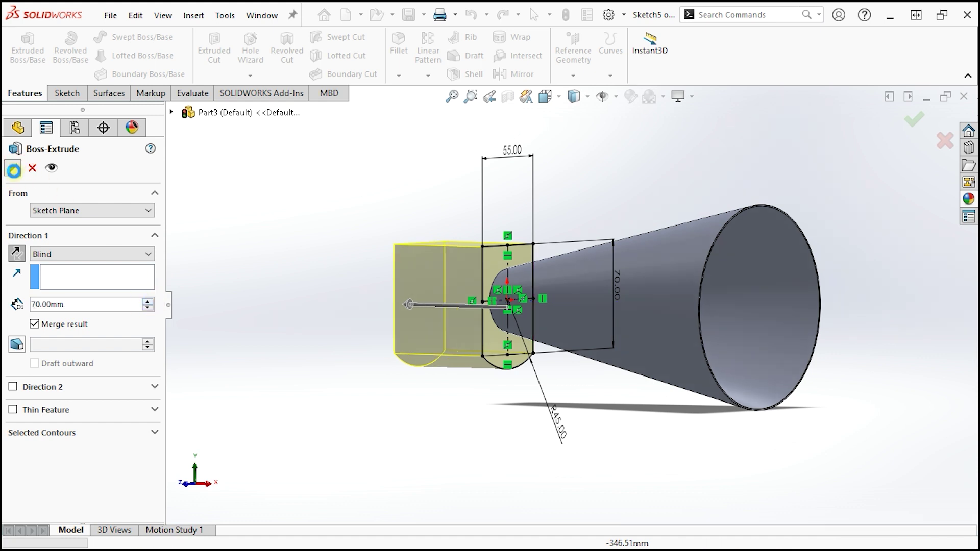
left_click(411, 382)
left_click(60, 259)
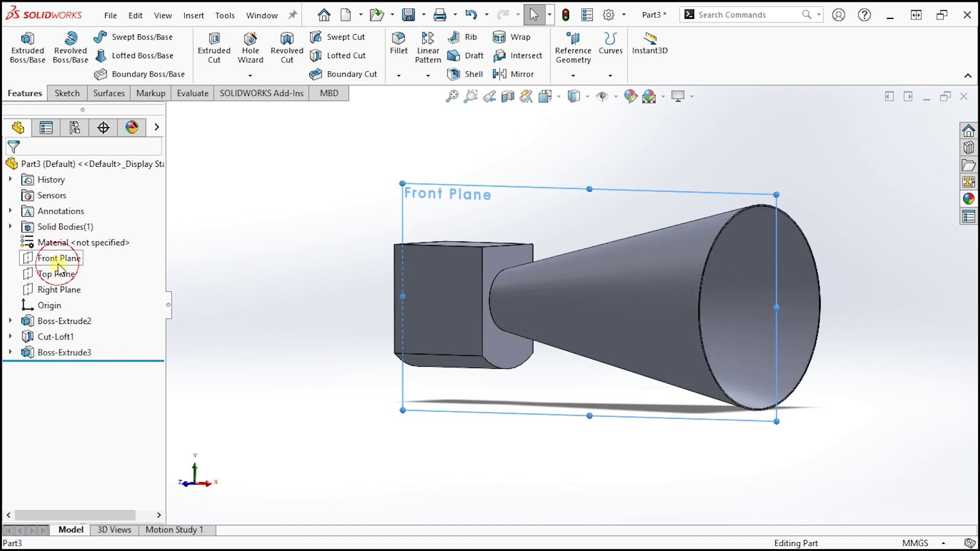
Step: Open a Front Plane sketch and draw a vertical line down from the block's bottom edge
left_click(76, 244)
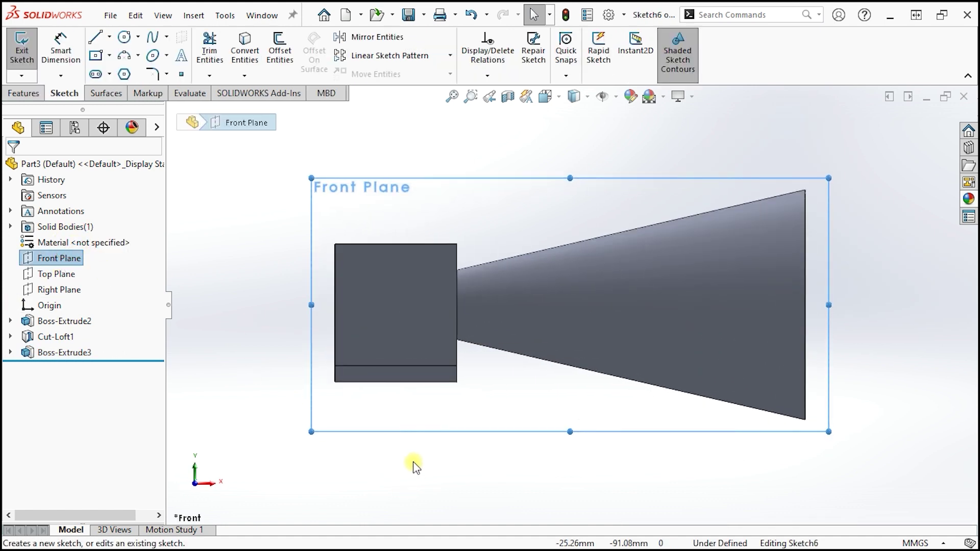
left_click(320, 362)
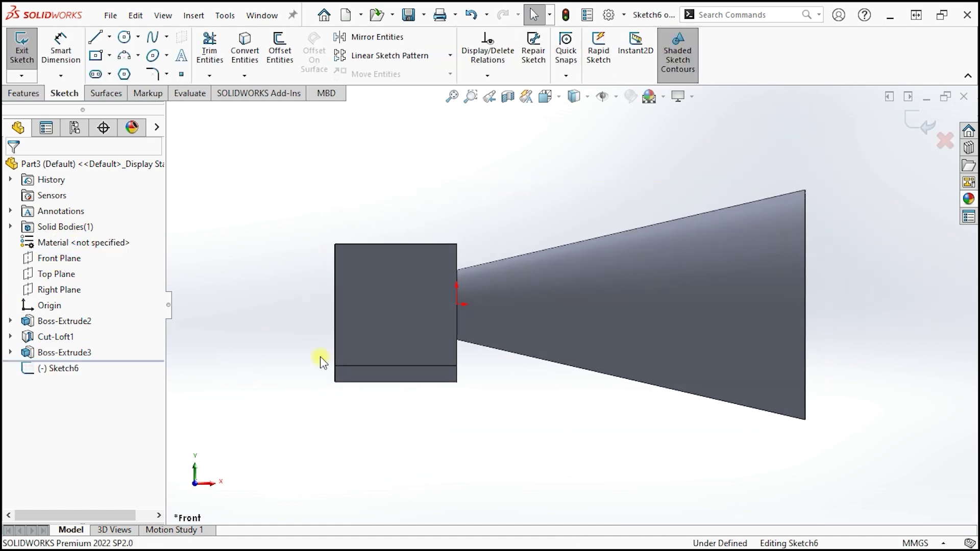
left_click(95, 44)
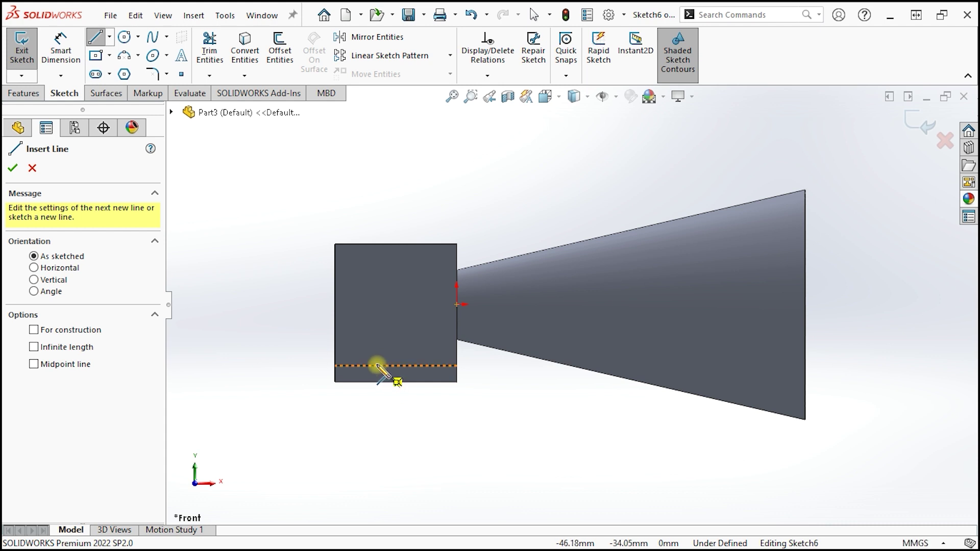
left_click(374, 366)
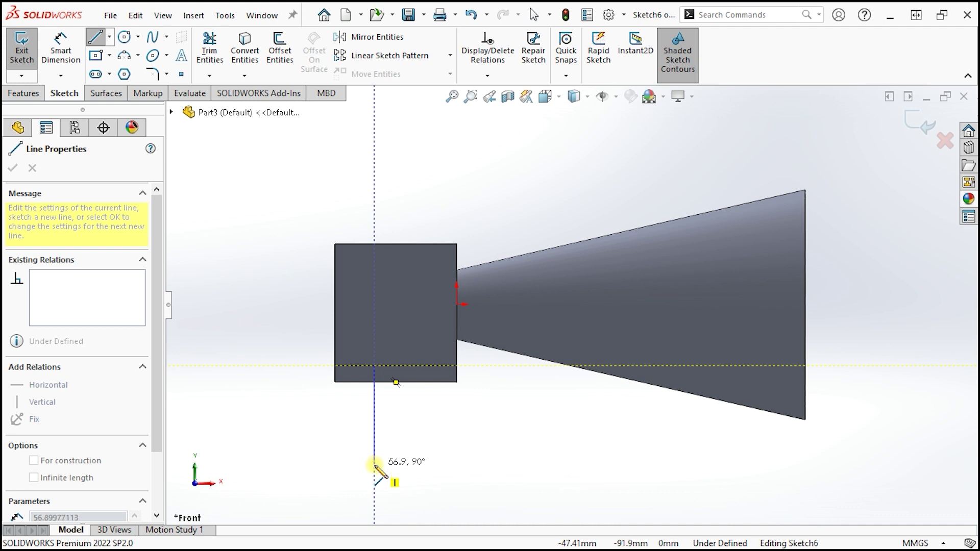
left_click(374, 467)
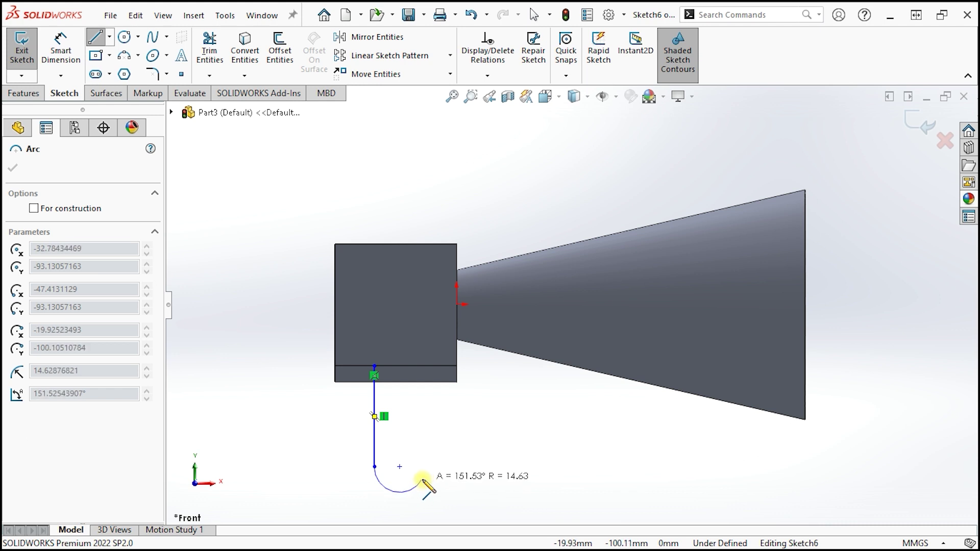
left_click(424, 481)
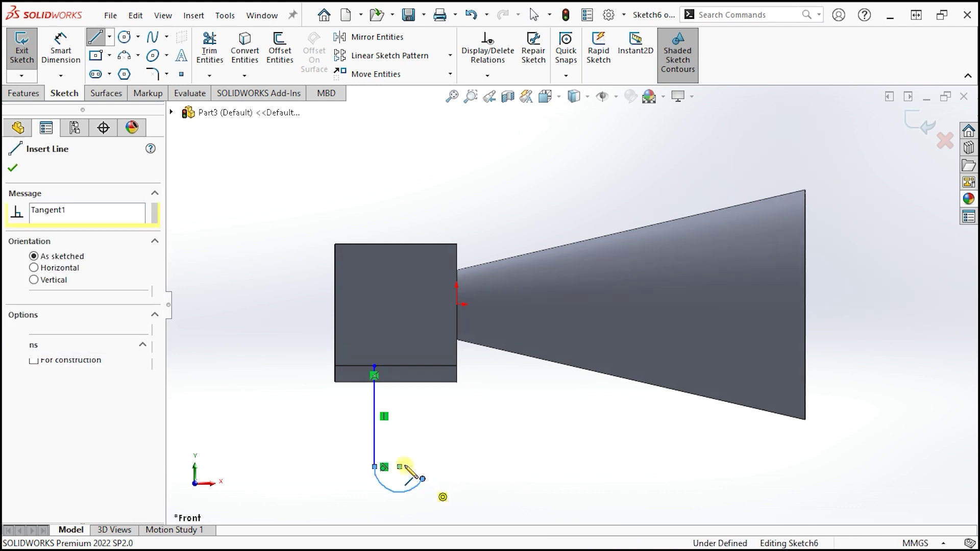
key("Escape")
key("Escape")
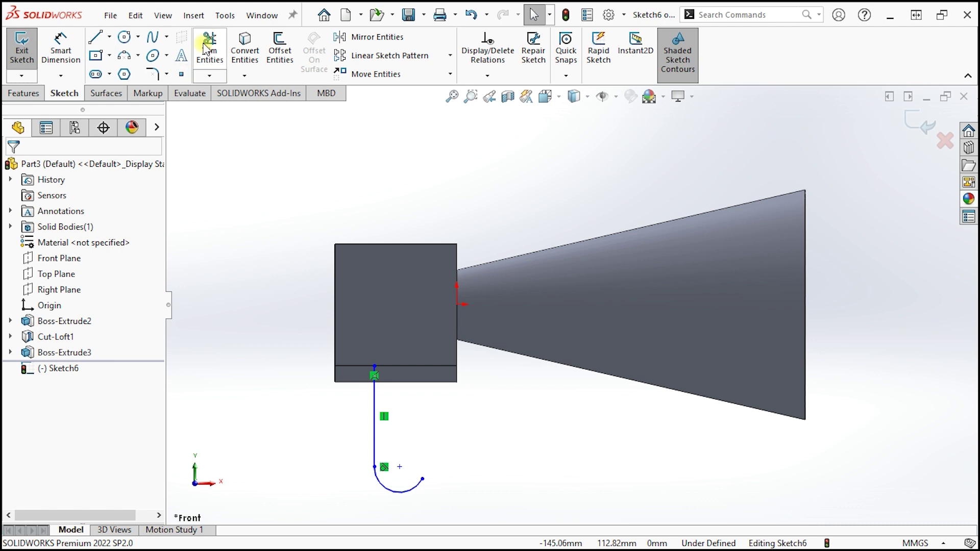
Step: Delete the stray curved segment from the line chain
left_click(125, 55)
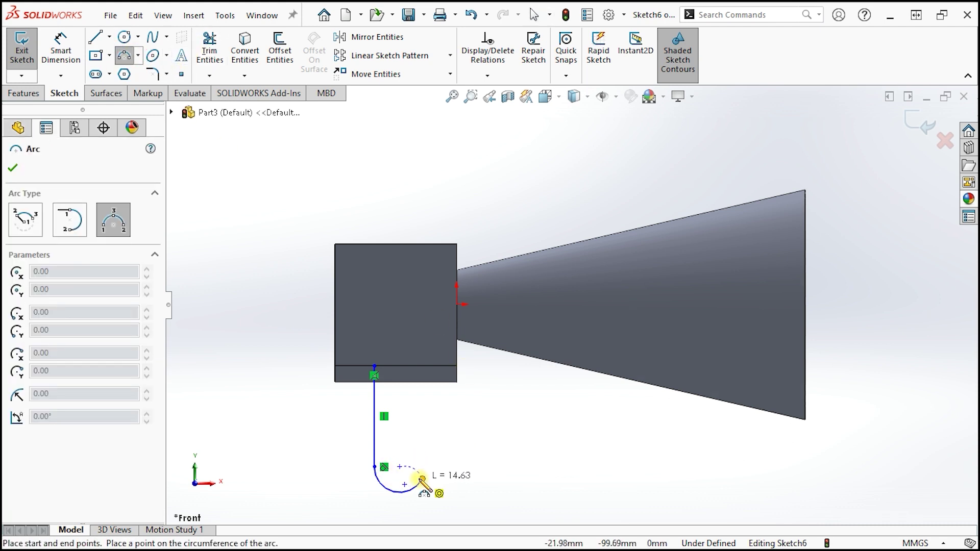
key("Escape")
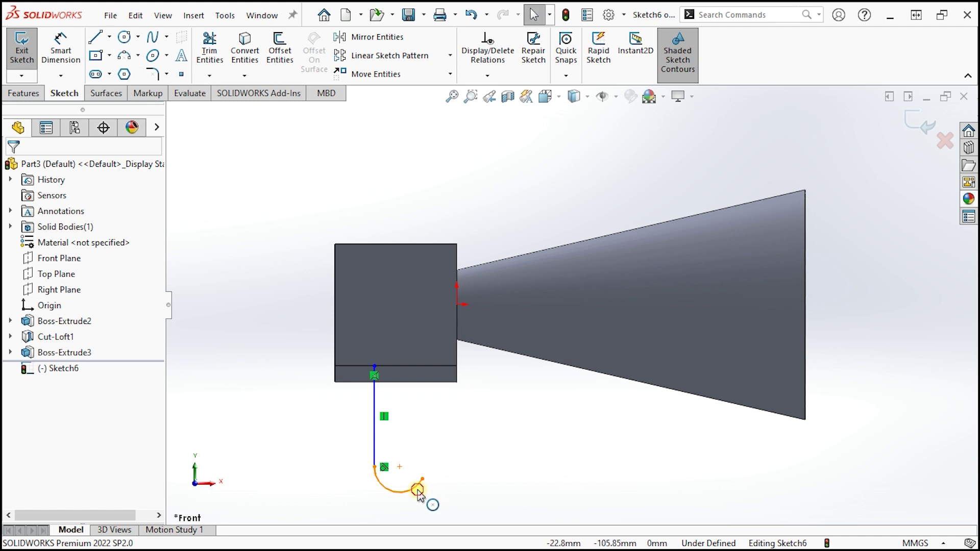
left_click(417, 488)
key("Delete")
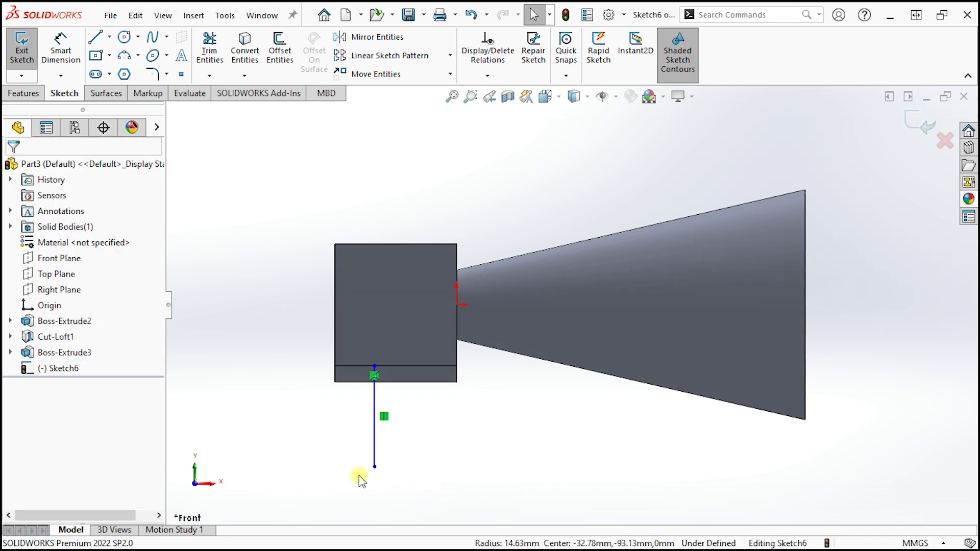
Step: Lengthen the handle's vertical line downward below the block
left_click_drag(375, 467, 375, 517)
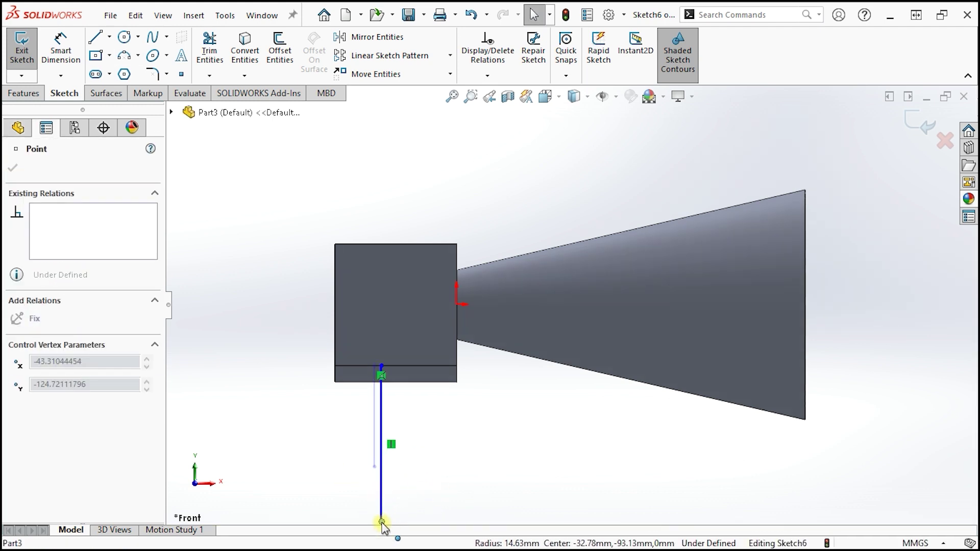
scroll(460, 351, "up", 3)
scroll(497, 393, "down", 2)
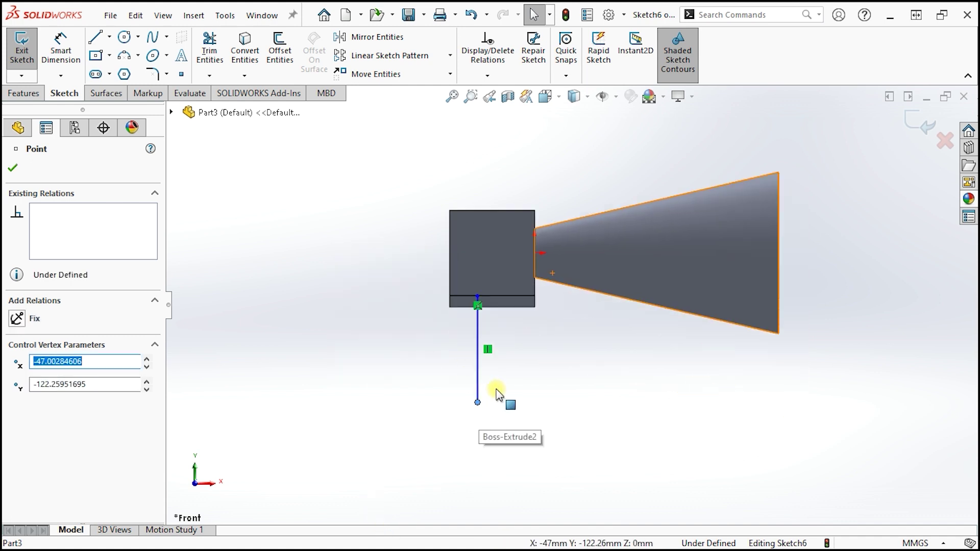
scroll(538, 298, "down", 1)
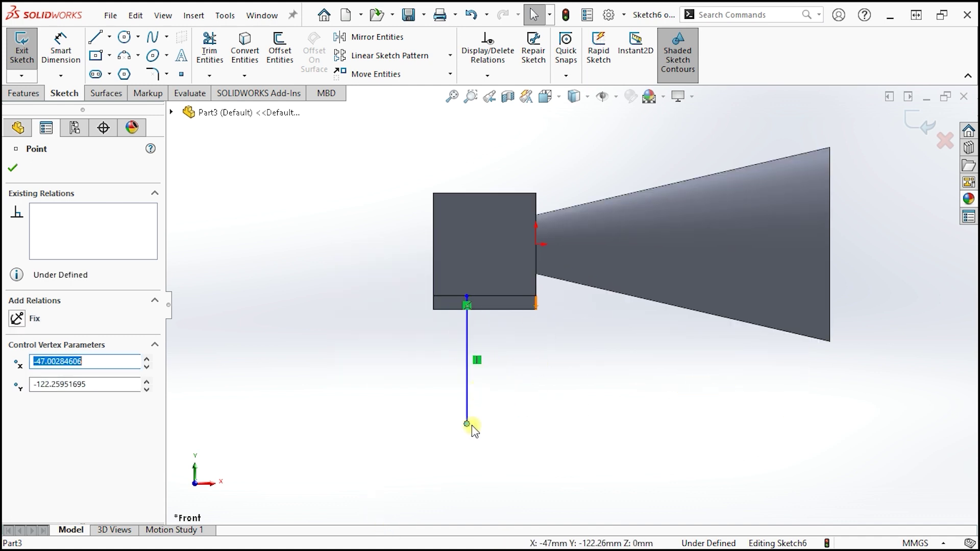
left_click_drag(466, 427, 467, 435)
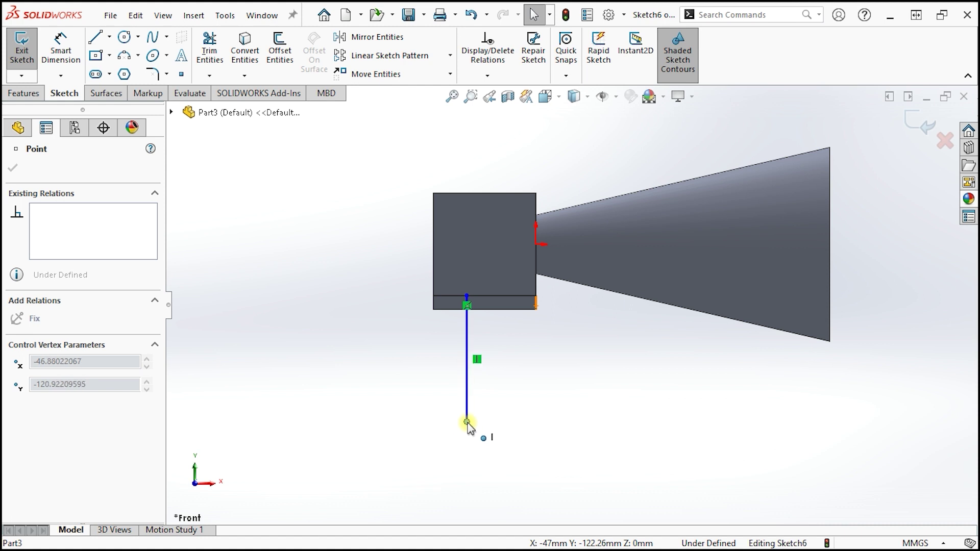
left_click(350, 436)
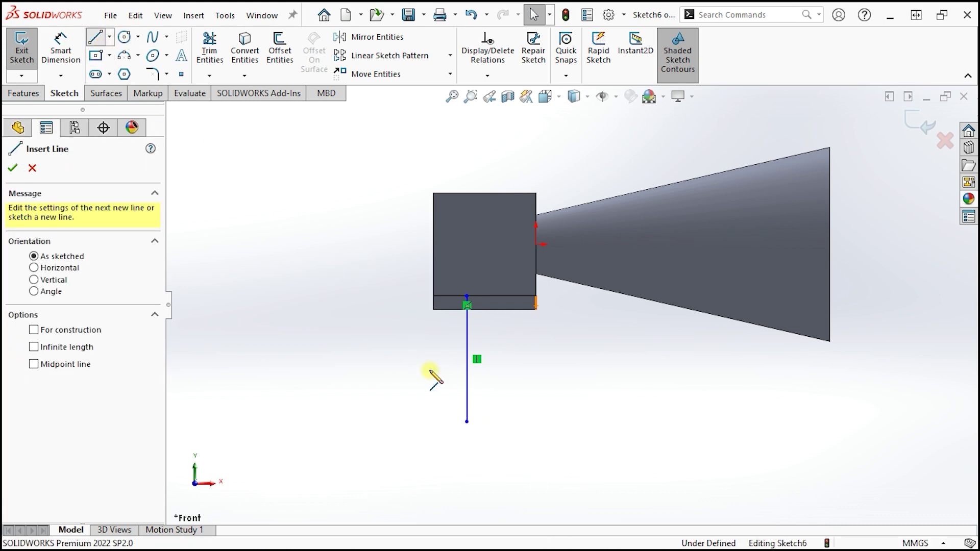
Step: Draw angled and vertical segments that close the bent handle outline at the block edge
left_click(466, 421)
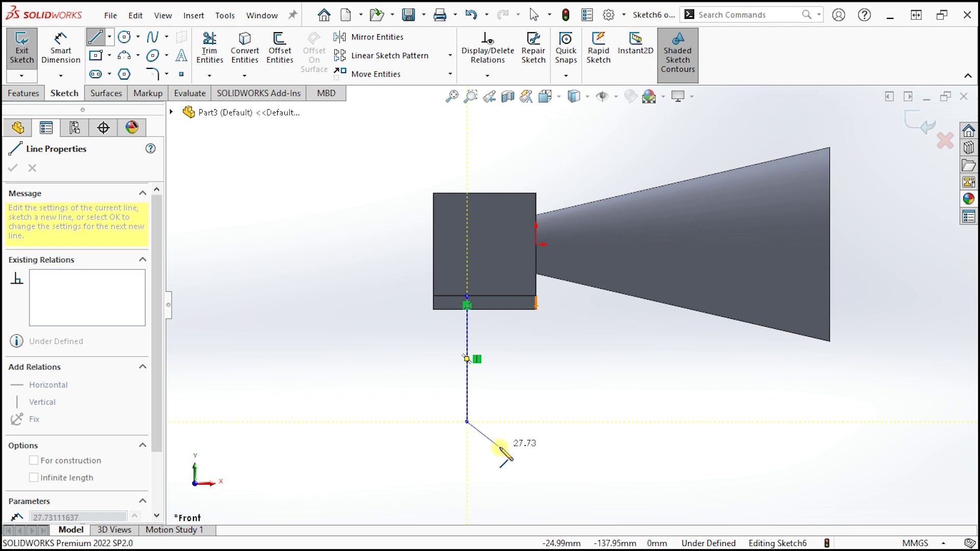
left_click(499, 447)
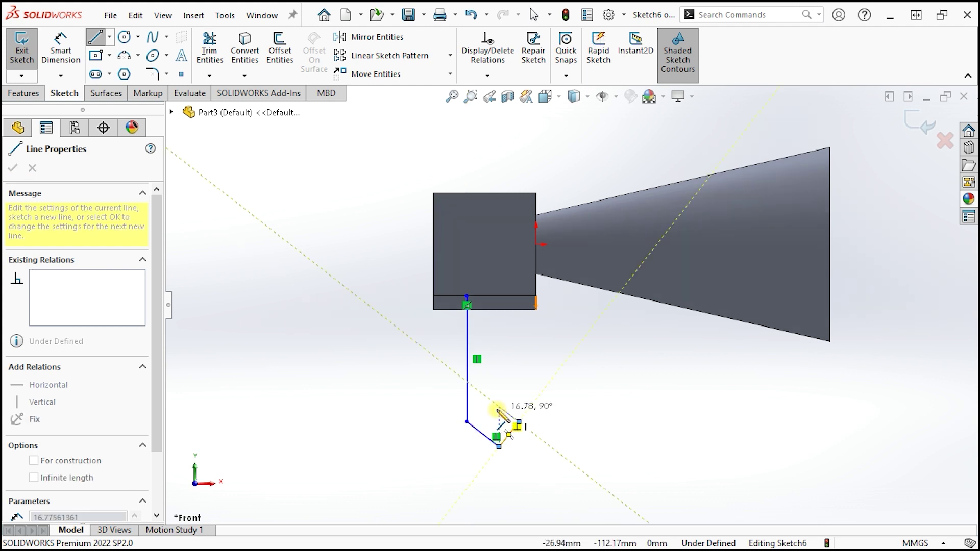
left_click(519, 422)
left_click(496, 404)
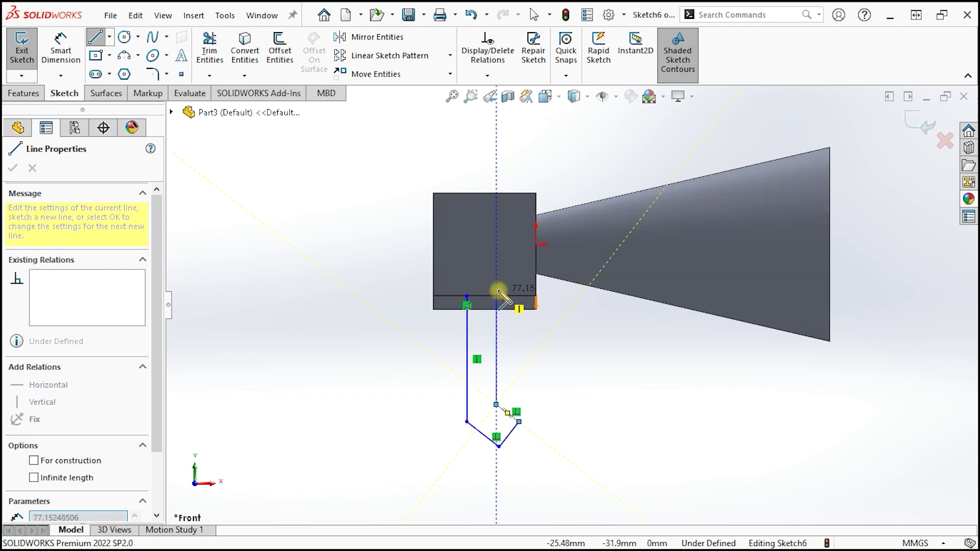
left_click(496, 296)
left_click(467, 296)
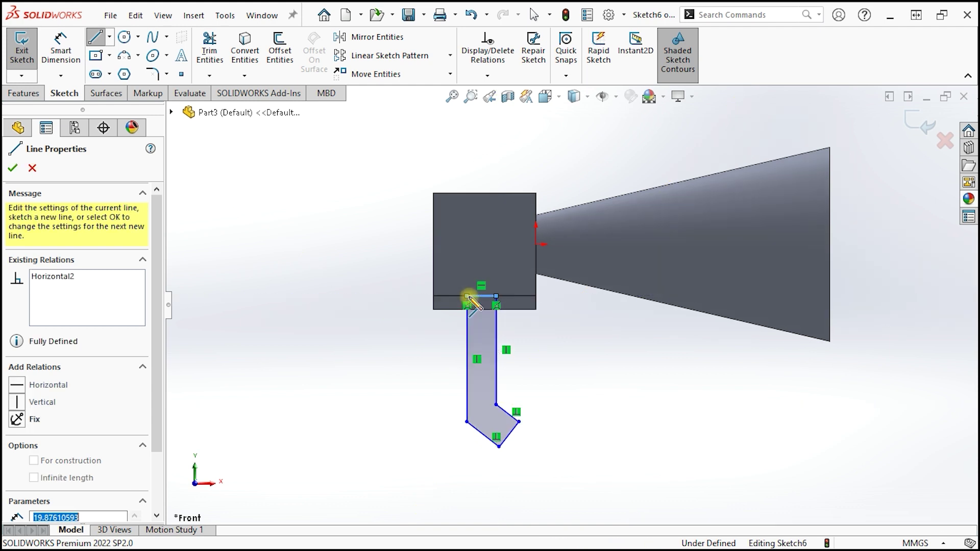
Step: Dimension the handle's top width to 20 mm
left_click(60, 51)
scroll(523, 291, "down", 1)
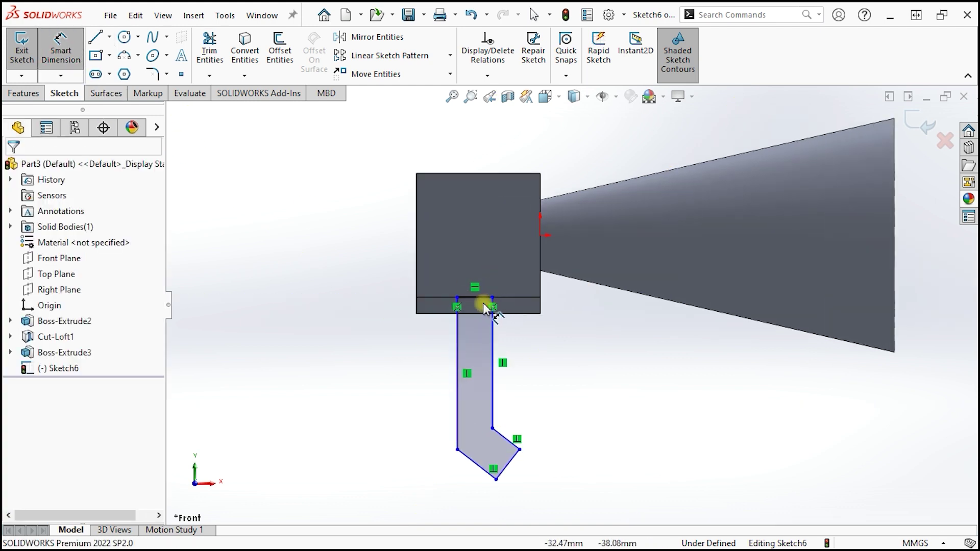
left_click(484, 304)
left_click(475, 260)
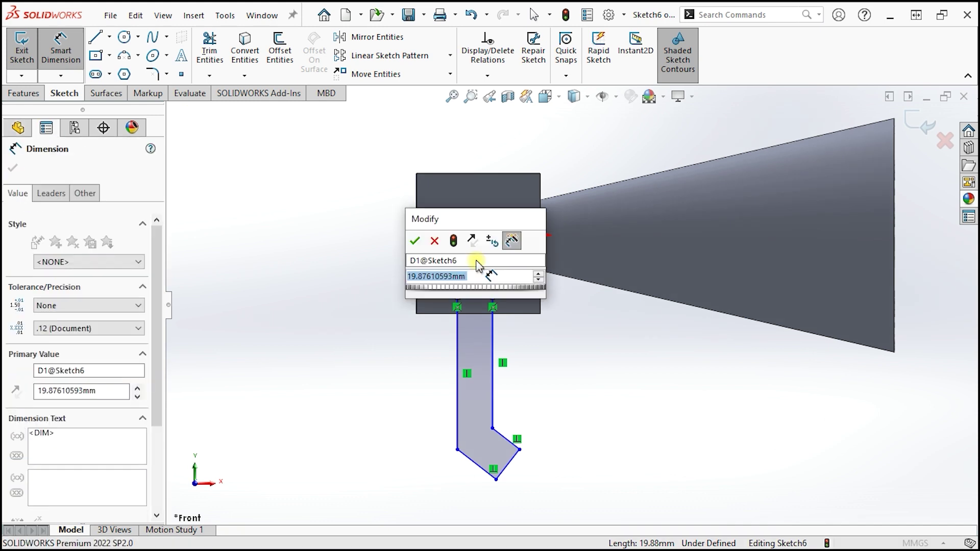
key("Return")
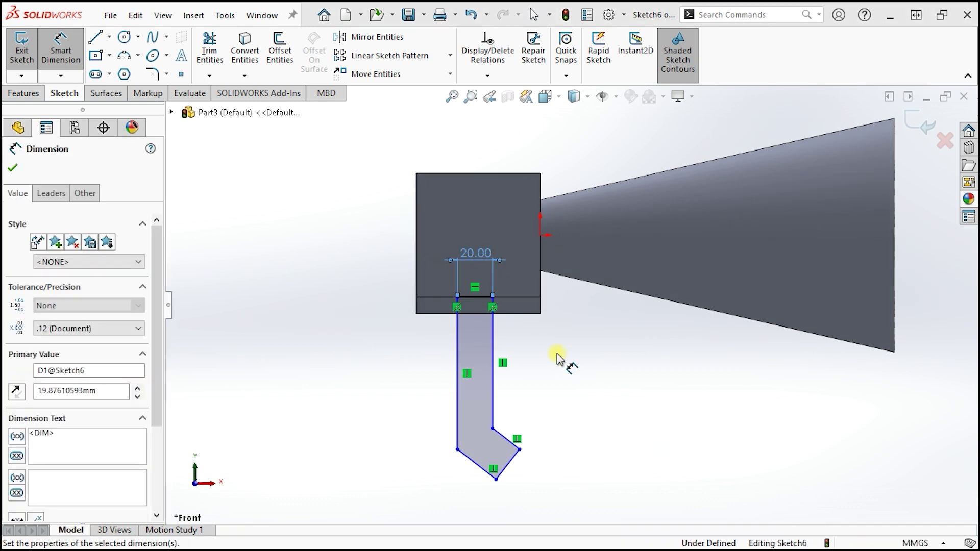
key("Escape")
Step: Dimension the handle's angled end segment to 20 mm
left_click(505, 465)
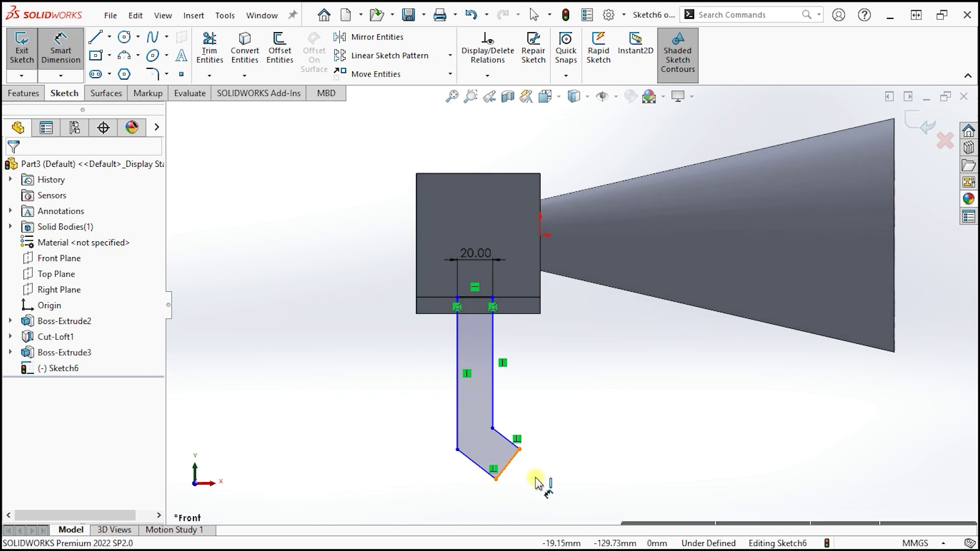
left_click(541, 487)
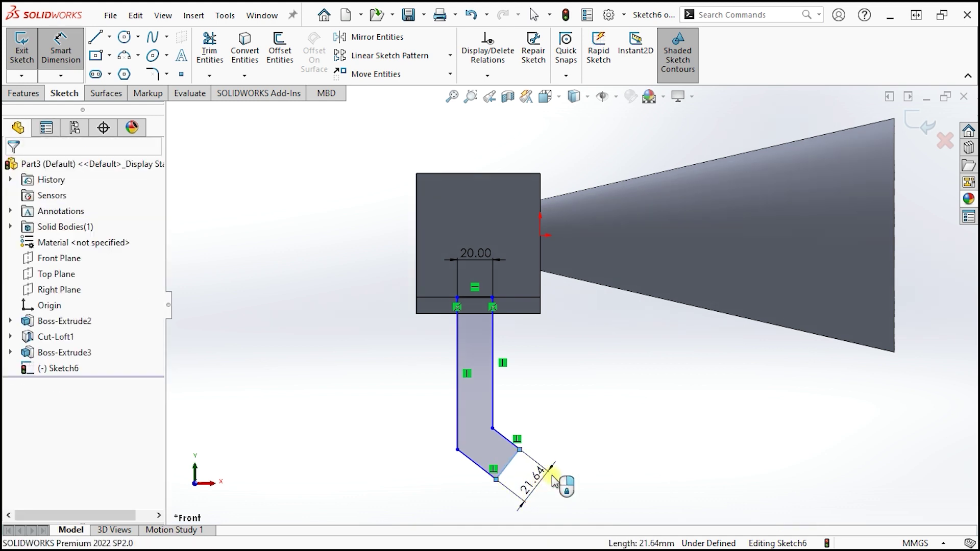
type("2")
key("Return")
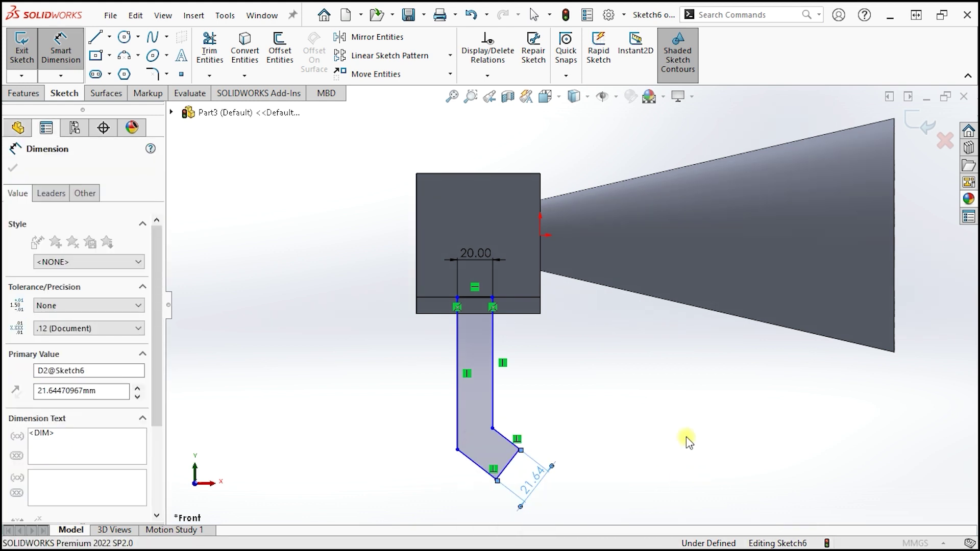
left_click(651, 421)
left_click(580, 405)
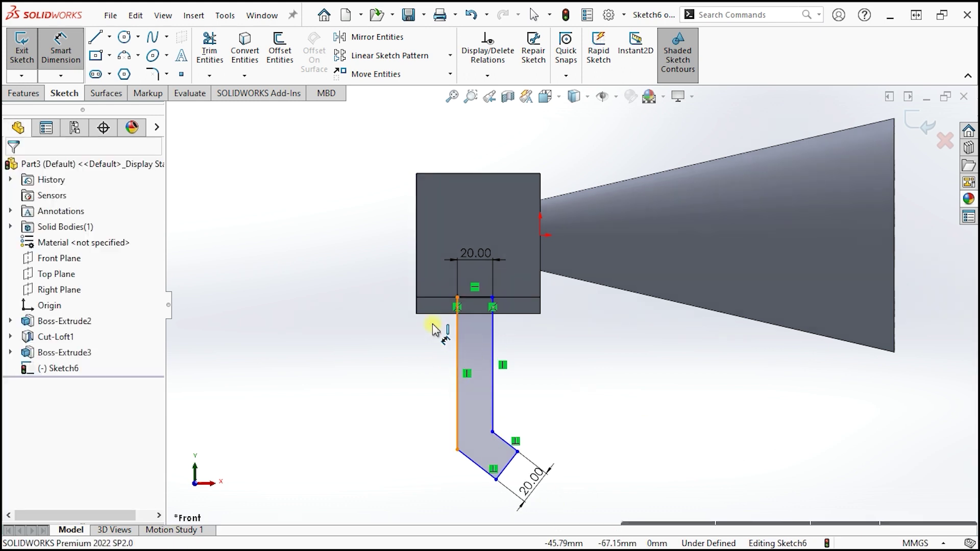
Step: Add offset dimensions from the block's left and right edges, discarding the over-defining one
left_click(417, 269)
left_click(457, 235)
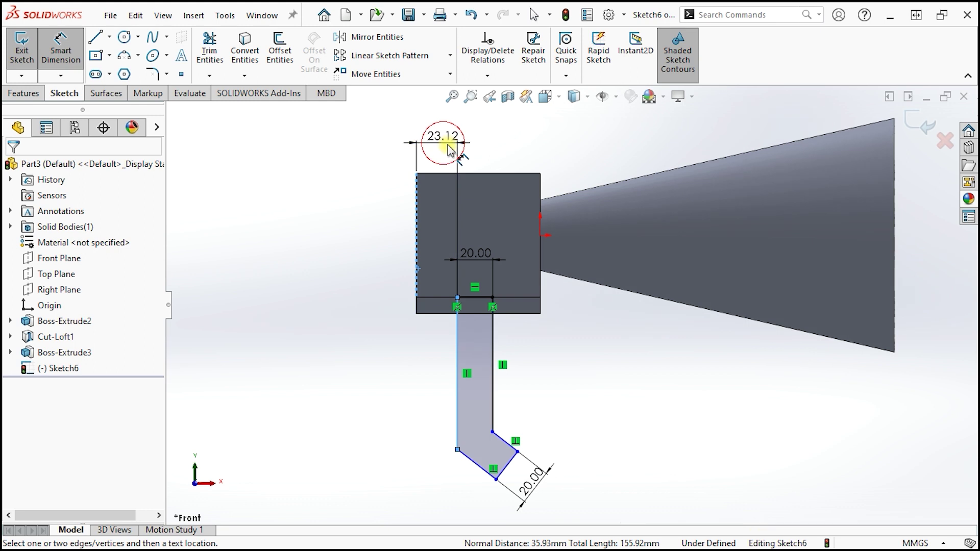
left_click(448, 149)
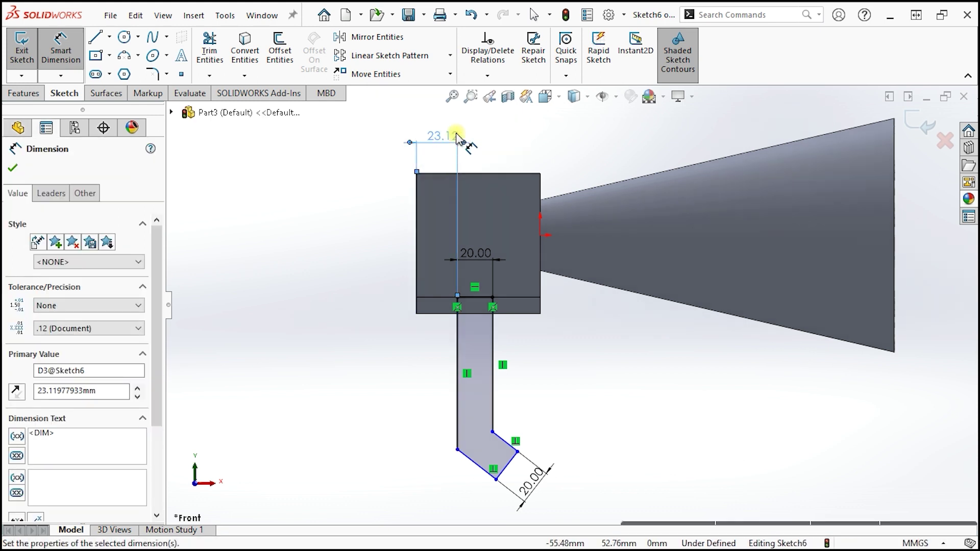
left_click(496, 366)
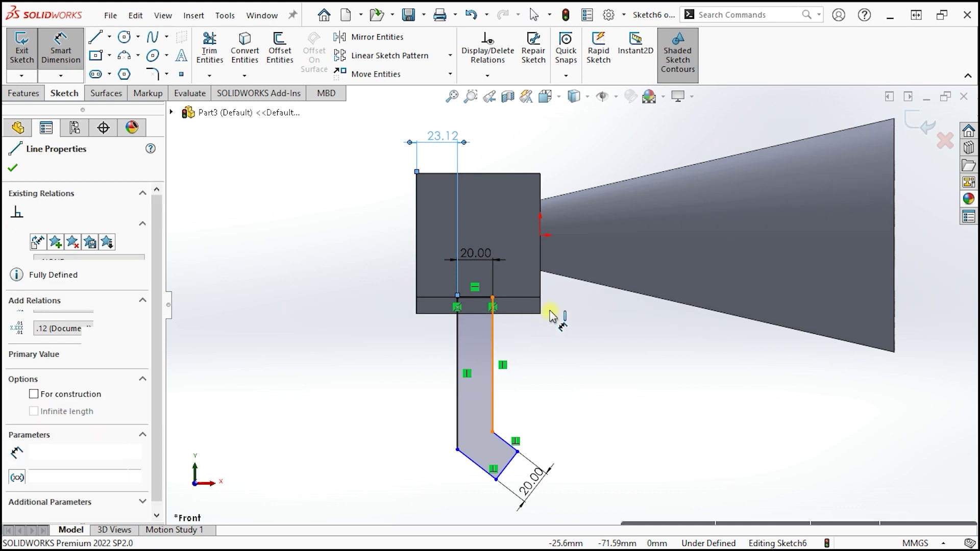
left_click(541, 307)
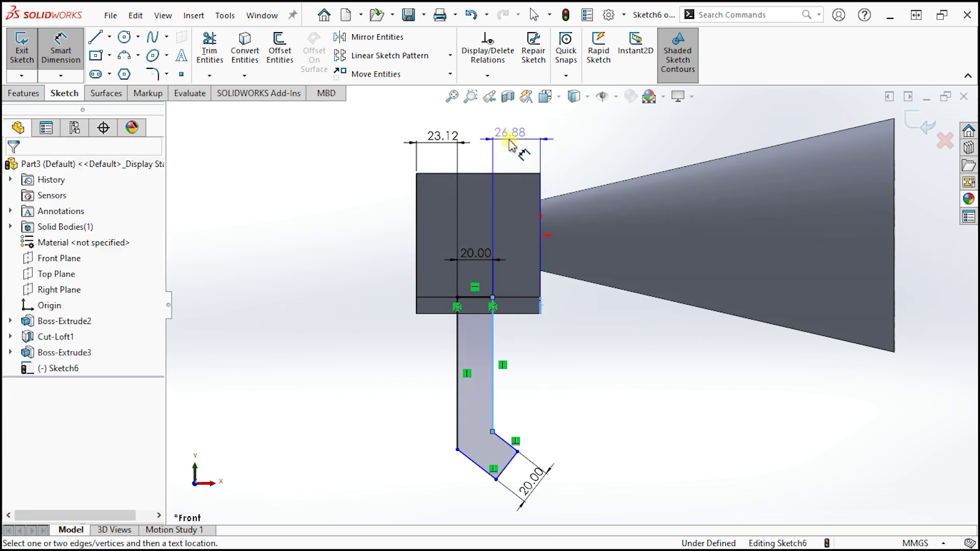
left_click(510, 137)
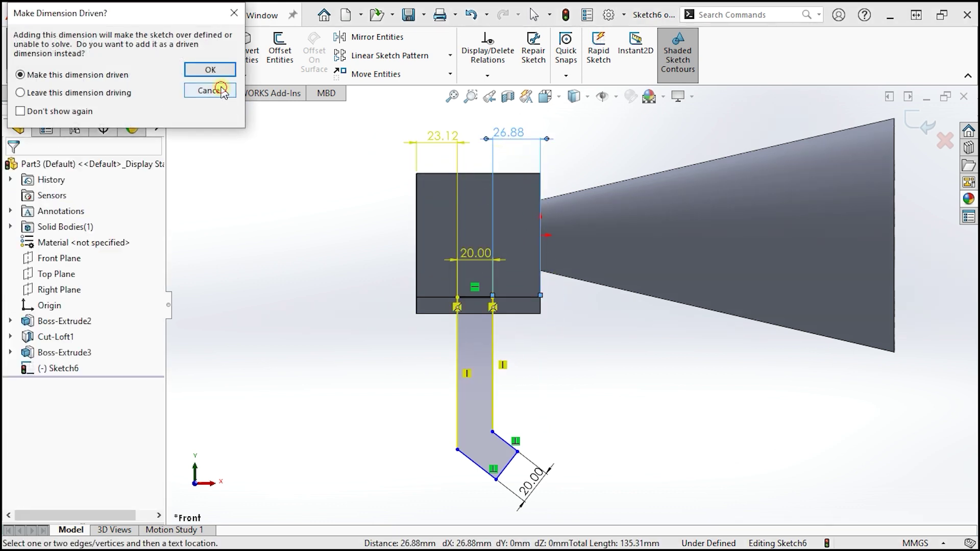
left_click(221, 91)
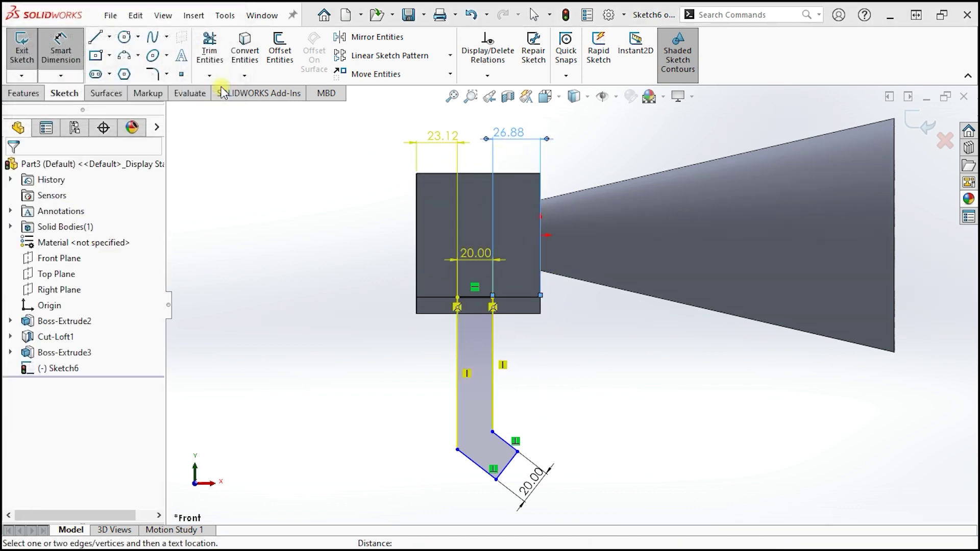
key("Escape")
Step: Change the 23.12 offset from the block's left edge to 20
double_click(437, 136)
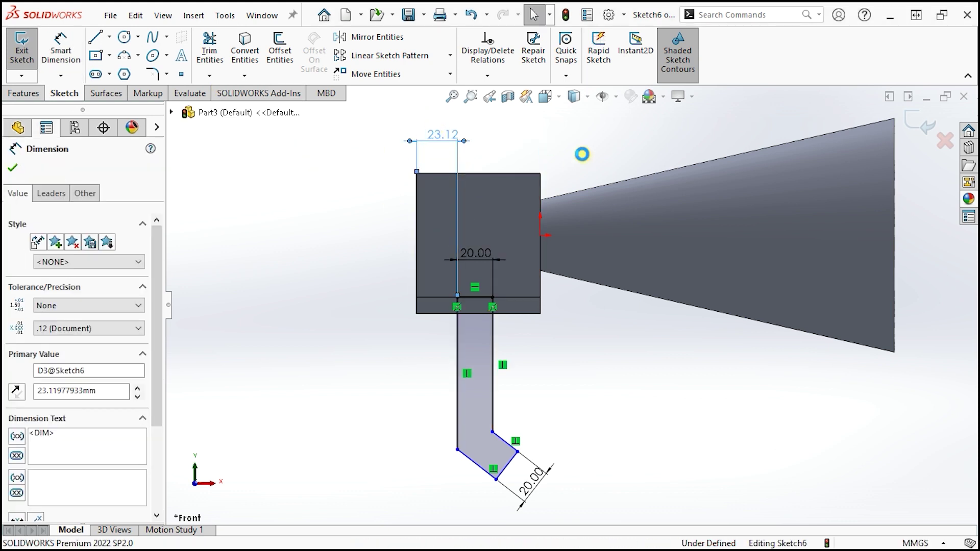
type("20")
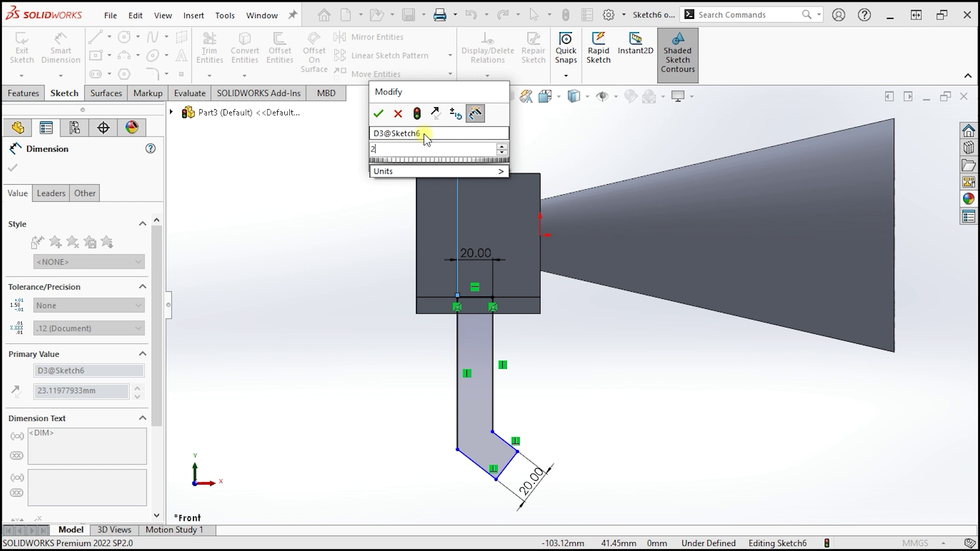
key("Escape")
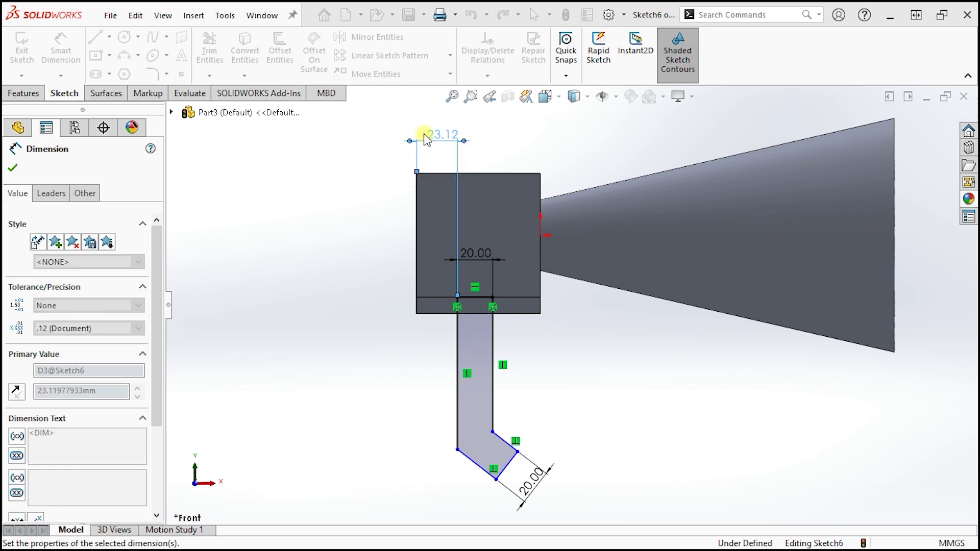
left_click(572, 401)
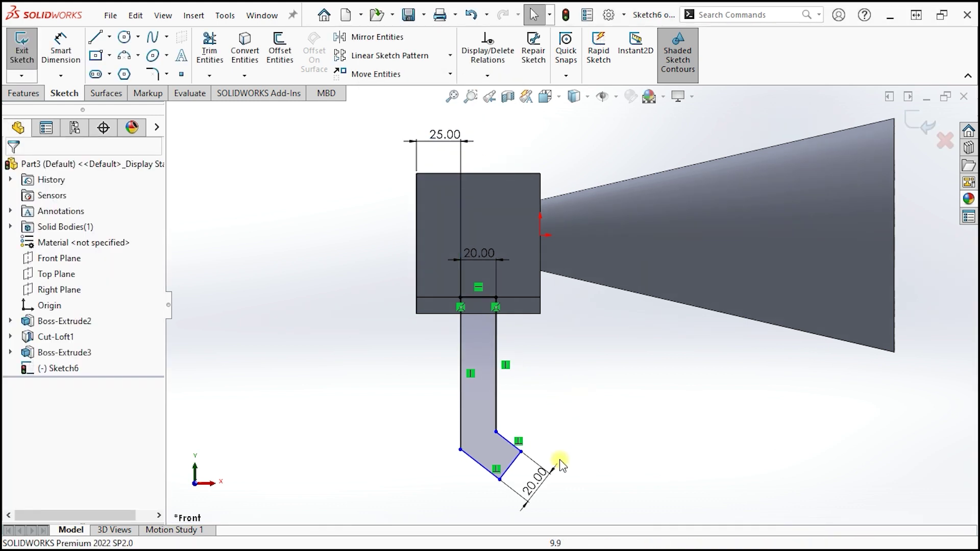
left_click(460, 434)
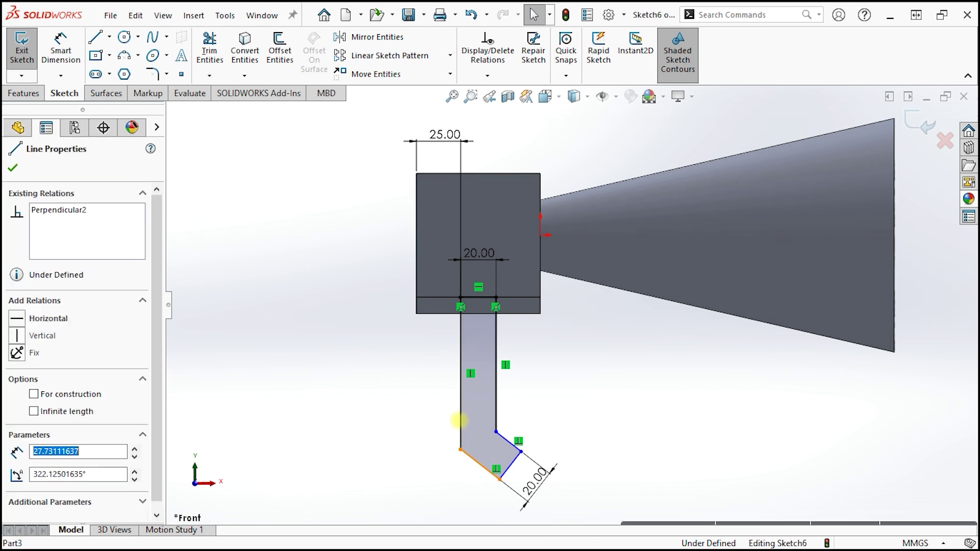
Step: Dimension the handle's bend angle to 127°
left_click(328, 321)
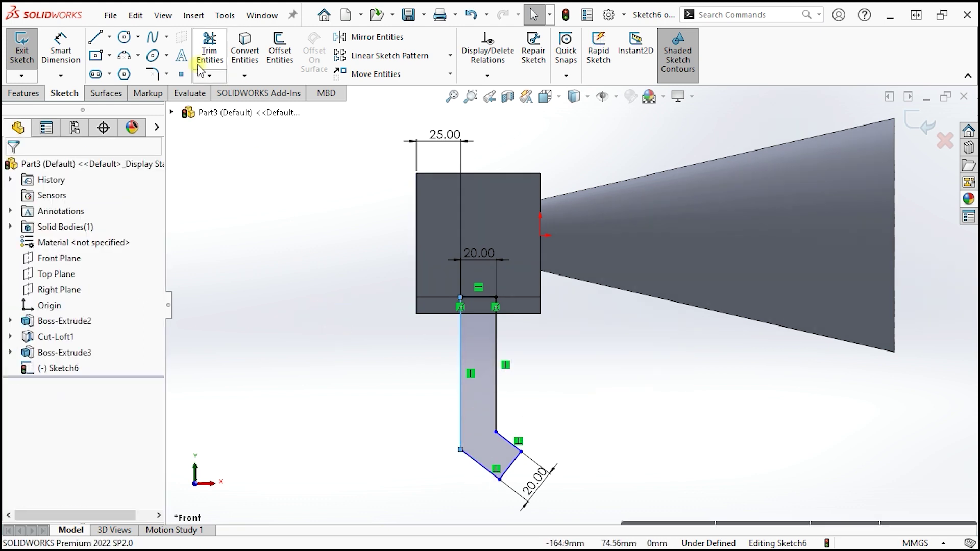
left_click(61, 51)
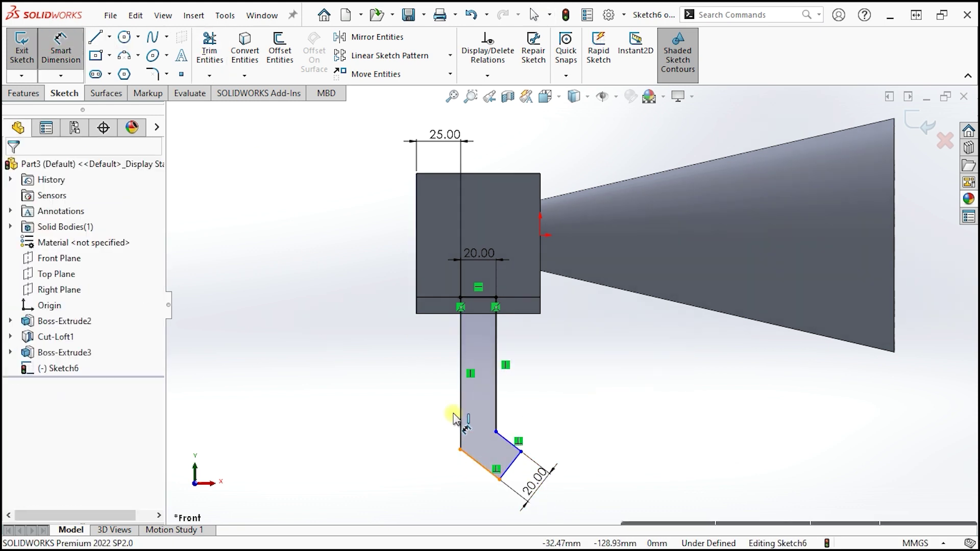
left_click(466, 452)
left_click(461, 433)
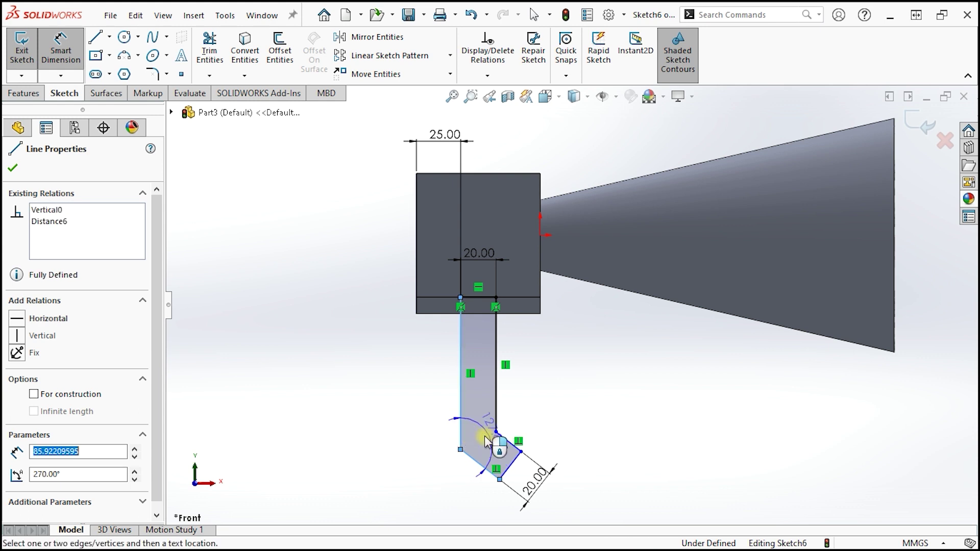
left_click(472, 441)
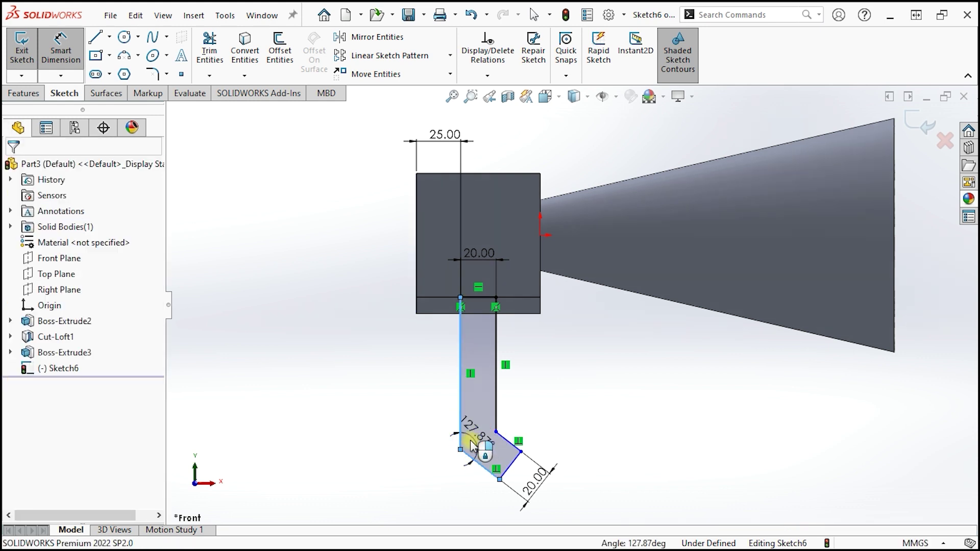
left_click(472, 445)
key("Return")
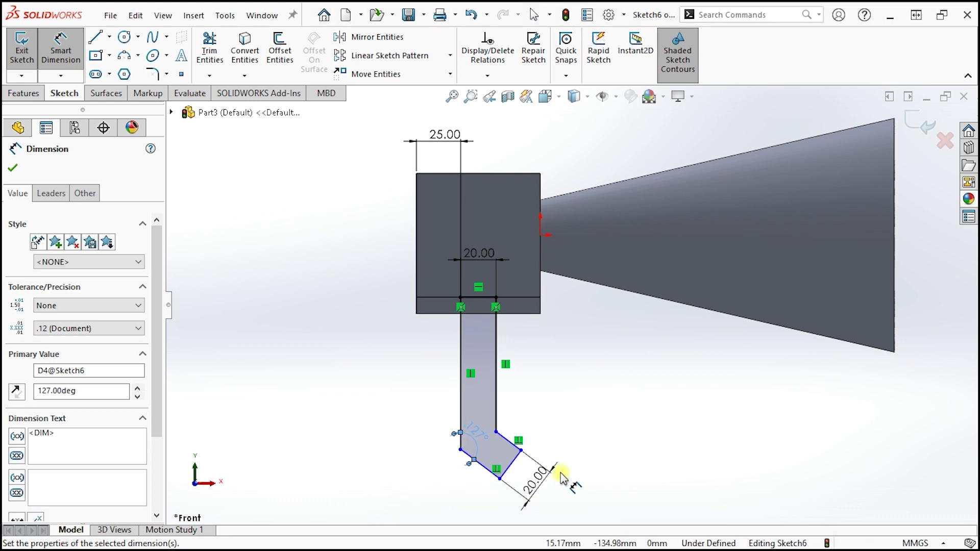
key("Escape")
left_click(479, 470)
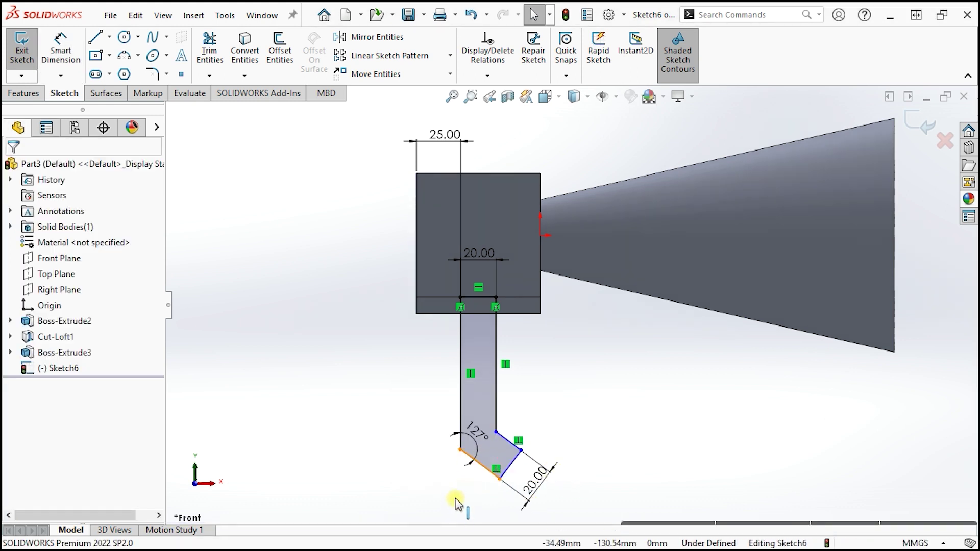
left_click(466, 498)
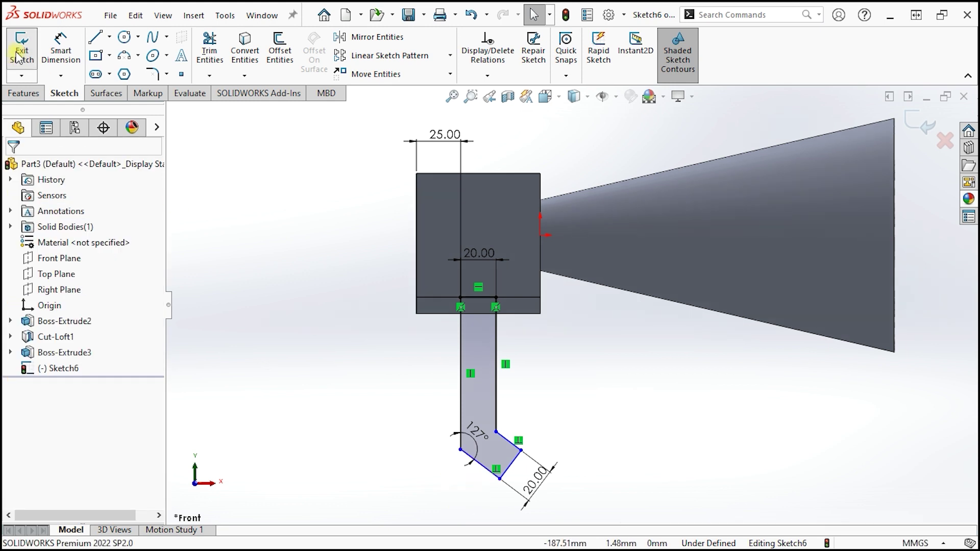
Step: Dimension the lower slanted edge to 28 mm and check the bent end is constrained
left_click(61, 51)
left_click(485, 467)
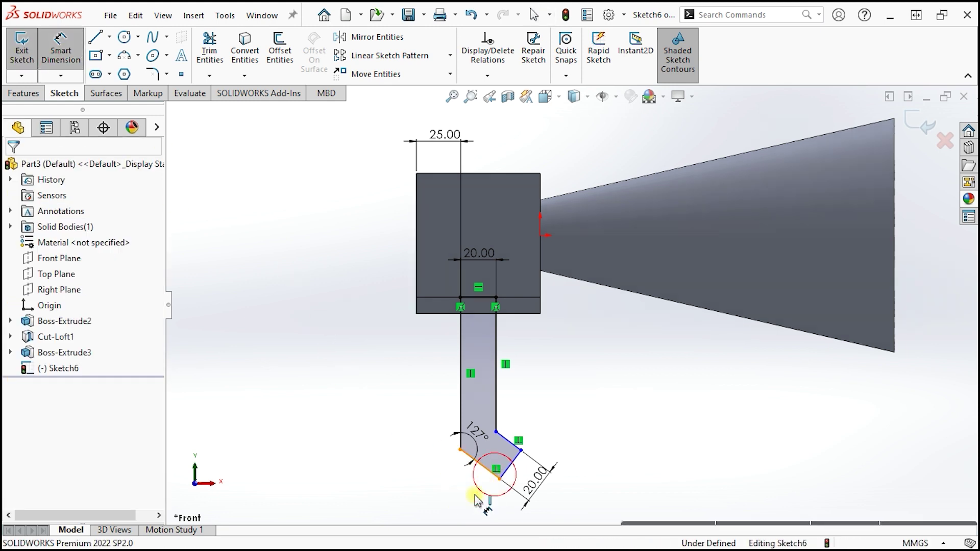
left_click(432, 488)
type("28")
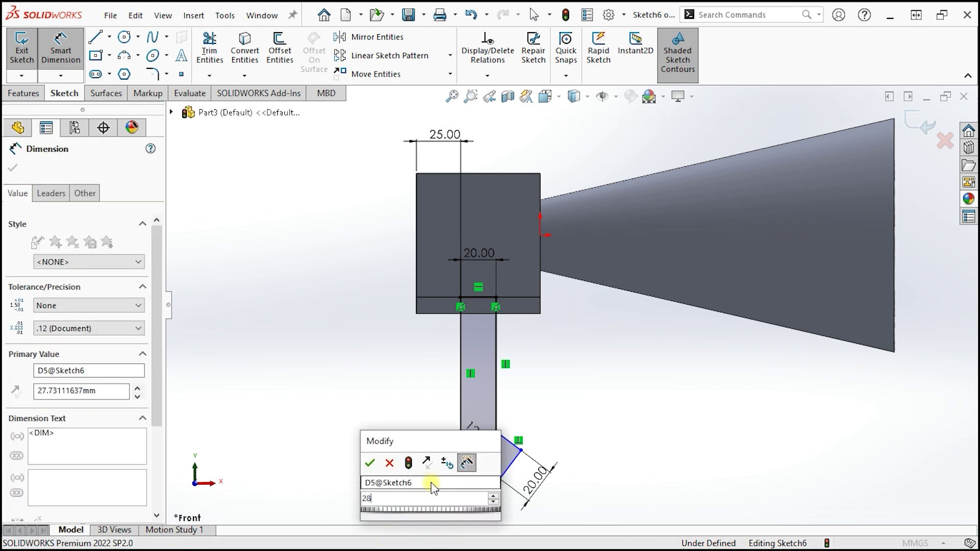
key("Return")
left_click(576, 407)
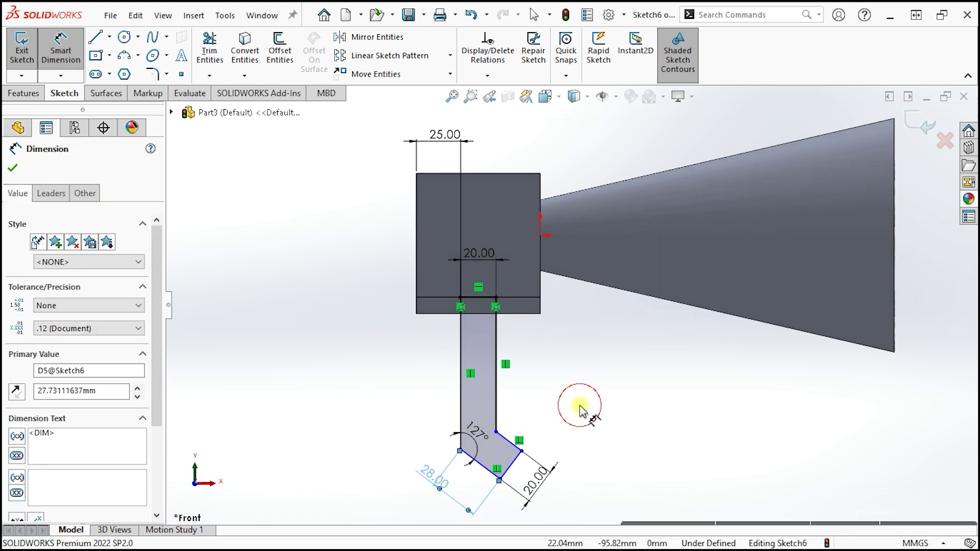
scroll(482, 483, "down", 5)
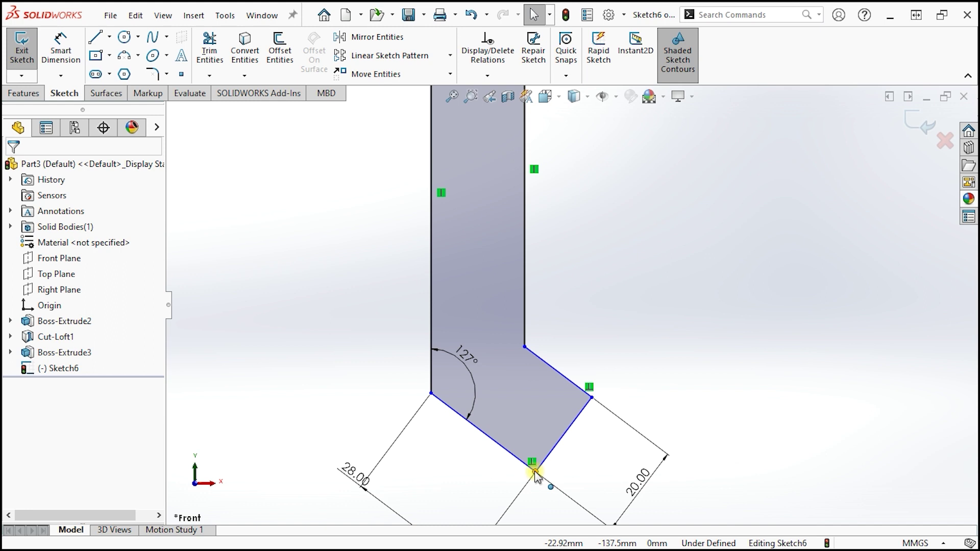
mouse_move(534, 469)
left_mouse_down()
mouse_move(591, 393)
mouse_move(573, 409)
left_mouse_up()
left_click(573, 411)
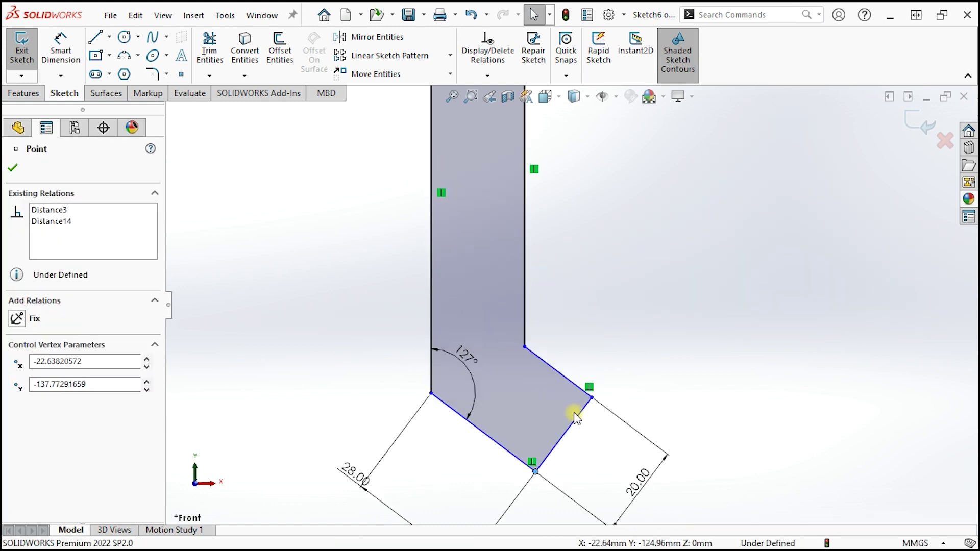
scroll(639, 362, "up", 3)
scroll(640, 249, "up", 2)
Step: Dimension the handle's left vertical edge to 86 mm, fully defining Sketch6
left_click(646, 266)
left_click(61, 51)
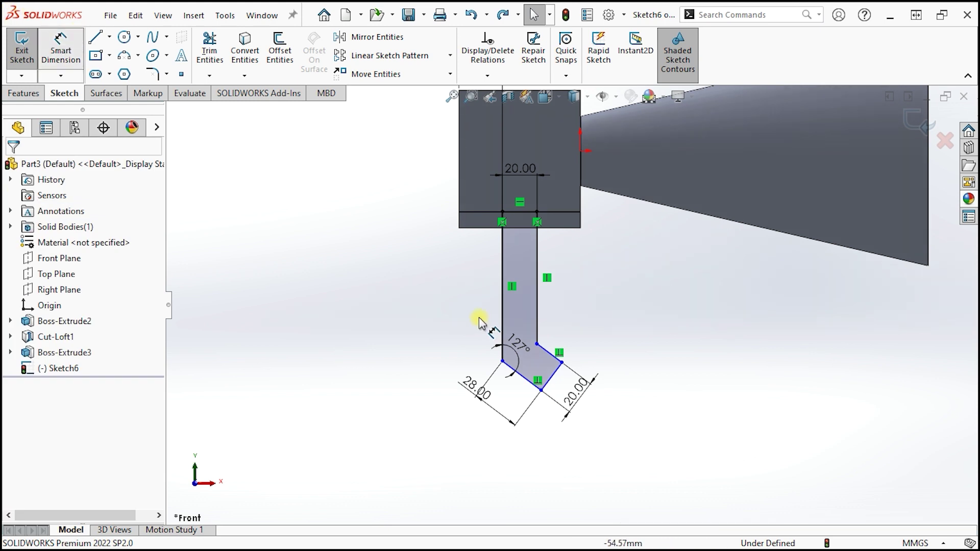
left_click(502, 337)
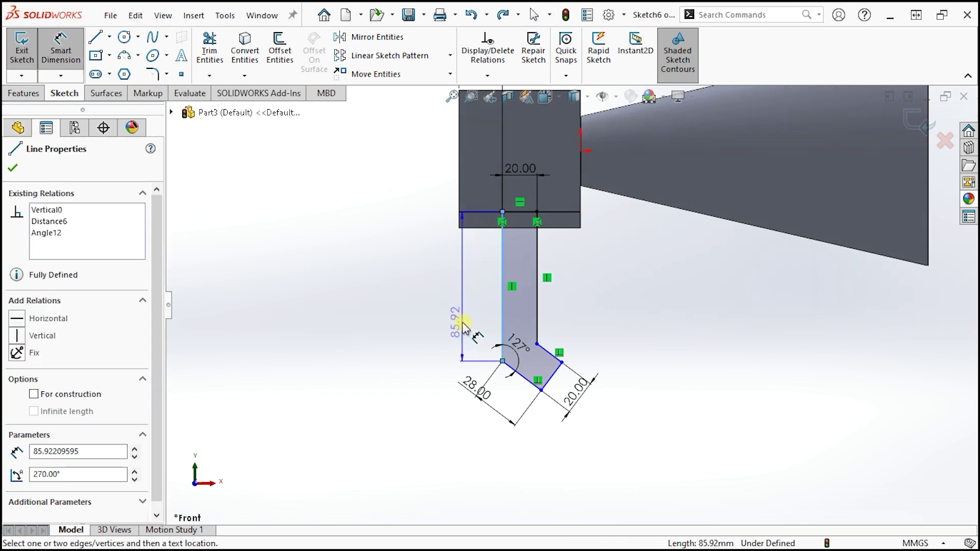
left_click(465, 326)
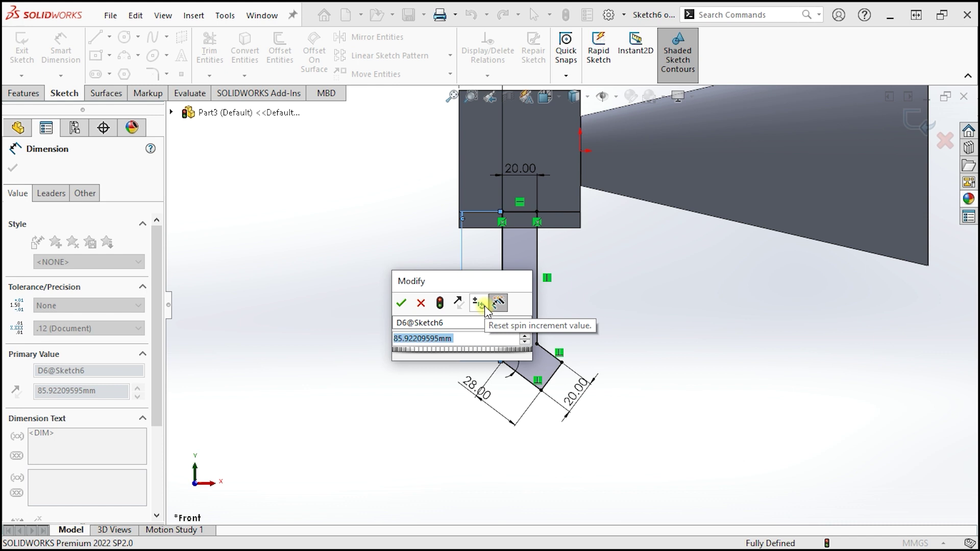
type("86")
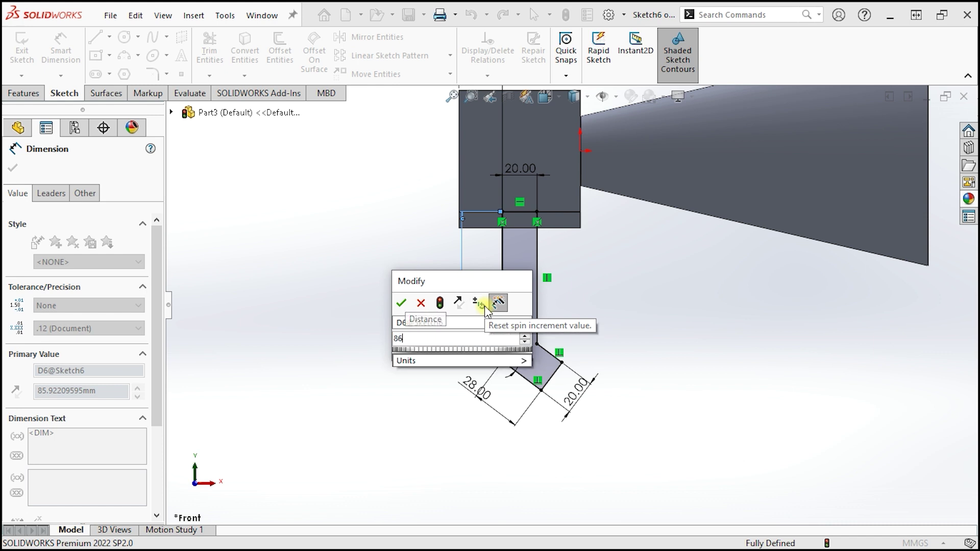
key("Return")
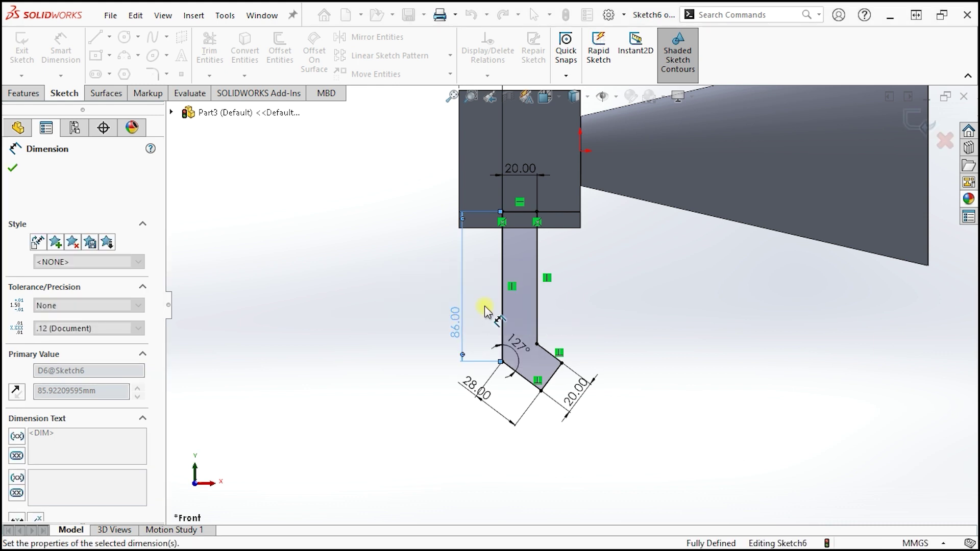
left_click(700, 328)
scroll(628, 347, "down", 3)
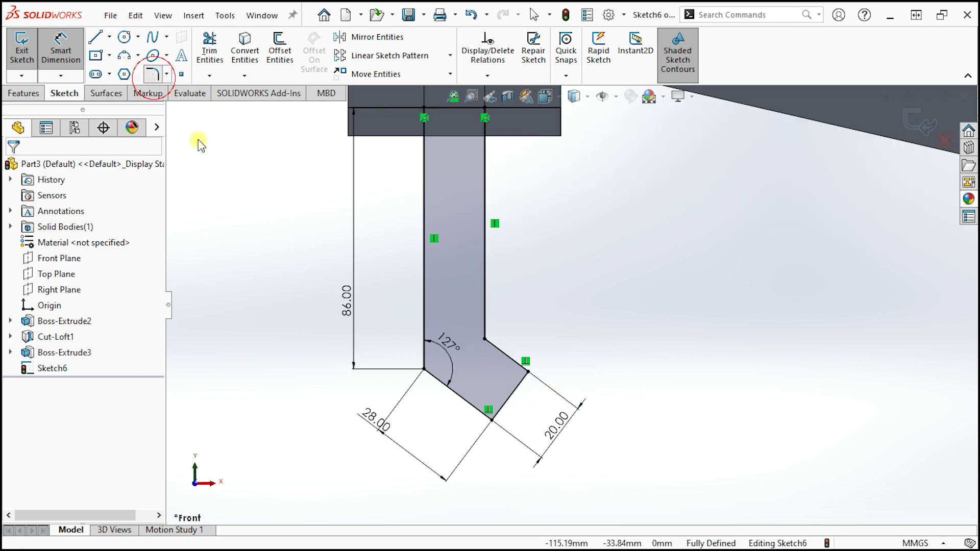
Step: Apply 20 mm sketch fillets to the outer and inner bend corners
left_click(152, 75)
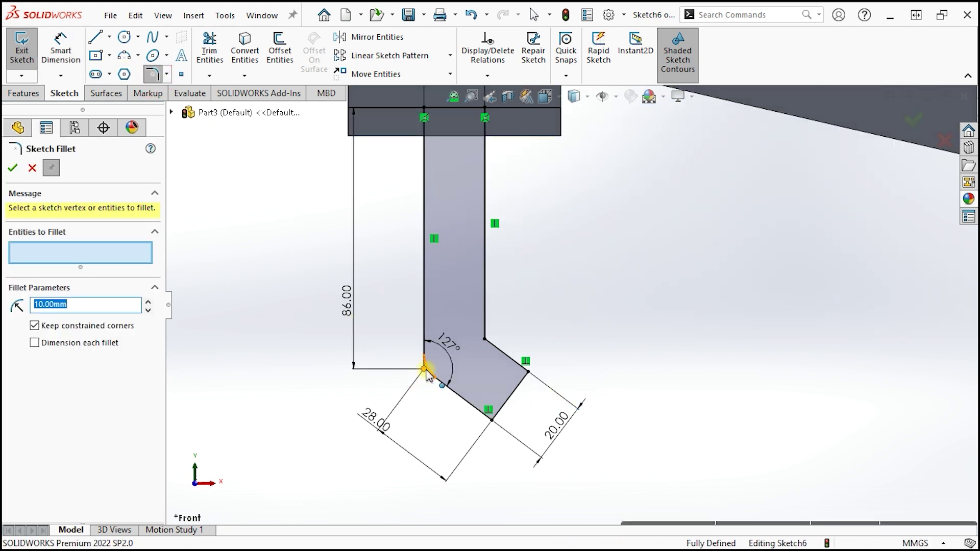
left_click(426, 373)
left_click(149, 303)
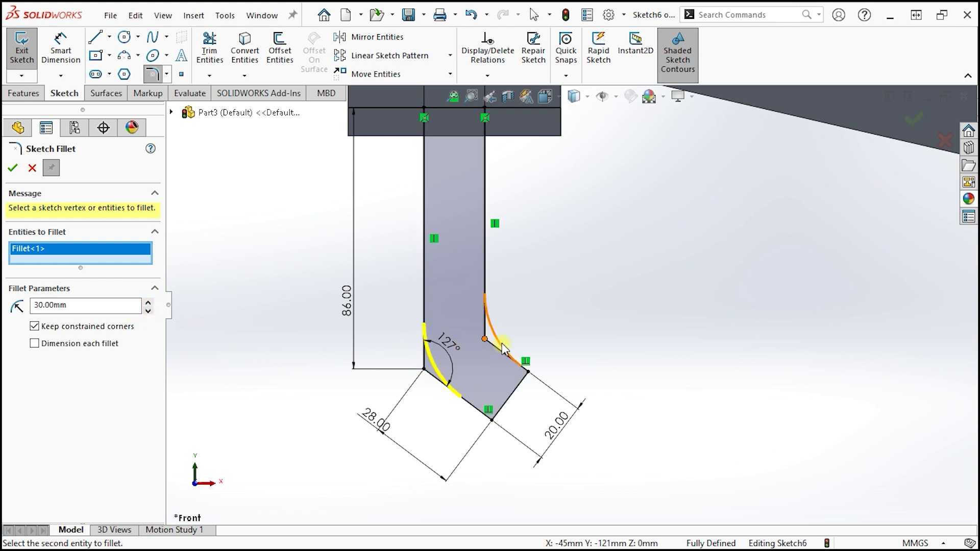
left_click(485, 339)
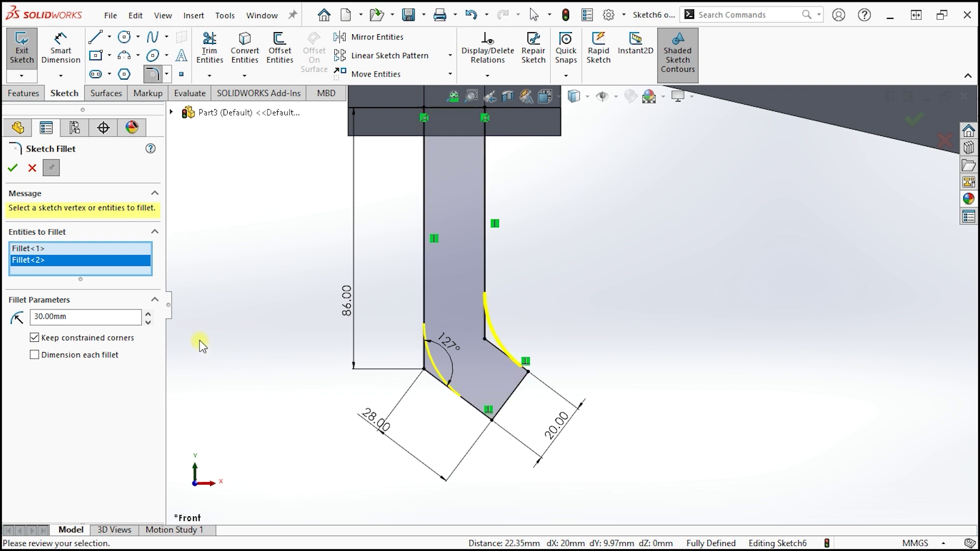
left_click(149, 323)
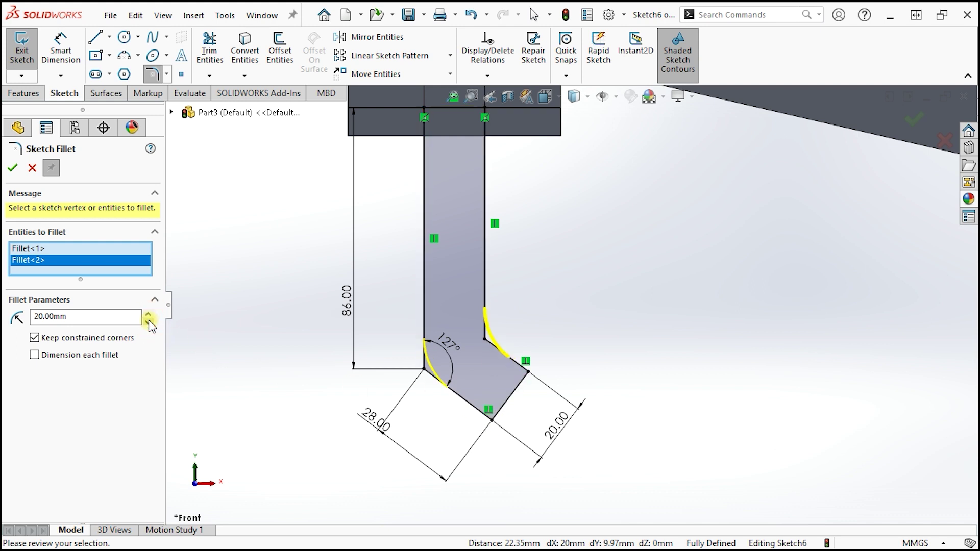
left_click(12, 168)
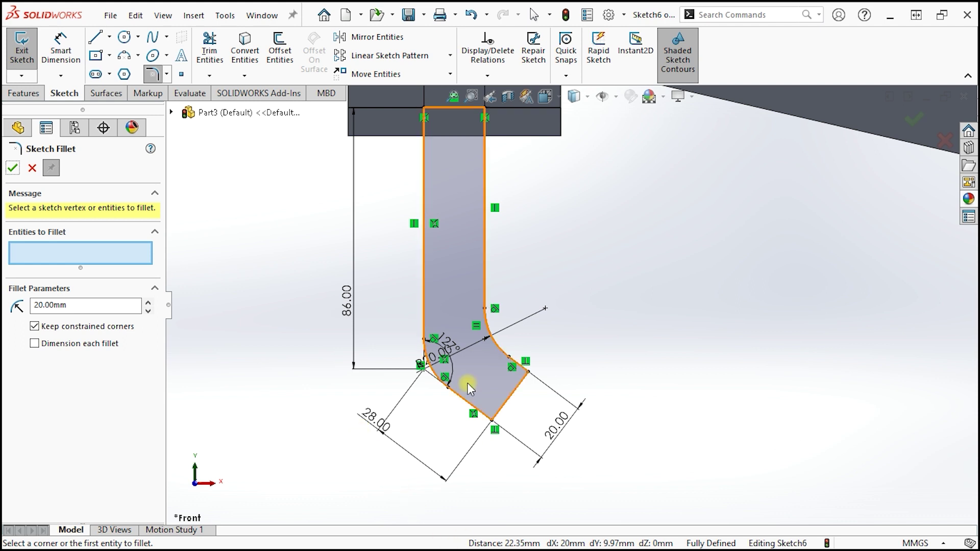
Step: Start a circle near the handle tip and cancel it
left_click(124, 37)
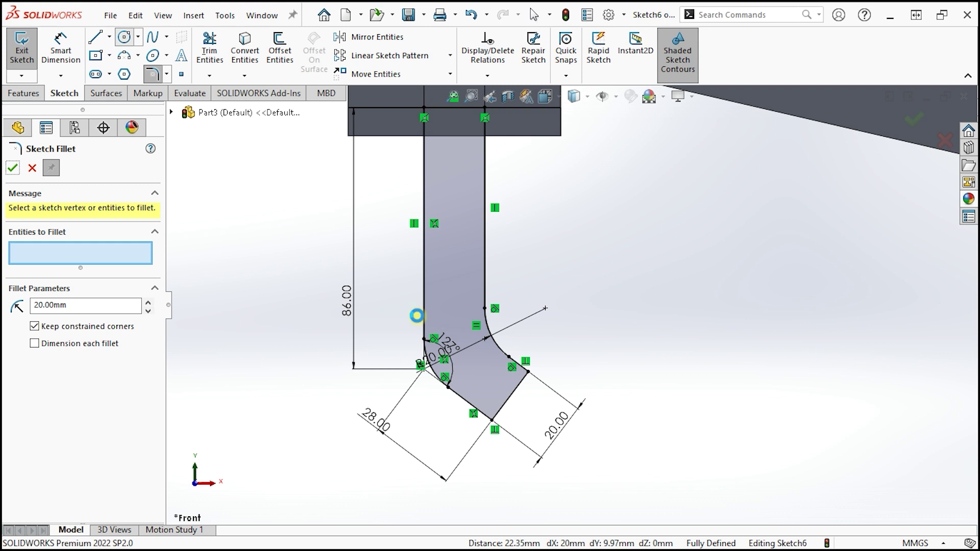
left_click(484, 373)
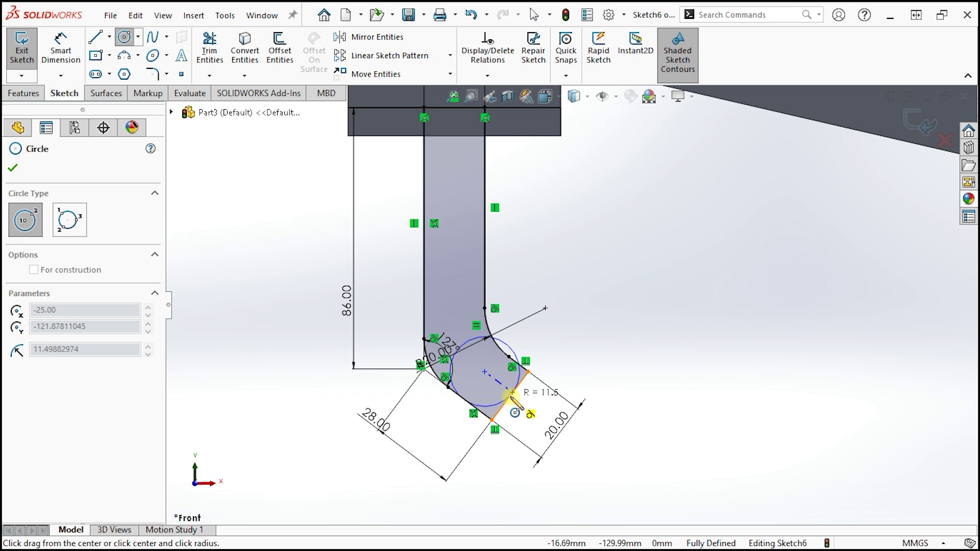
key("Escape")
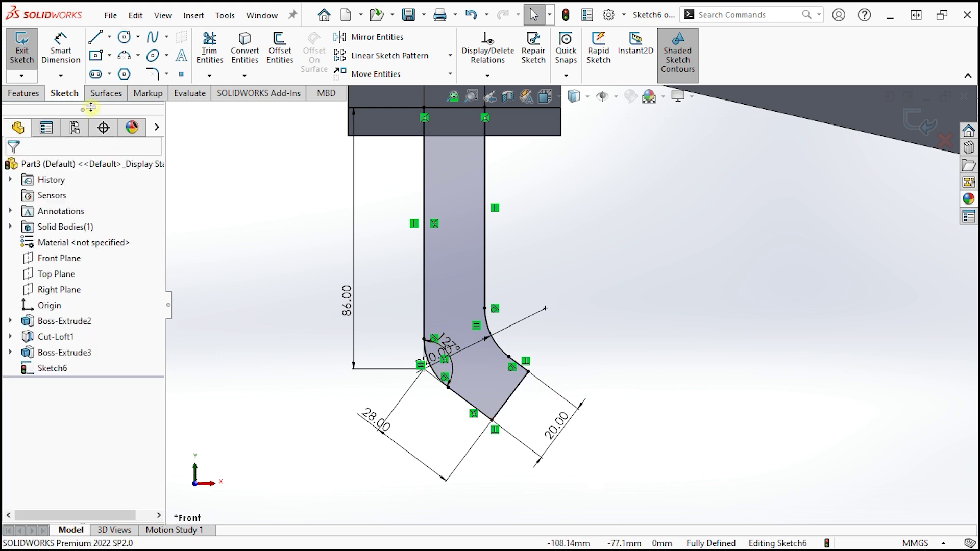
left_click(157, 74)
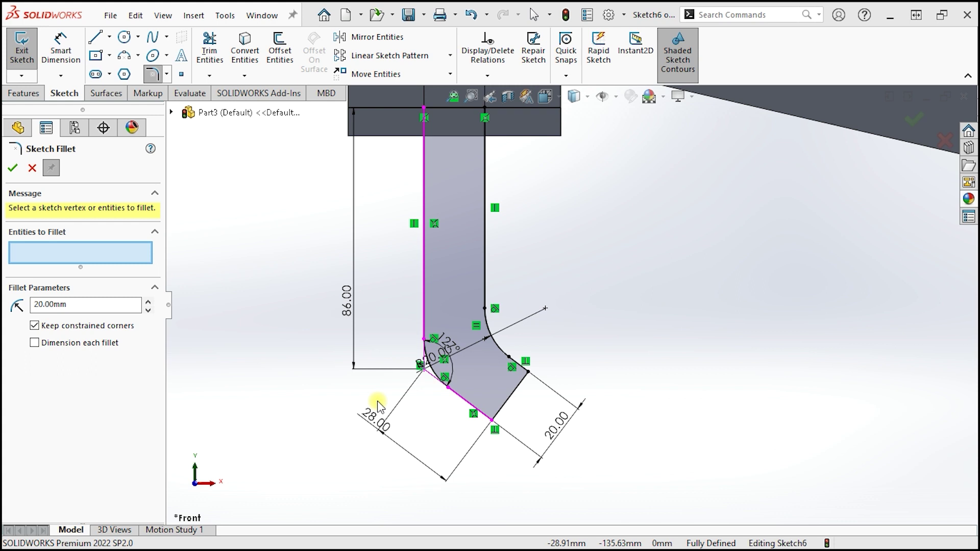
Step: Fillet the handle tip's bottom and right corners with an 8 mm radius
left_click(495, 421)
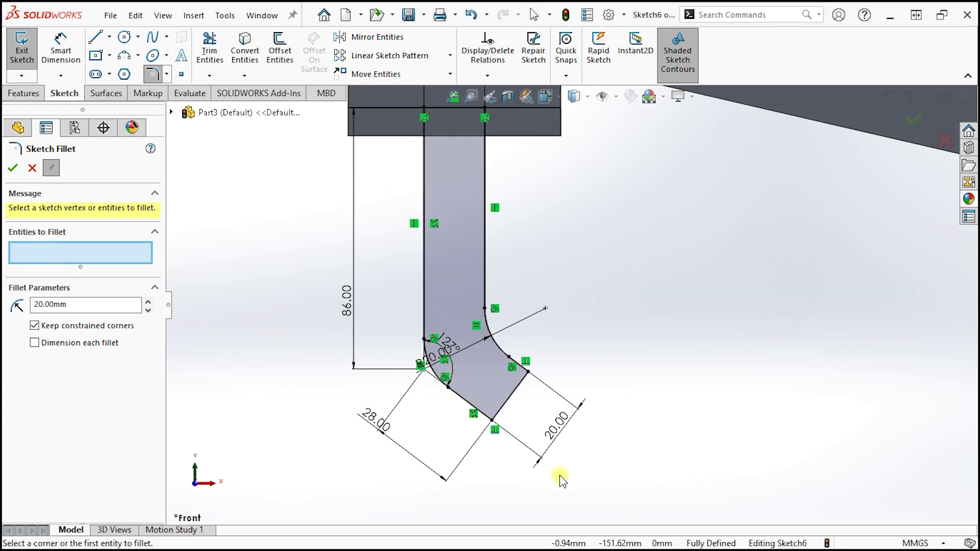
left_click(491, 421)
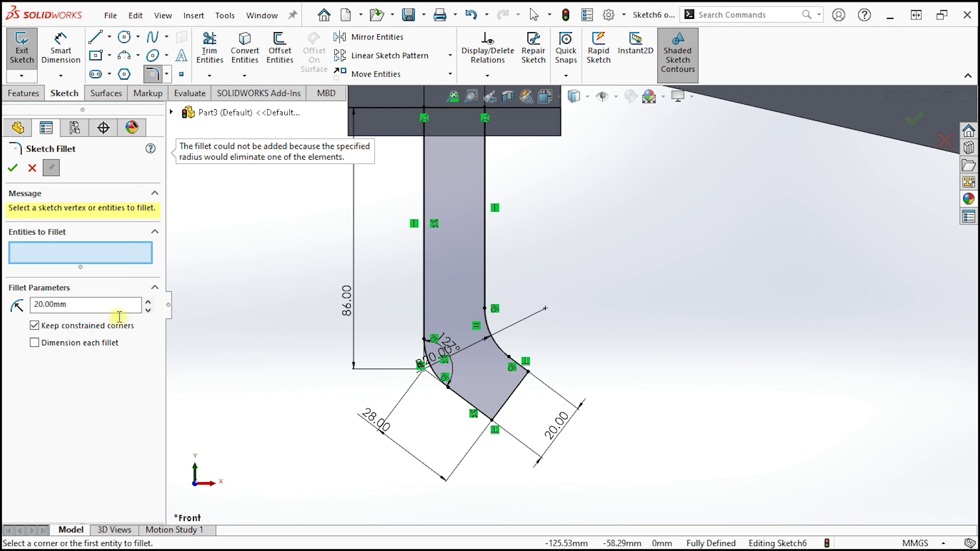
double_click(97, 305)
type("10")
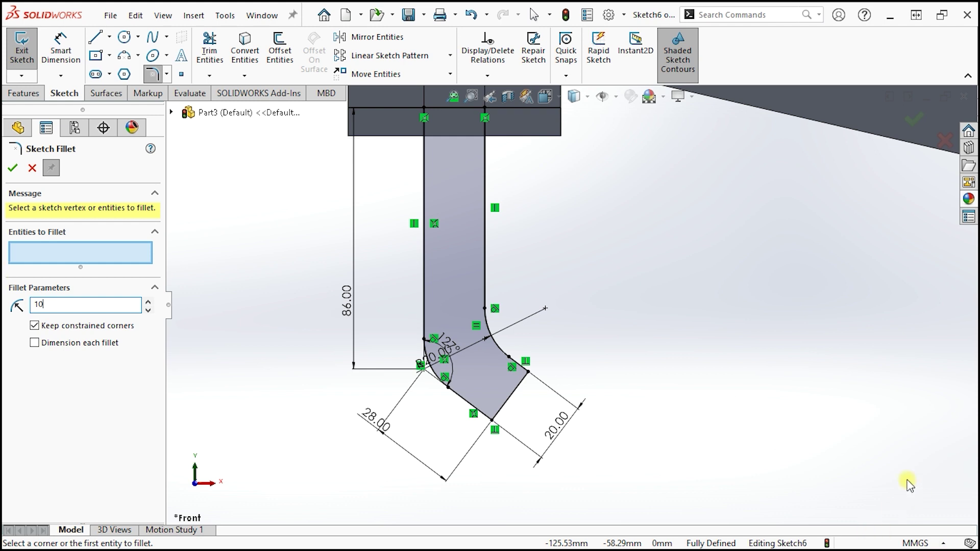
left_click(492, 420)
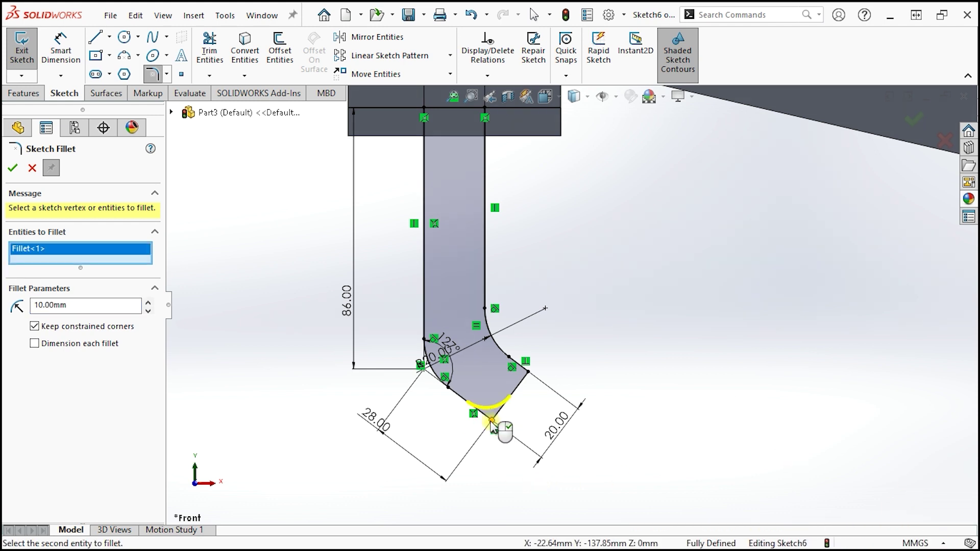
left_click(527, 374)
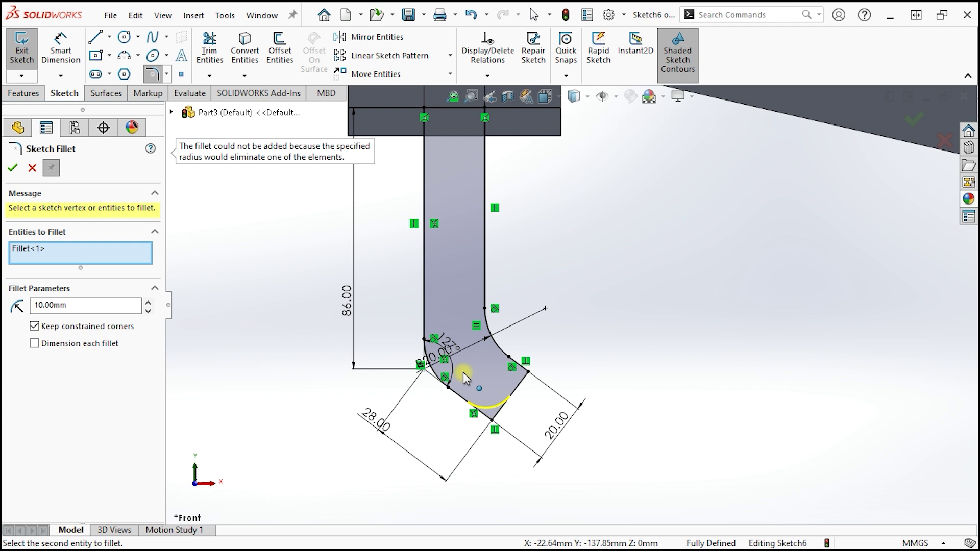
double_click(77, 305)
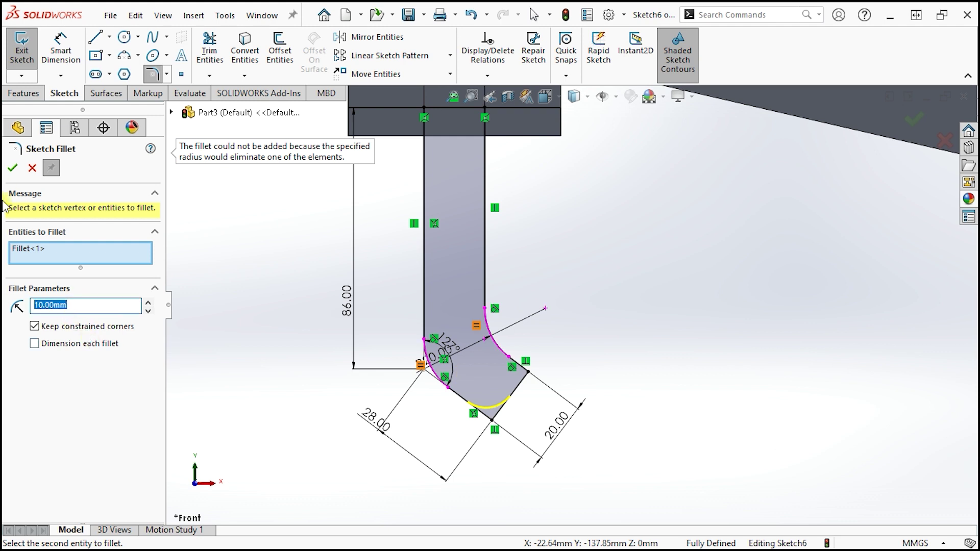
type("8")
key("Return")
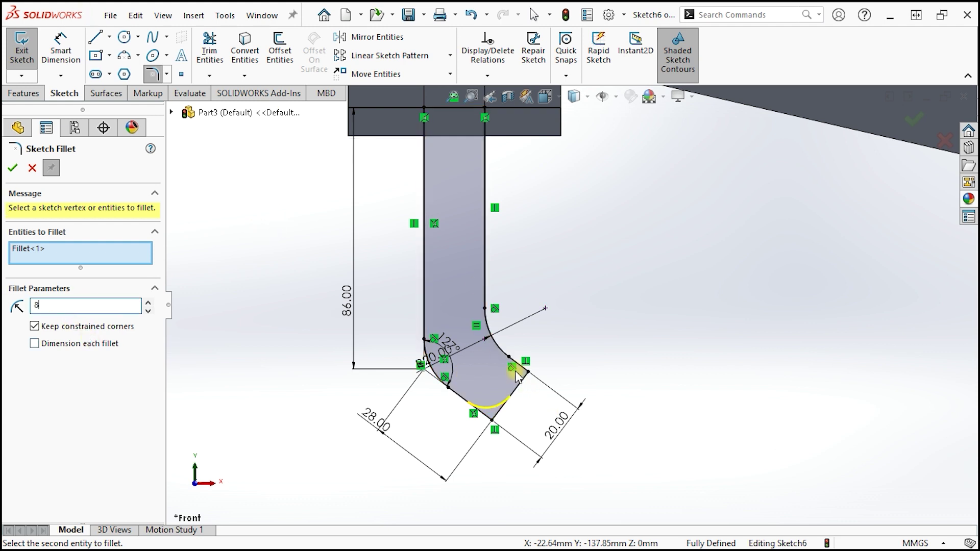
left_click(527, 372)
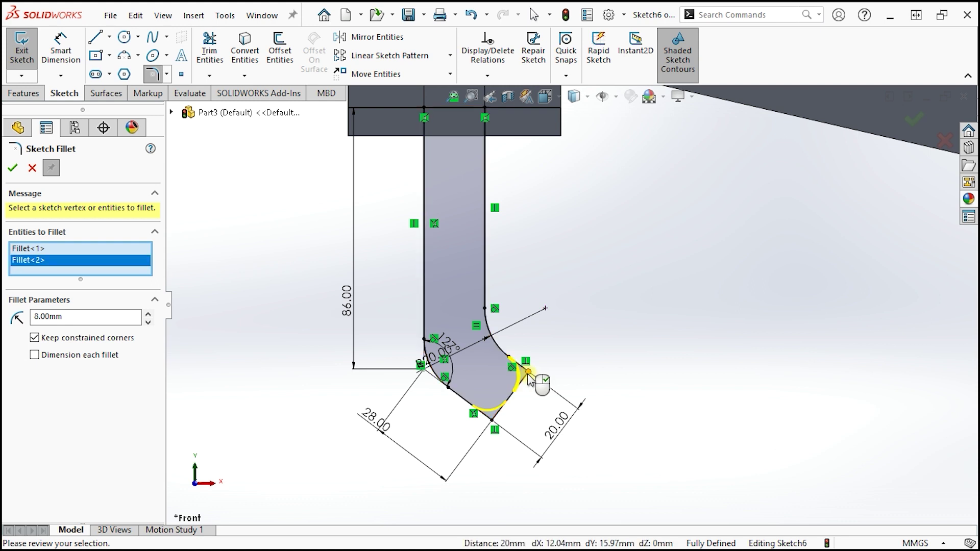
right_click(527, 372)
scroll(567, 312, "up", 3)
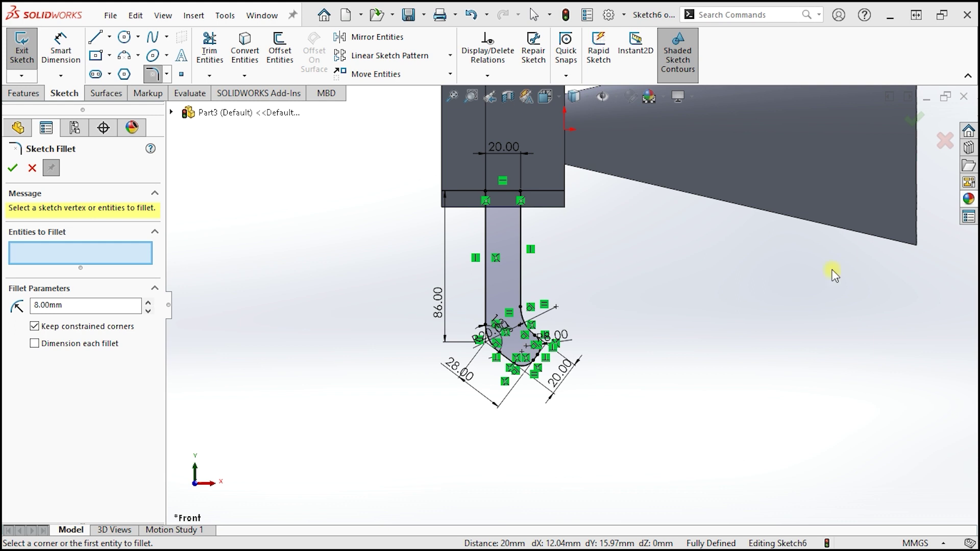
left_click(23, 93)
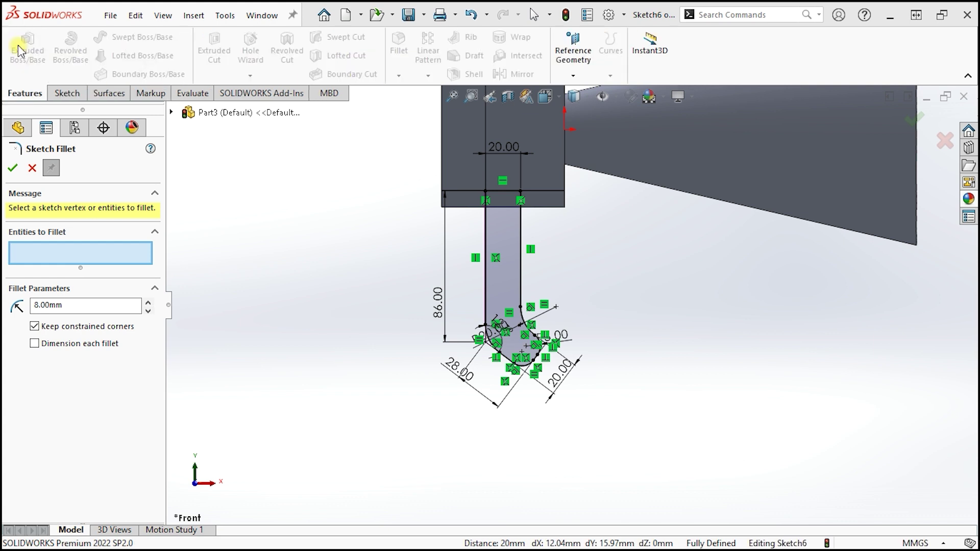
Step: Extrude the handle sketch Mid Plane to a 15 mm depth as Boss-Extrude4
left_click(12, 167)
left_click(20, 45)
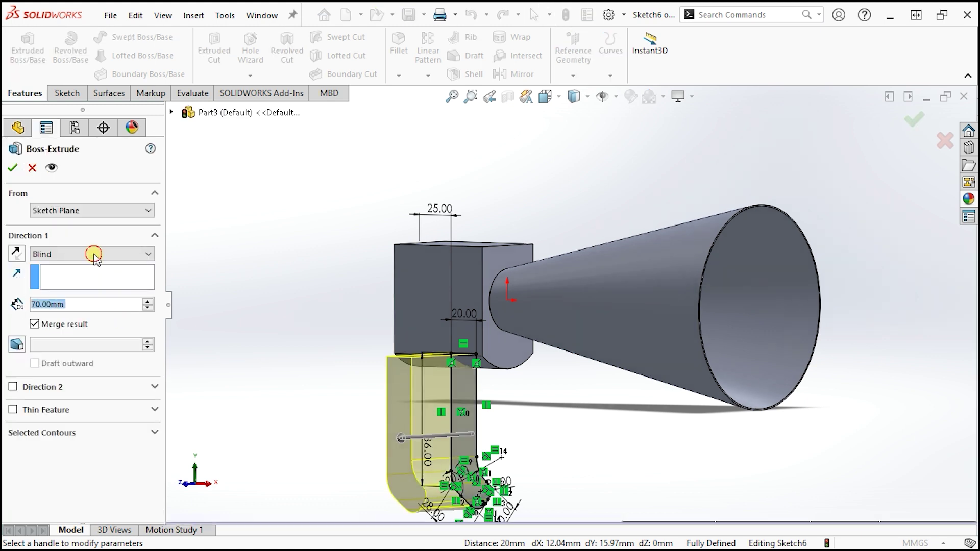
left_click(93, 254)
left_click(46, 322)
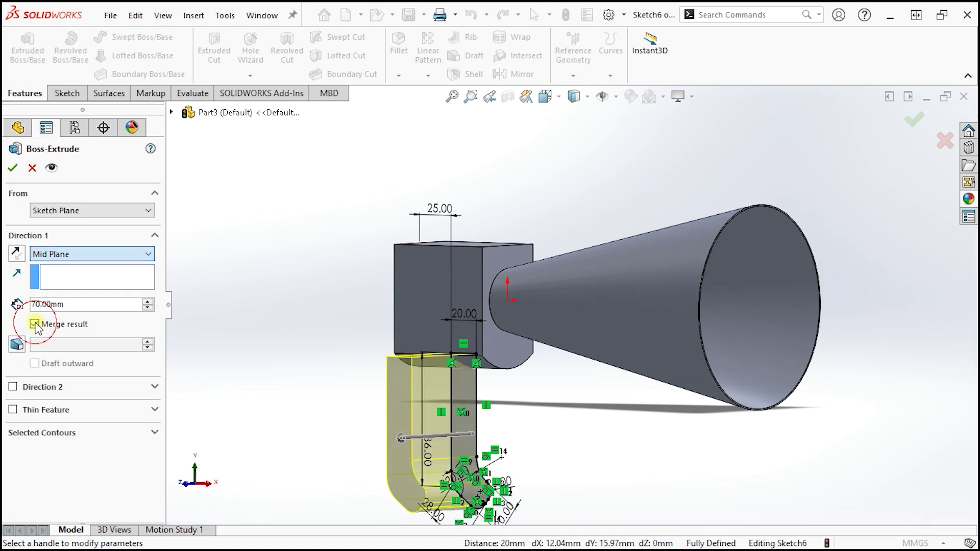
scroll(438, 431, "down", 3)
left_click(148, 309)
left_click(148, 309)
left_click(148, 309)
left_click(147, 309)
left_click(147, 309)
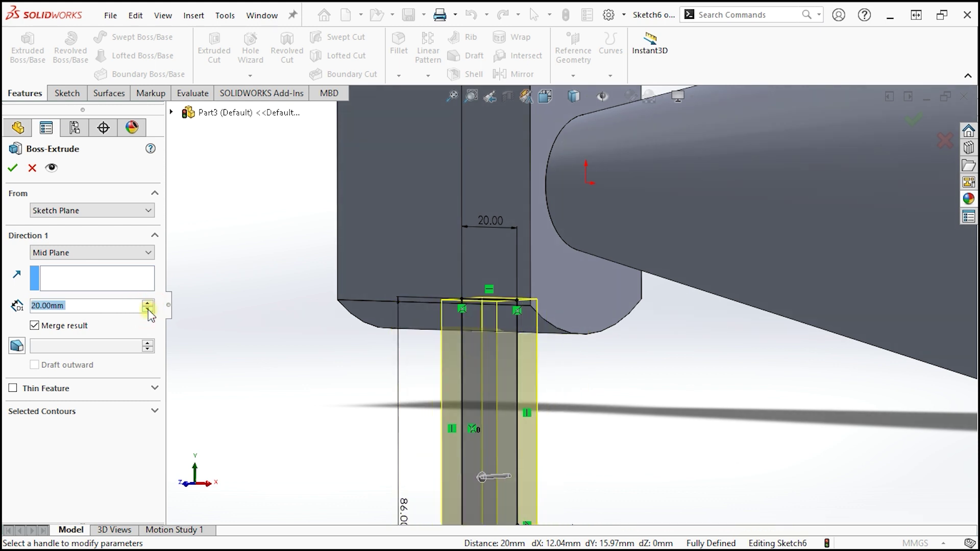
middle_click_drag(540, 393, 488, 384)
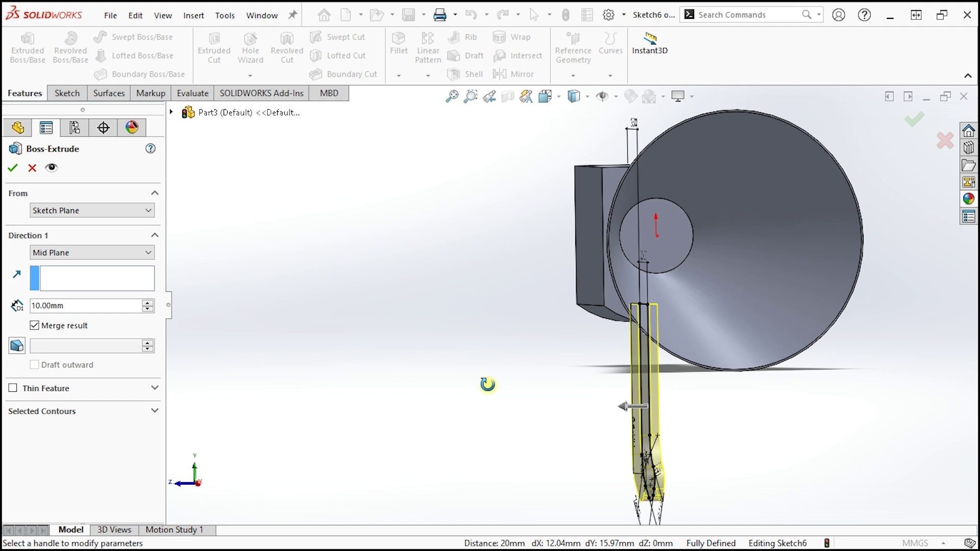
double_click(56, 305)
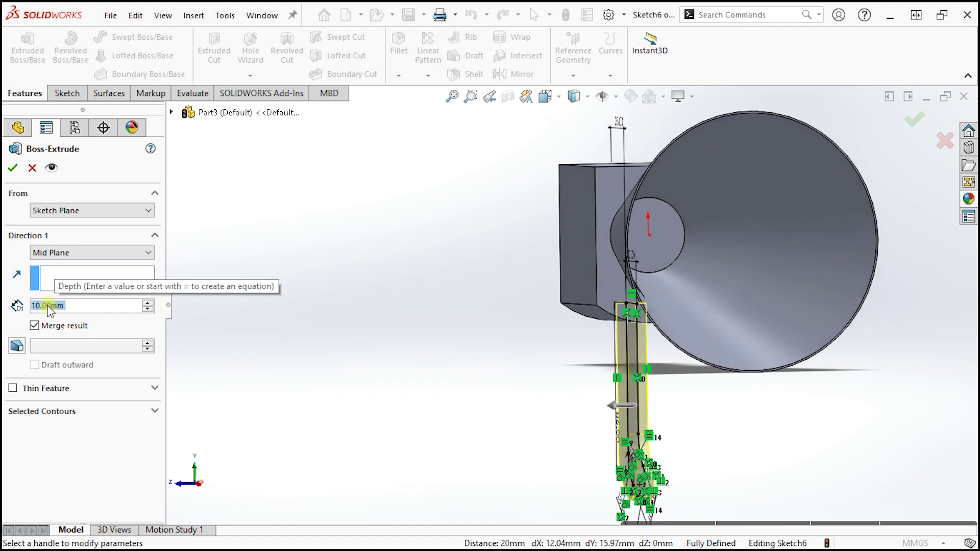
type("15")
key("Return")
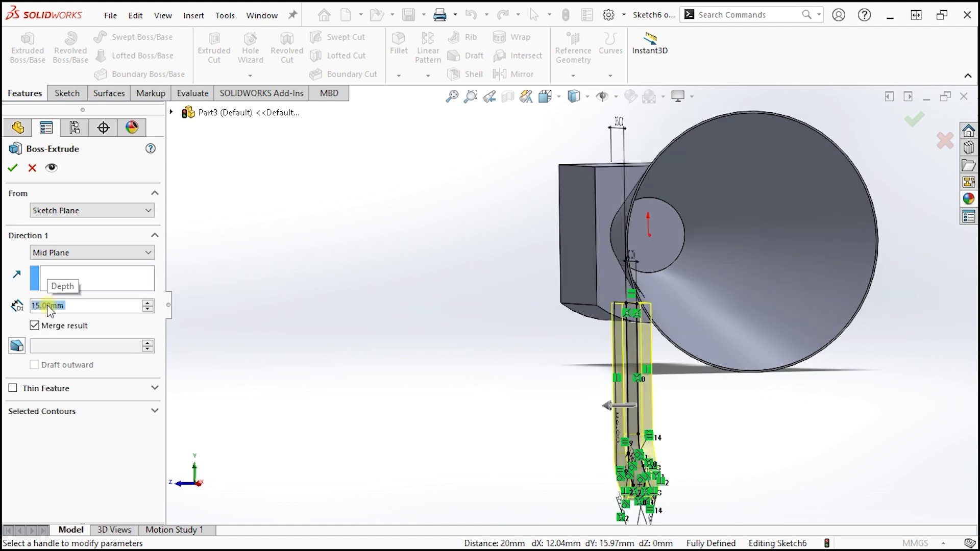
left_click(12, 169)
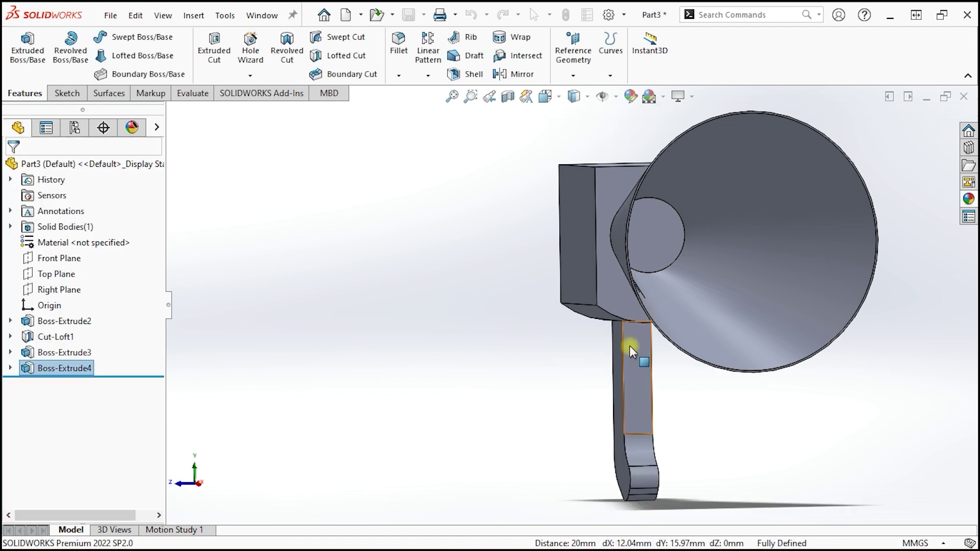
Step: Fillet the handle's front and opposite side faces with a 7 mm radius
scroll(617, 378, "up", 2)
middle_click_drag(628, 390, 682, 379)
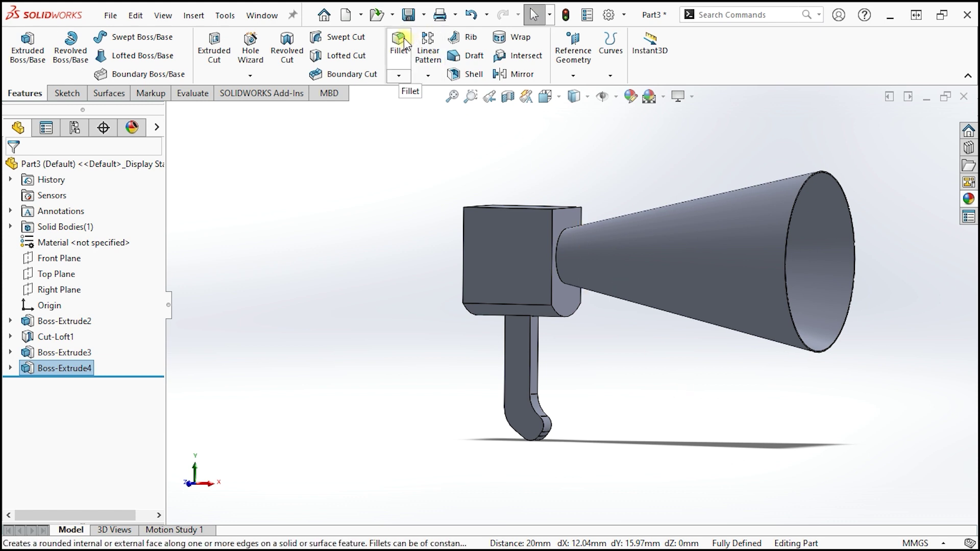
scroll(516, 369, "down", 3)
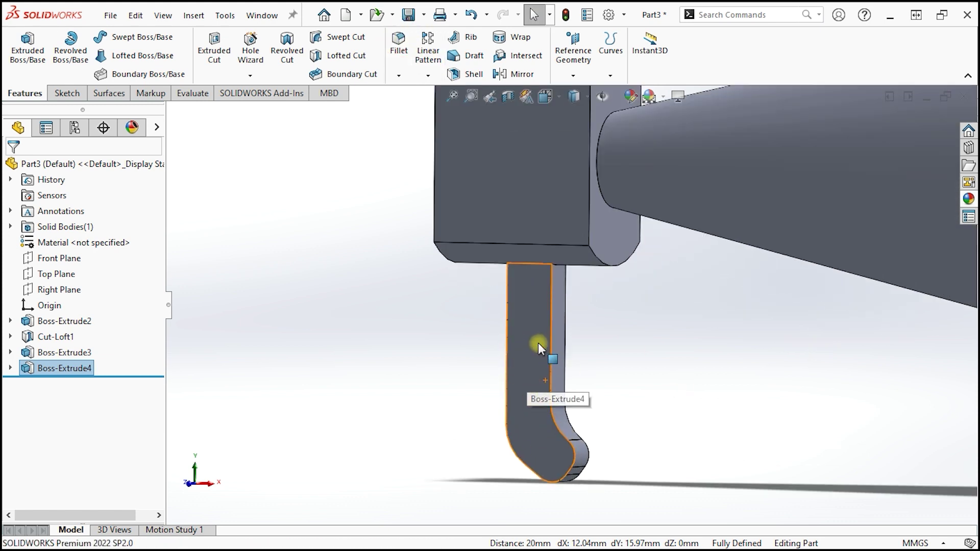
left_click(398, 45)
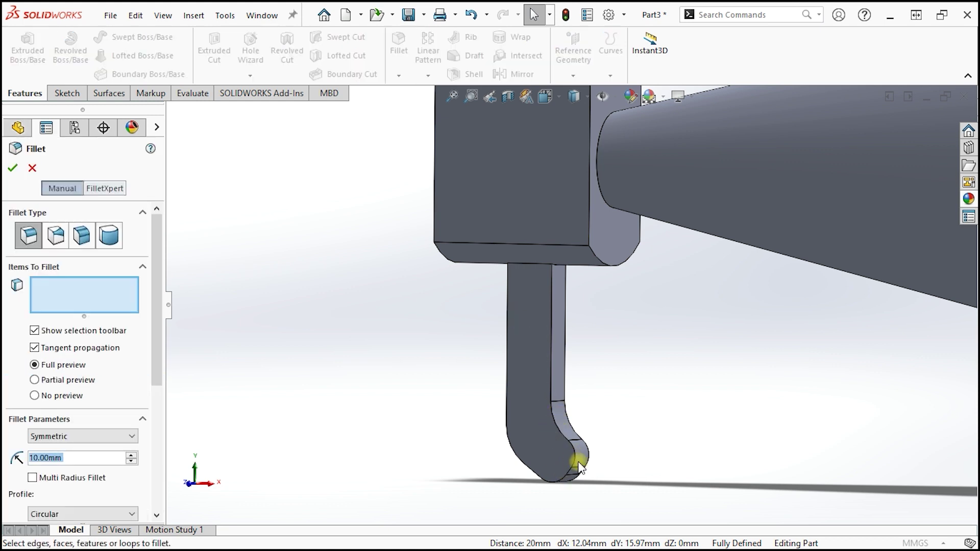
left_click(540, 433)
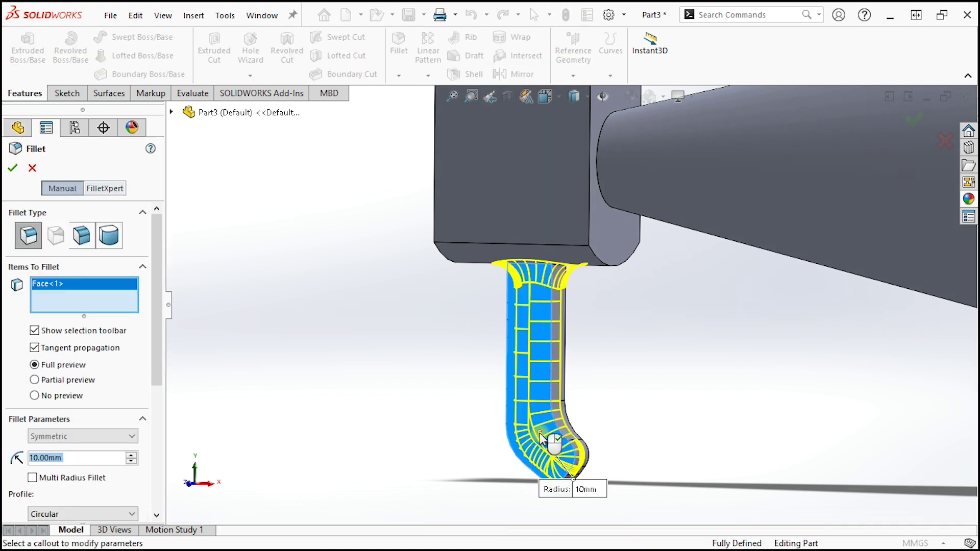
middle_click_drag(472, 337, 562, 379)
left_click(595, 383)
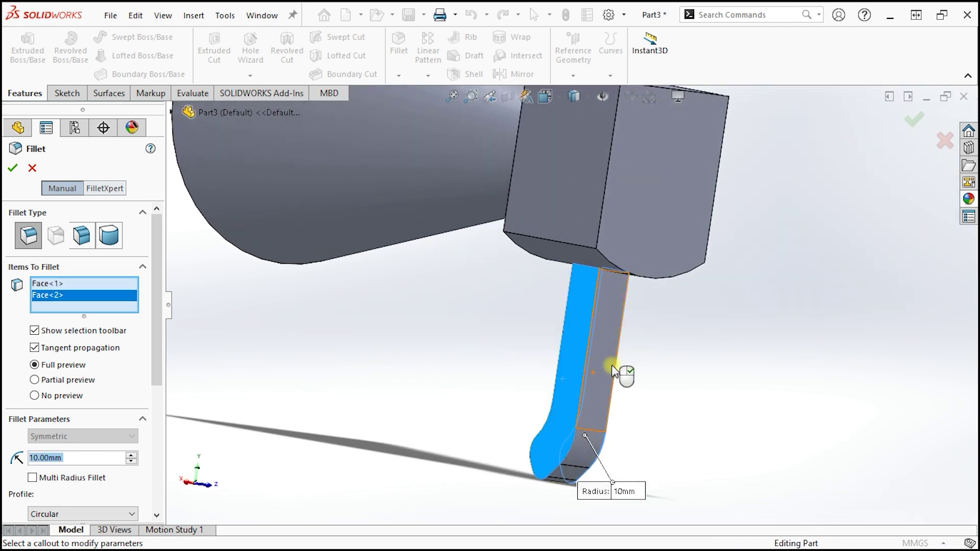
left_click(104, 458)
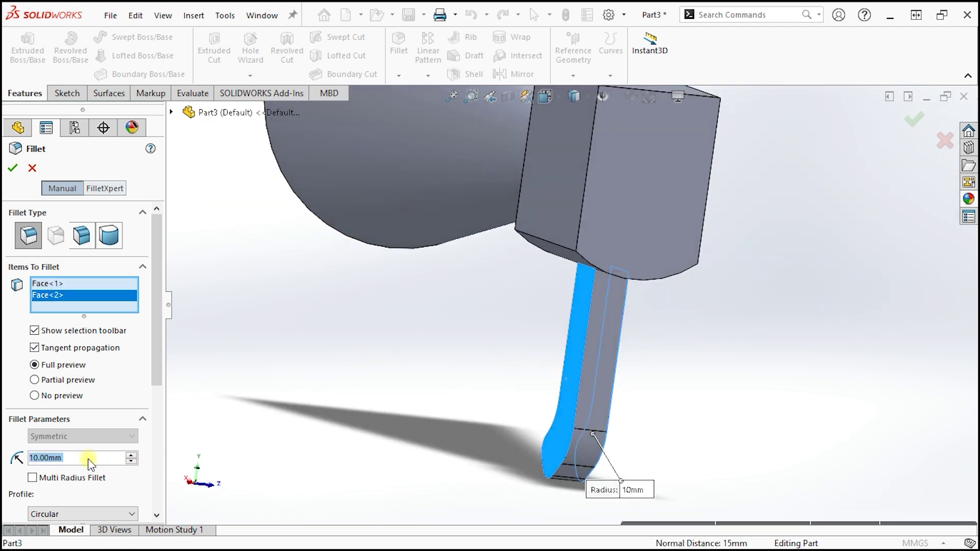
double_click(87, 459)
type("7")
key("Return")
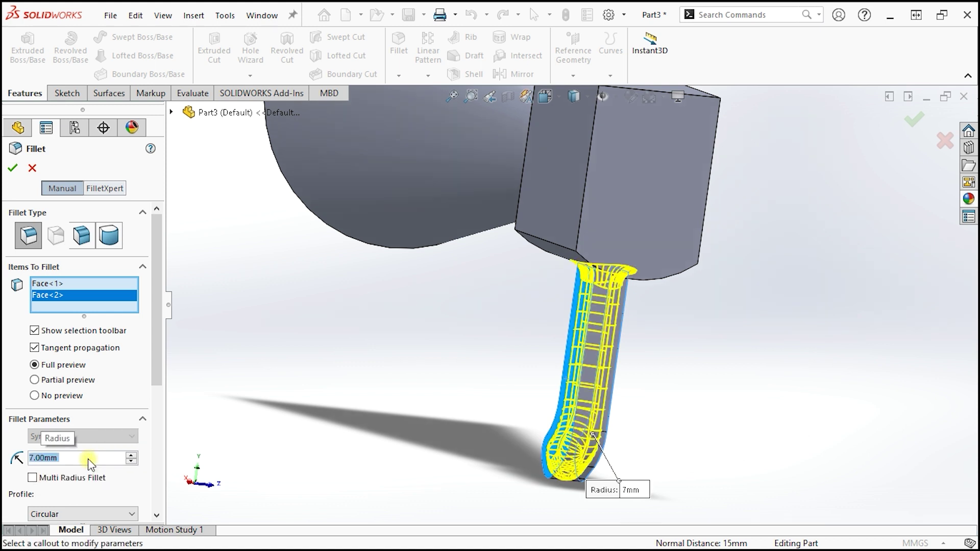
left_click(916, 130)
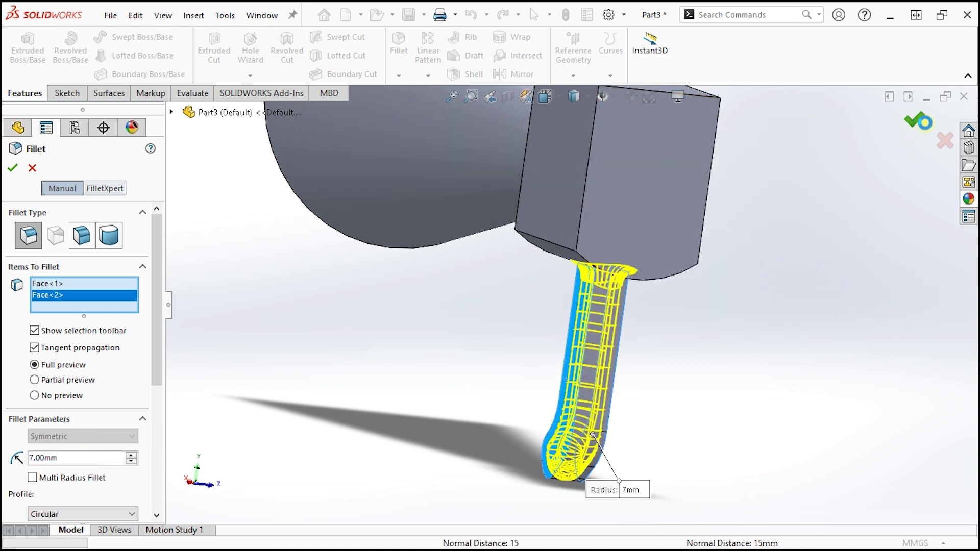
Step: Orbit the filleted part around to face the block's back
scroll(664, 276, "up", 5)
mouse_move(563, 246)
middle_mouse_down()
mouse_move(641, 241)
mouse_move(689, 281)
middle_mouse_up()
middle_click_drag(653, 261, 644, 266)
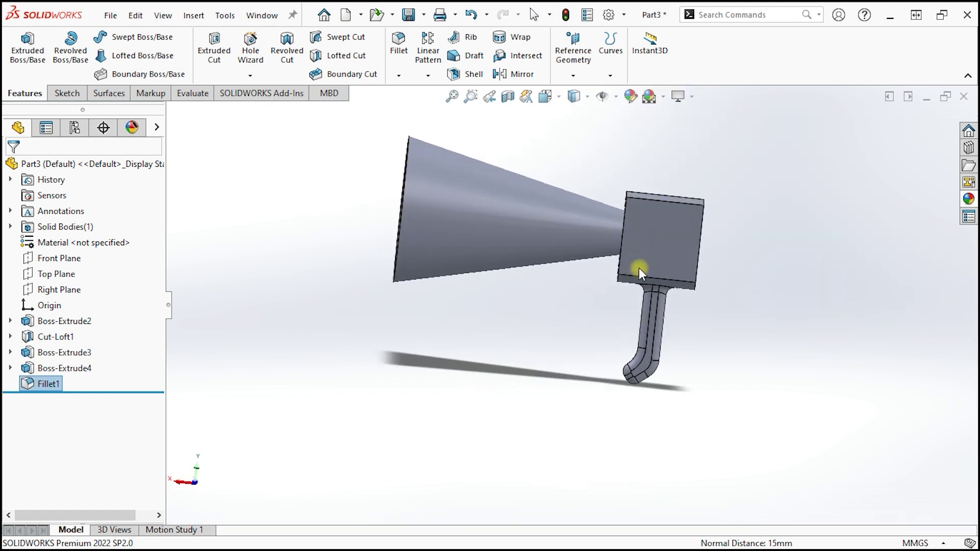
mouse_move(666, 262)
middle_mouse_down()
mouse_move(637, 245)
mouse_move(827, 286)
mouse_move(908, 256)
mouse_move(963, 306)
middle_mouse_up()
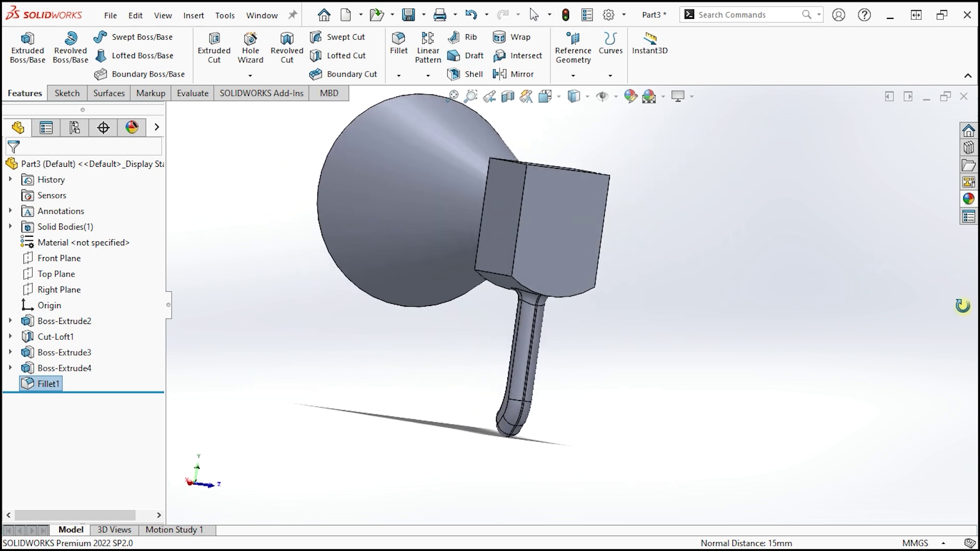
Step: Sketch a circle centred on the origin on the block's back face
left_click(572, 222)
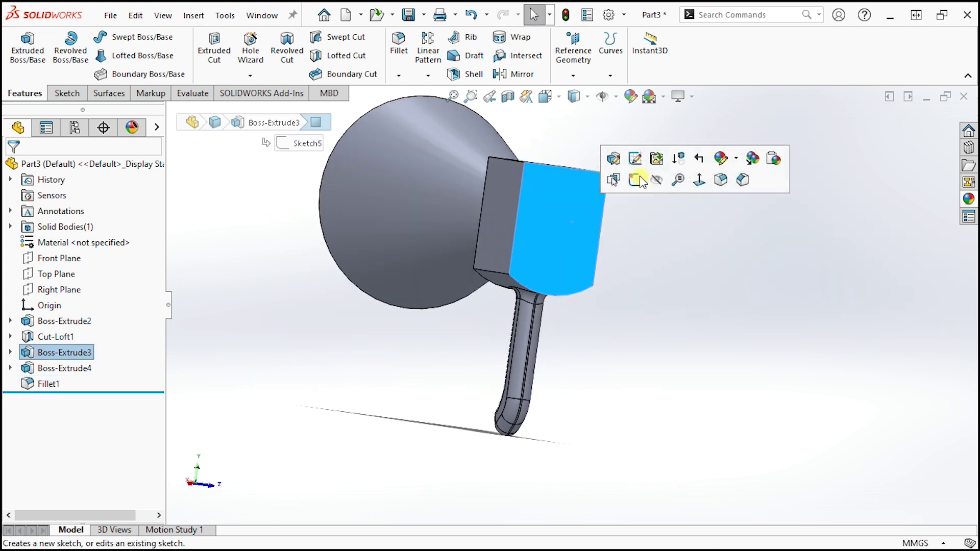
left_click(634, 178)
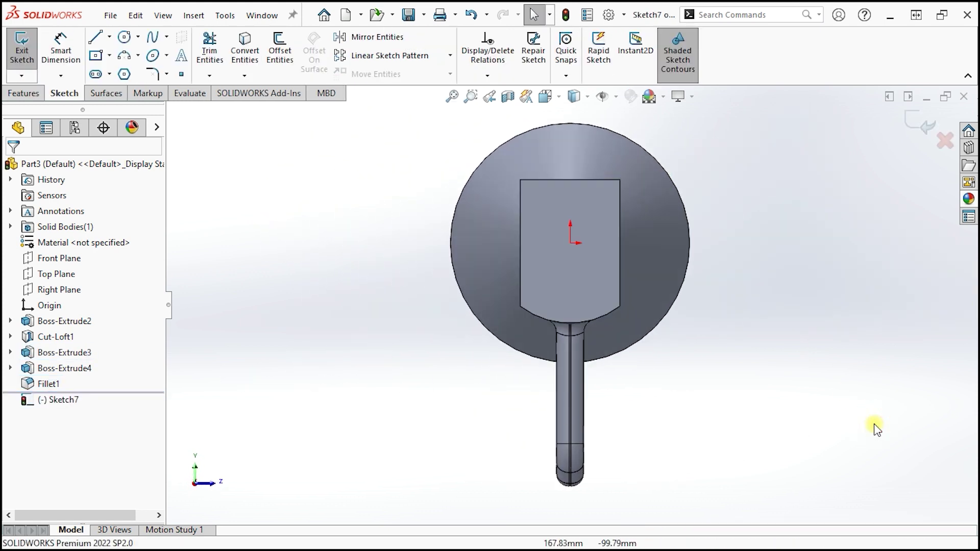
left_click(125, 37)
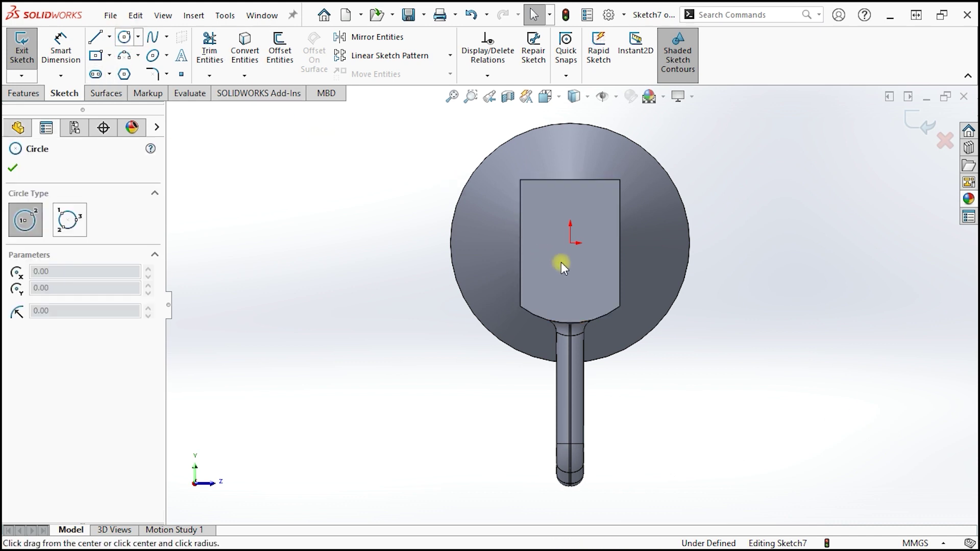
left_click(570, 242)
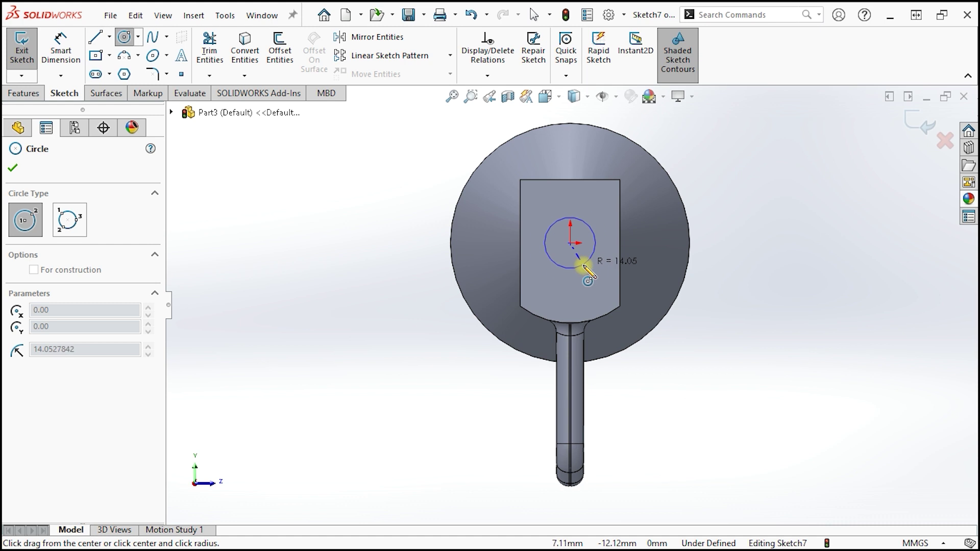
left_click(585, 278)
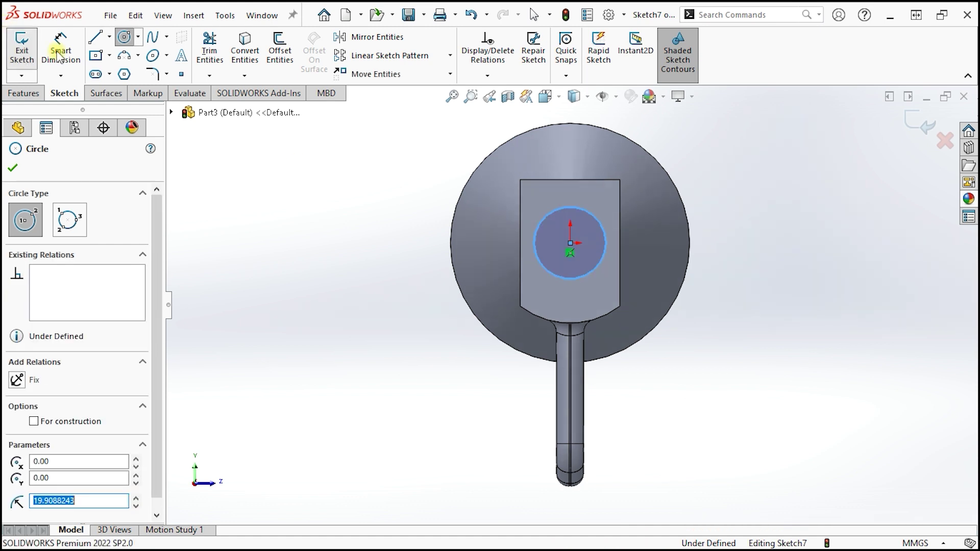
key("d")
Step: Dimension the circle's diameter to 40 mm and exit Sketch7
left_click(535, 242)
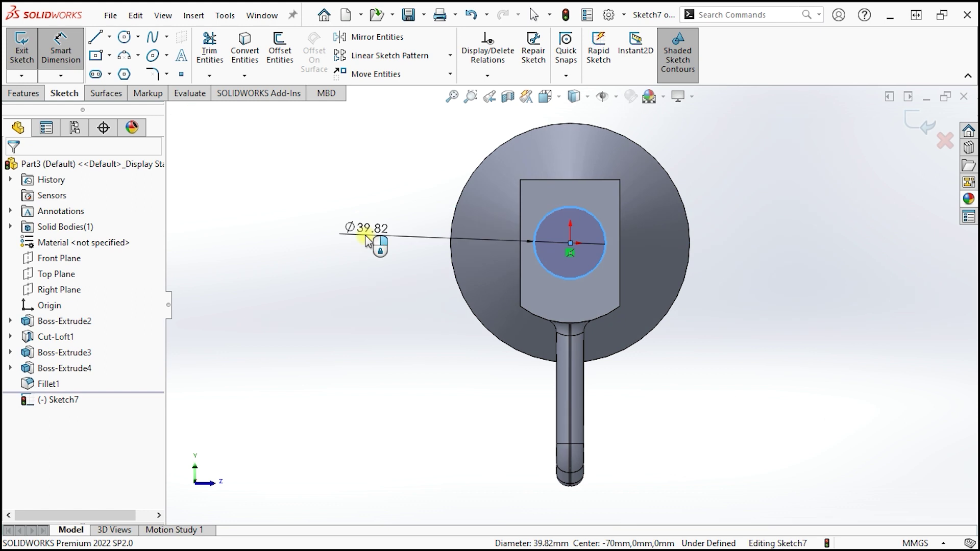
left_click(367, 240)
type("40")
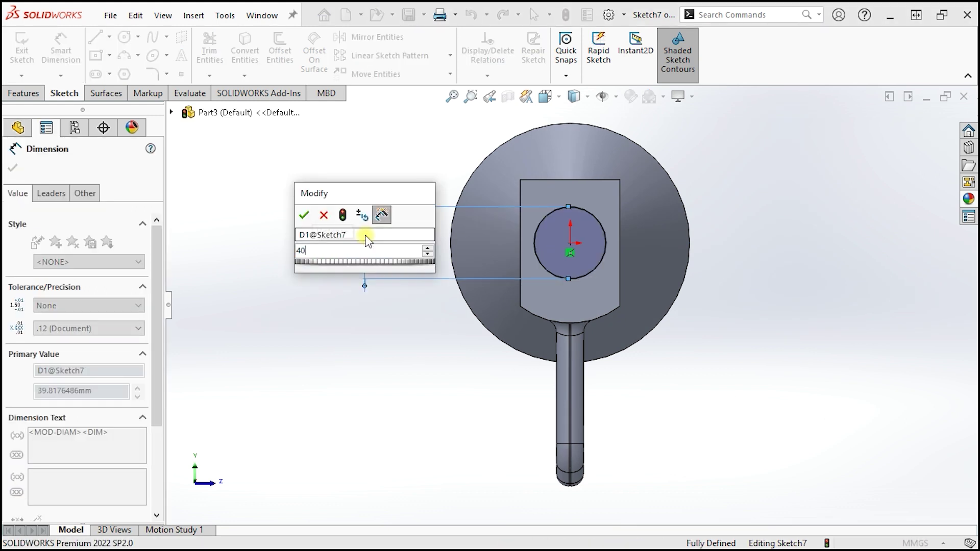
key("Return")
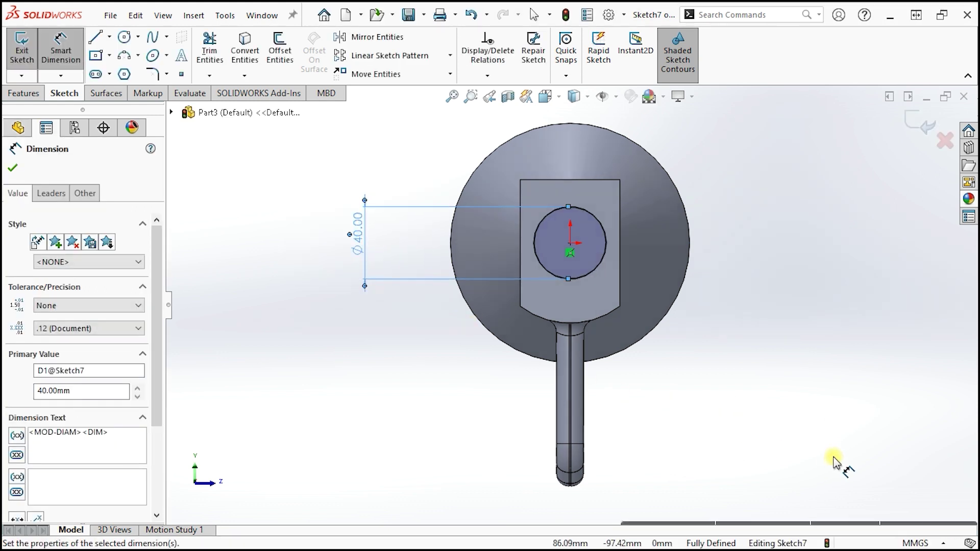
left_click(734, 347)
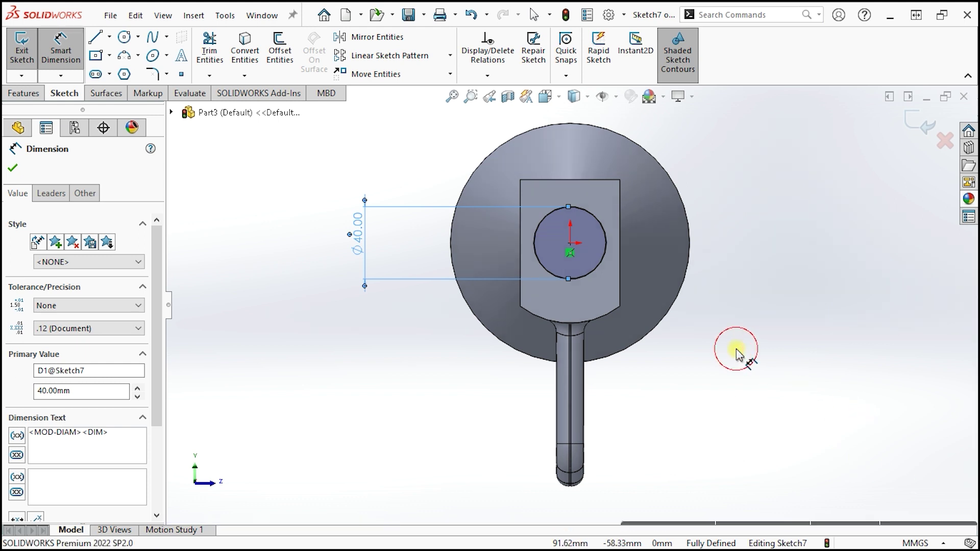
left_click(915, 125)
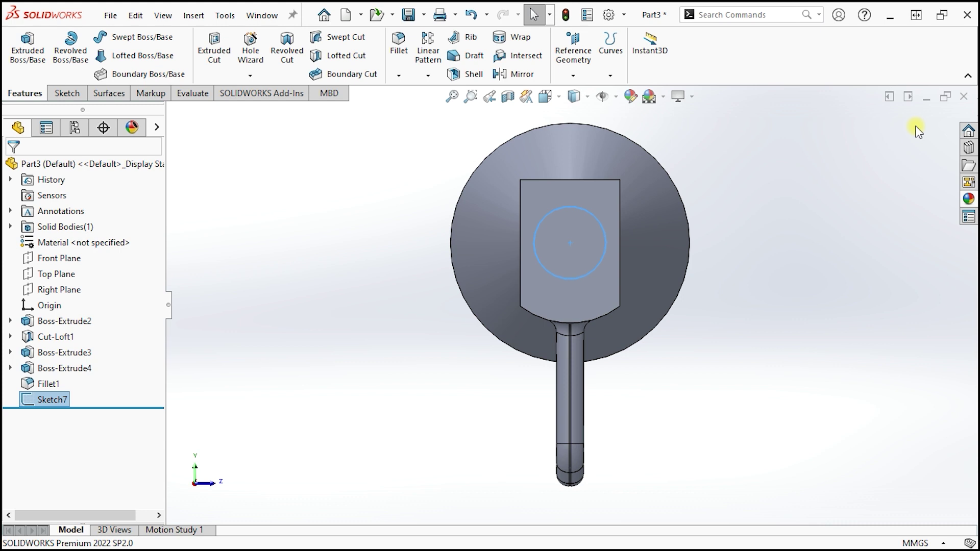
mouse_move(685, 335)
middle_mouse_down()
mouse_move(541, 312)
mouse_move(551, 315)
middle_mouse_up()
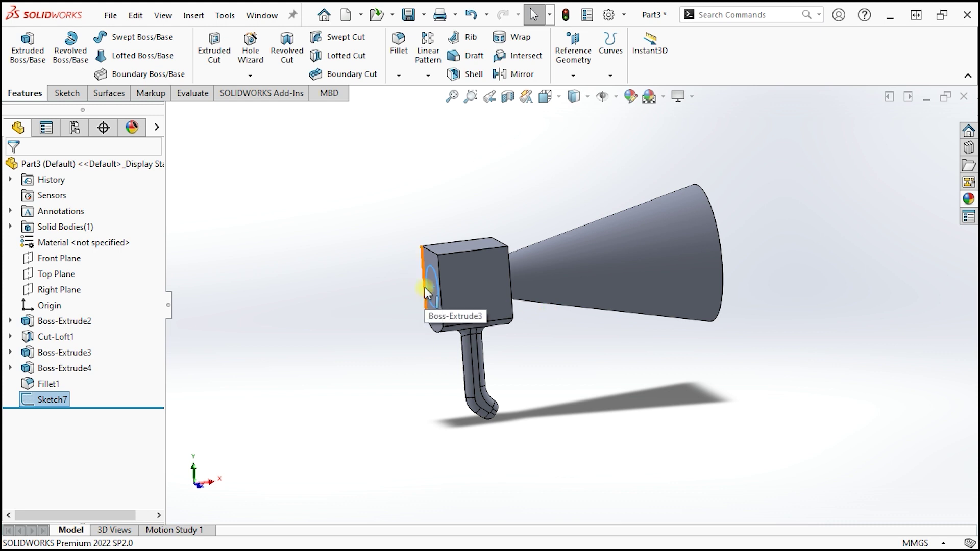
Step: Create Plane2 offset 50 mm from the block's back face
left_click(573, 51)
left_click(591, 95)
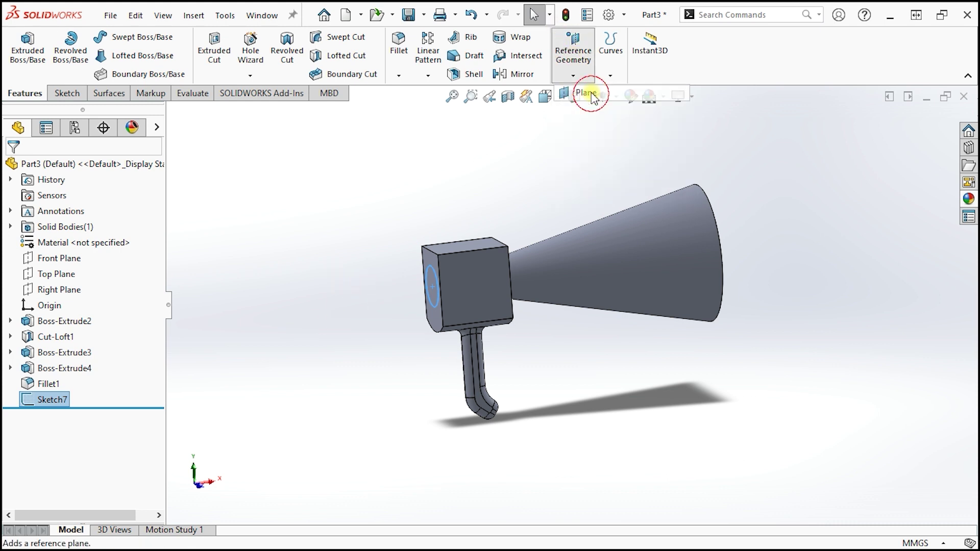
left_click(436, 327)
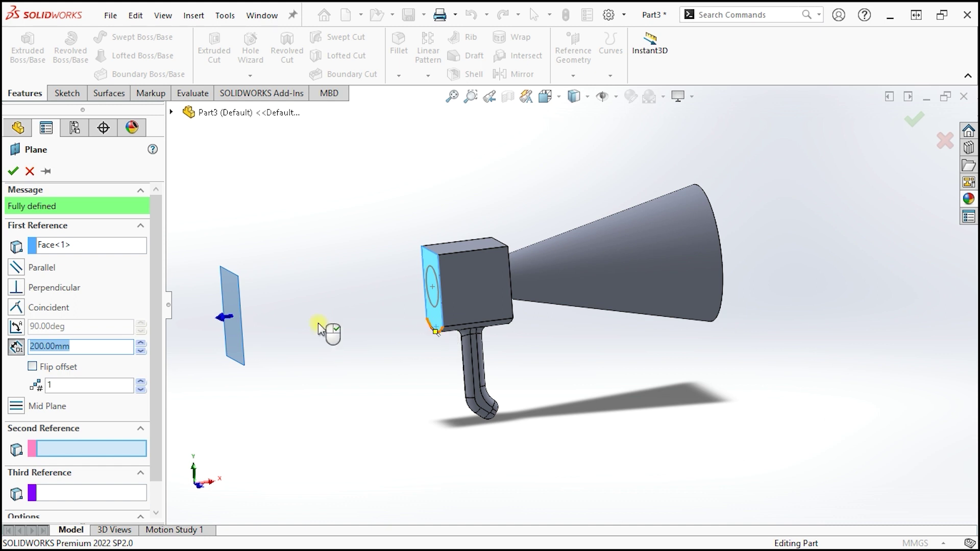
left_click(141, 351)
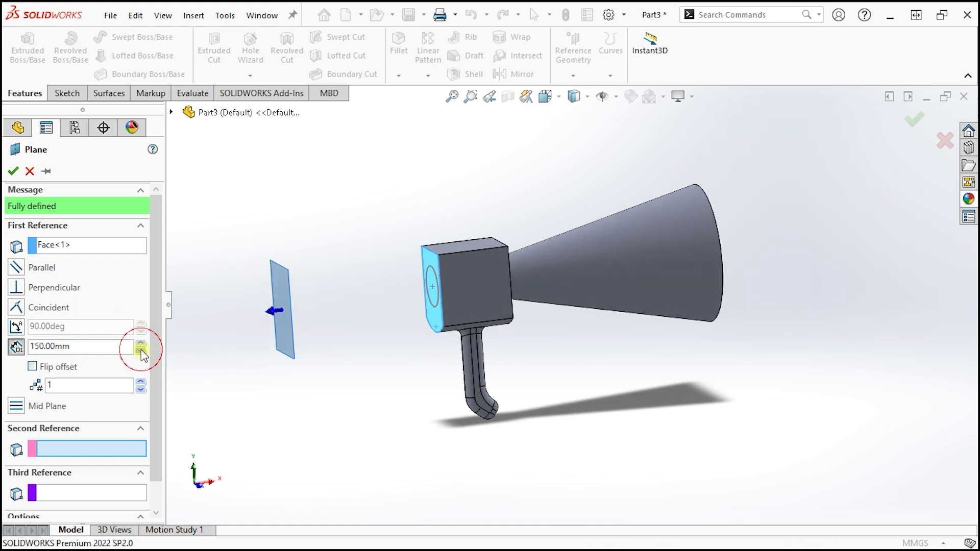
left_click(141, 351)
left_click(140, 350)
left_click(141, 351)
left_click(140, 350)
left_click(141, 351)
mouse_move(727, 519)
middle_mouse_down()
mouse_move(700, 431)
mouse_move(711, 471)
middle_mouse_up()
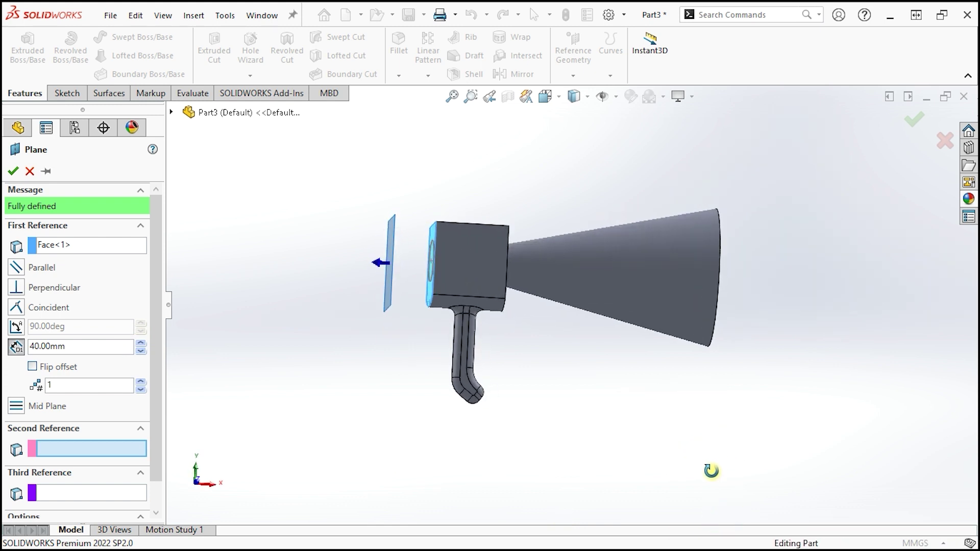
left_click(141, 344)
middle_click_drag(461, 244, 444, 263)
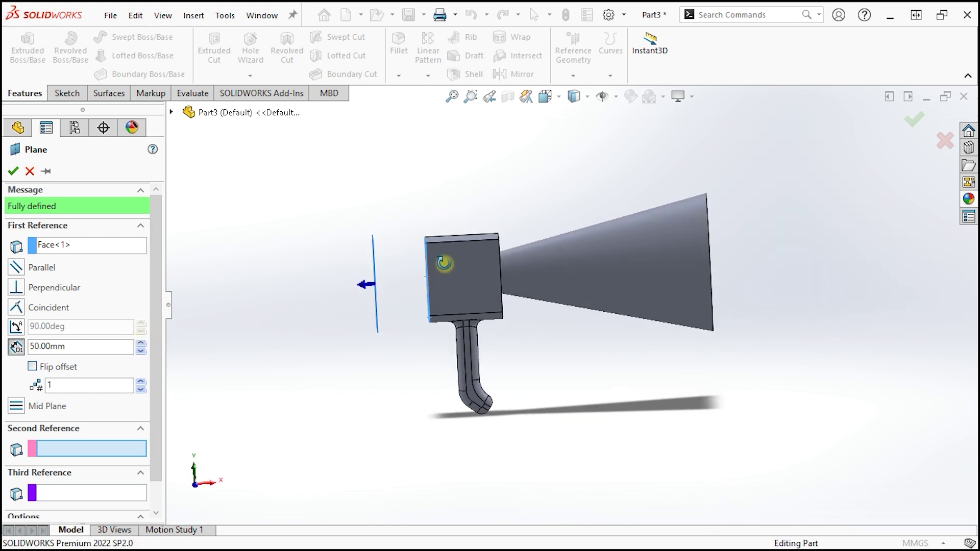
left_click(13, 171)
Step: Start a new sketch on Plane2
middle_click_drag(394, 319, 429, 291)
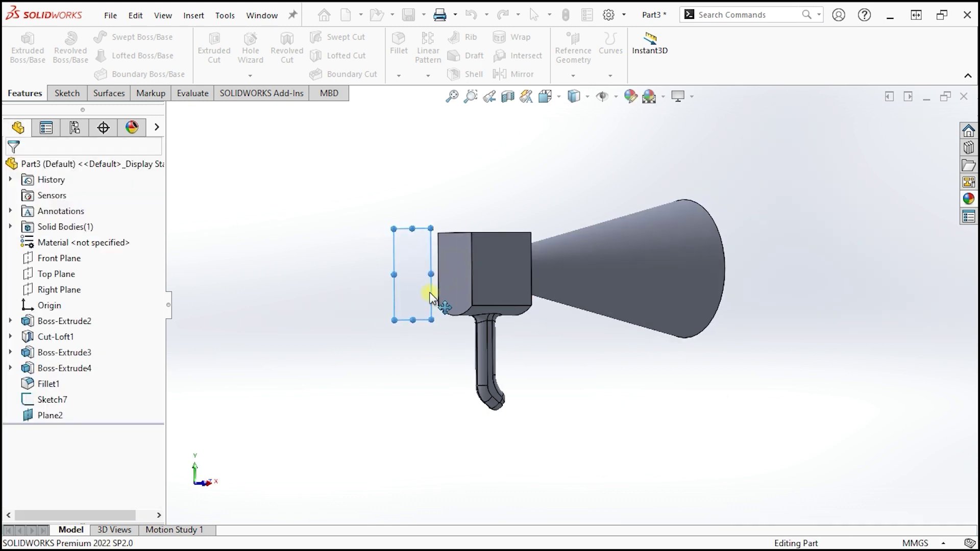
left_click(430, 291)
left_click(480, 245)
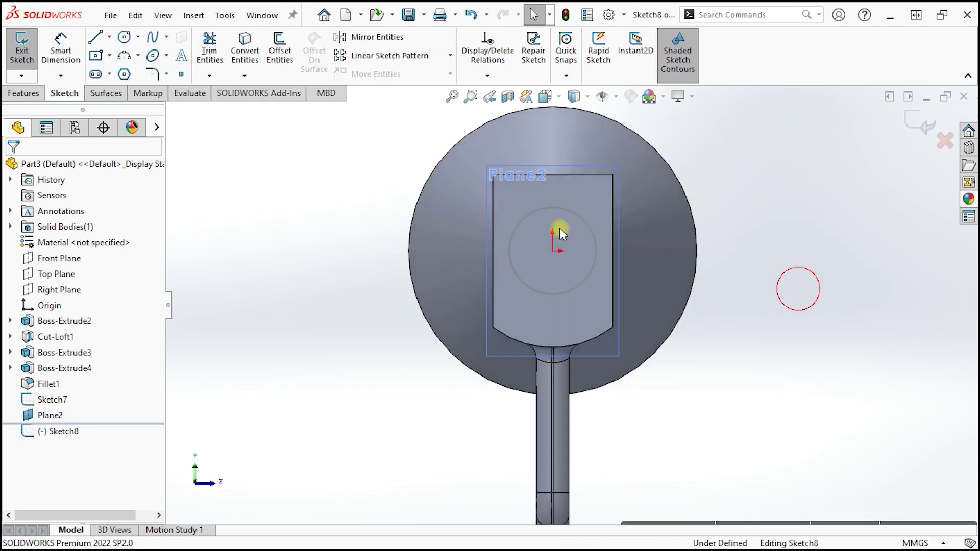
Step: Draw two overlapping circles on Plane2, one above the other
left_click(124, 39)
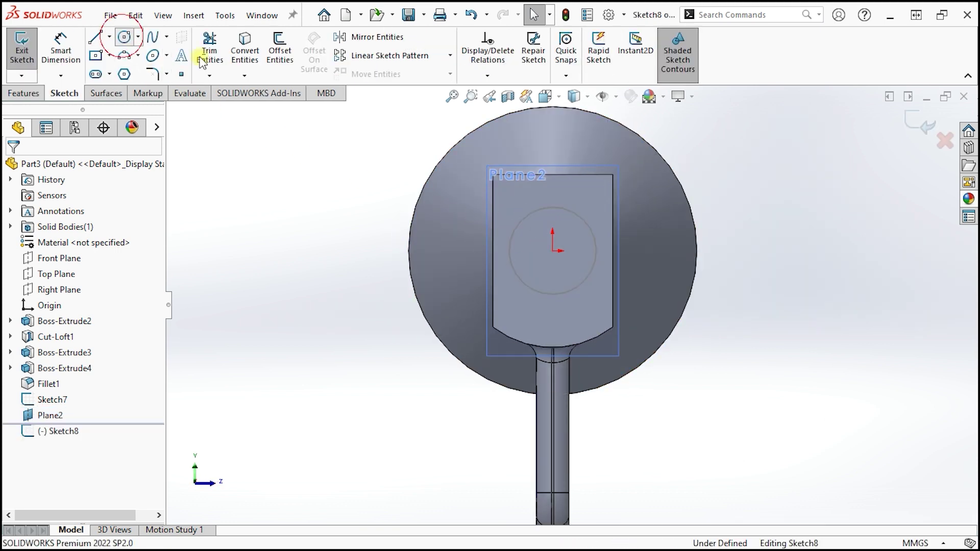
left_click(553, 207)
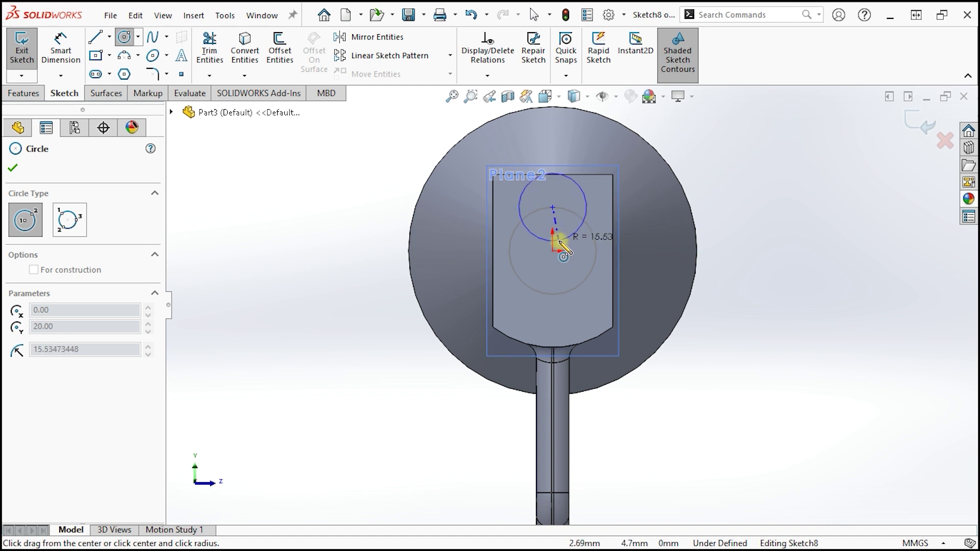
key("Escape")
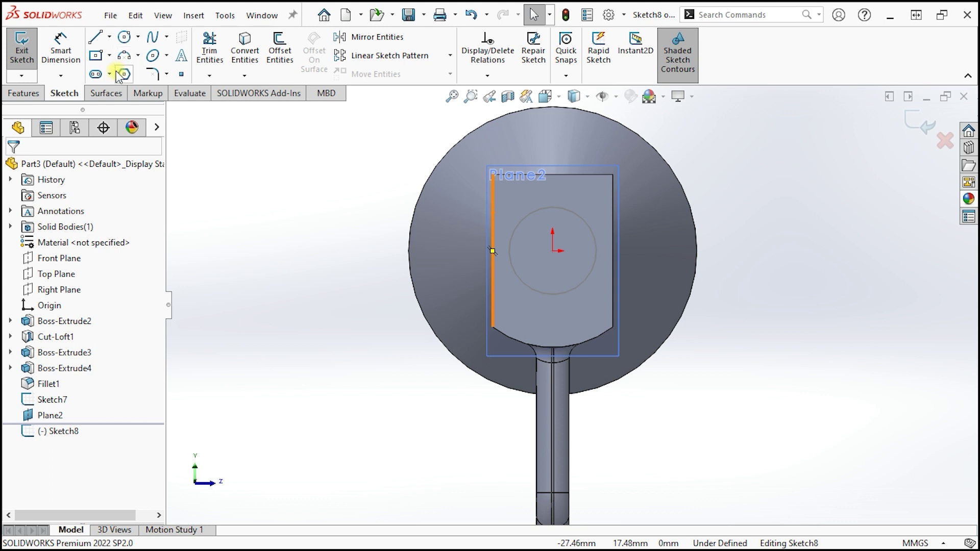
left_click(124, 37)
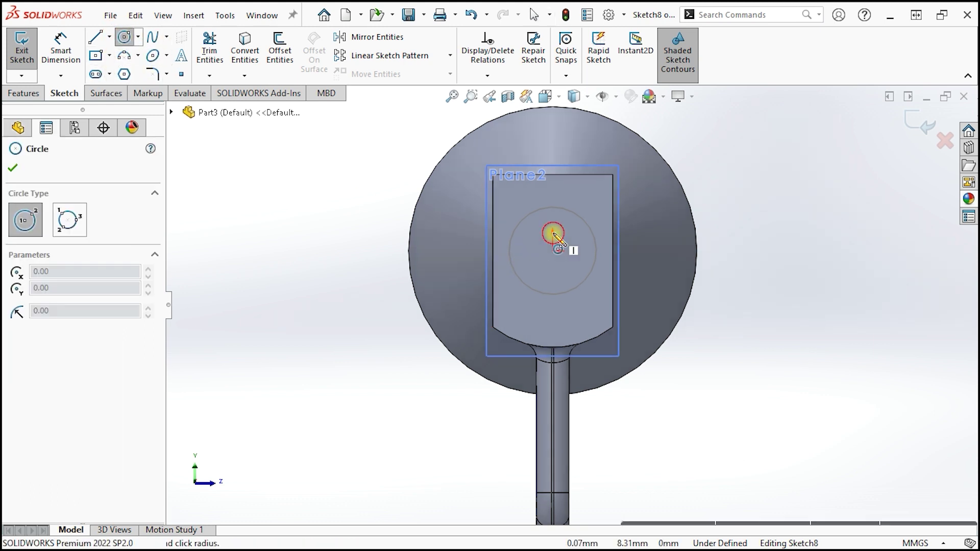
left_click(553, 233)
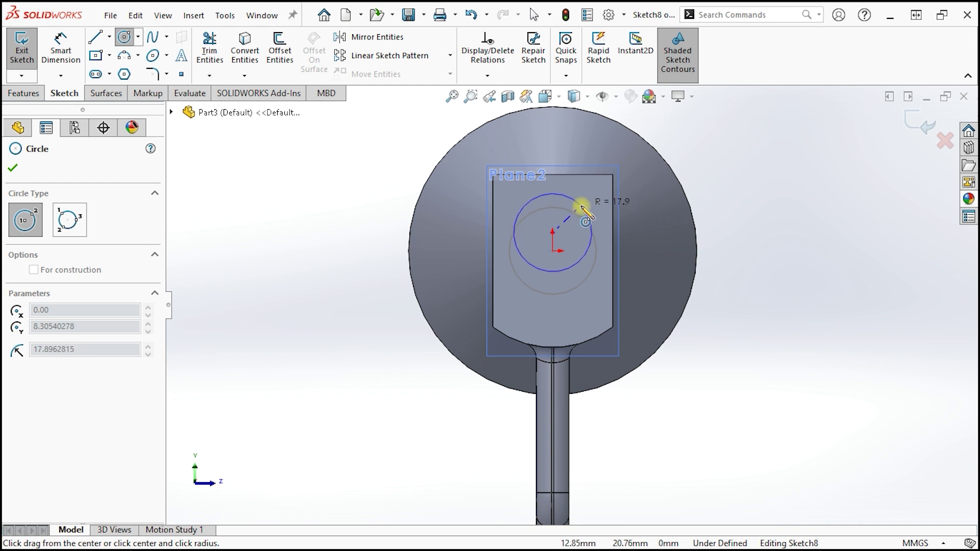
left_click(585, 203)
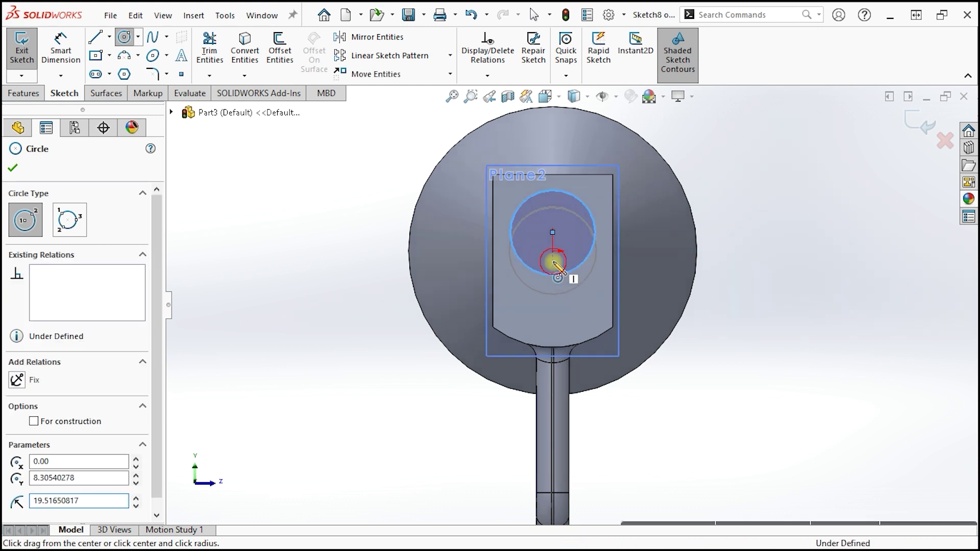
left_click(553, 261)
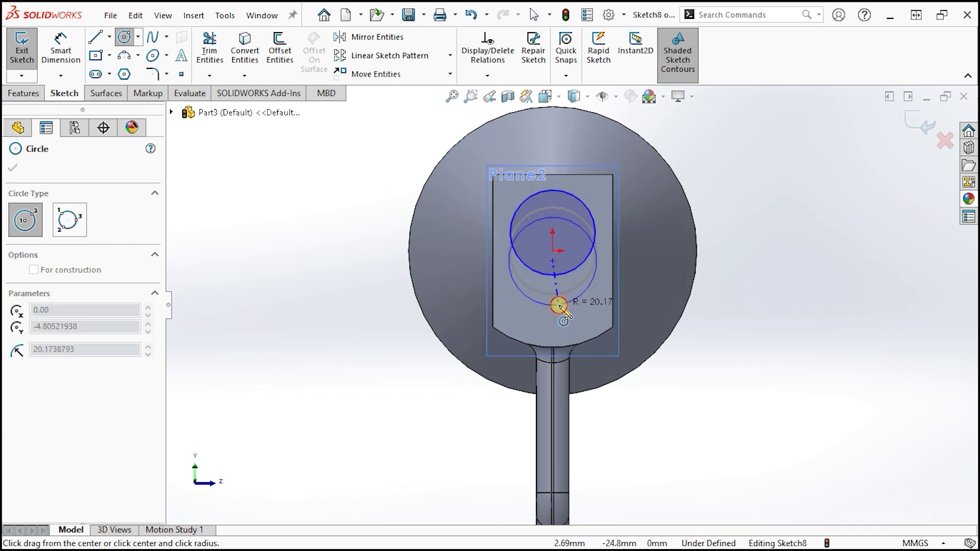
left_click(560, 305)
key("Escape")
scroll(593, 225, "down", 3)
Step: Constrain the upper and lower circles with an Equal relation
left_click(593, 225)
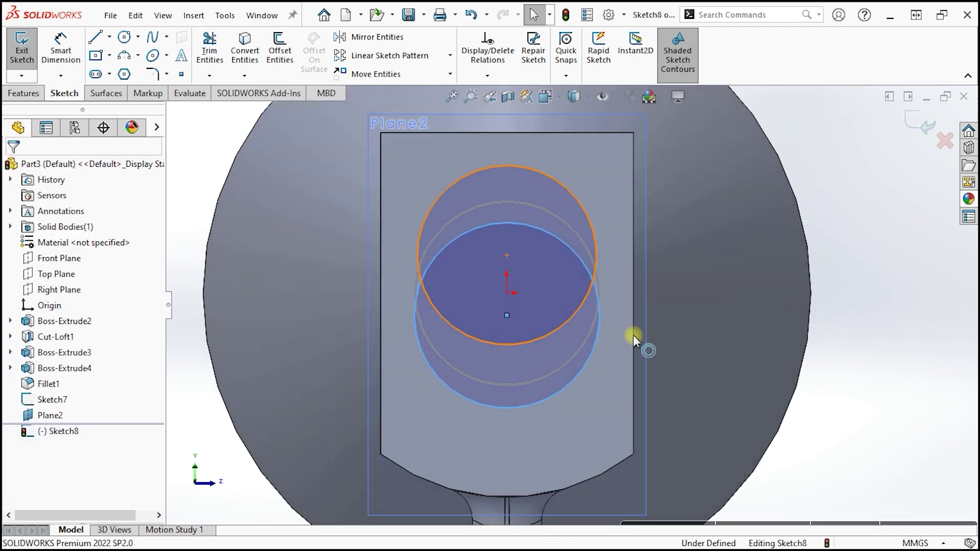
left_click(586, 368, "ctrl")
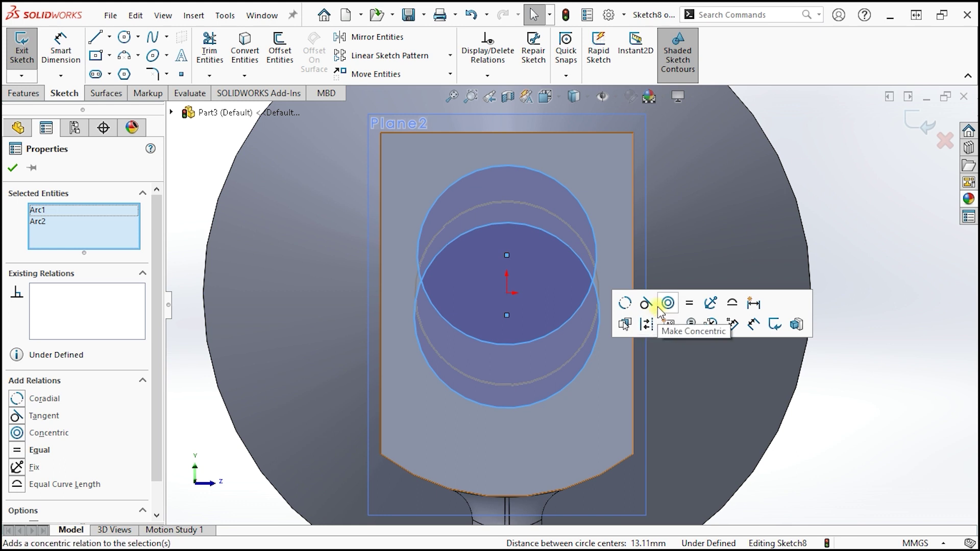
left_click(689, 303)
key("Escape")
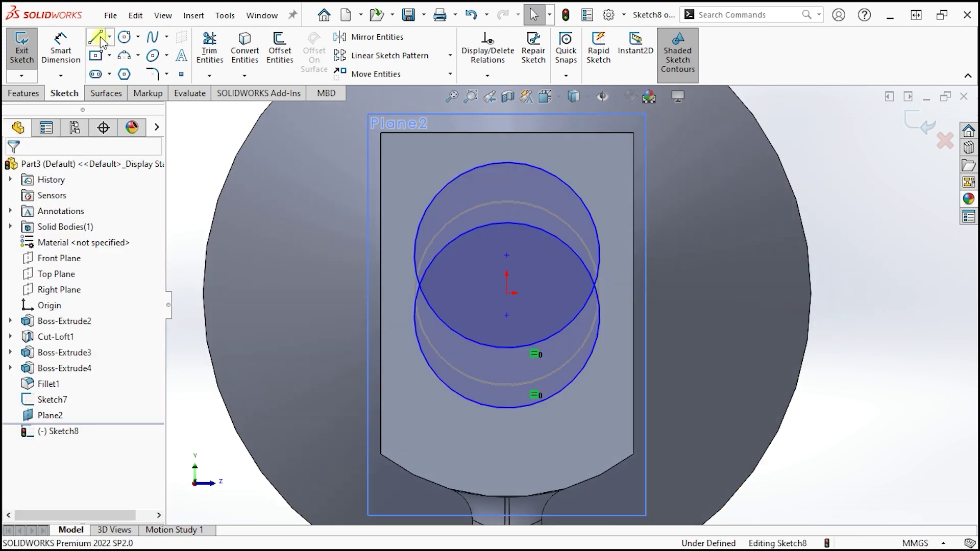
left_click(110, 38)
left_click(134, 71)
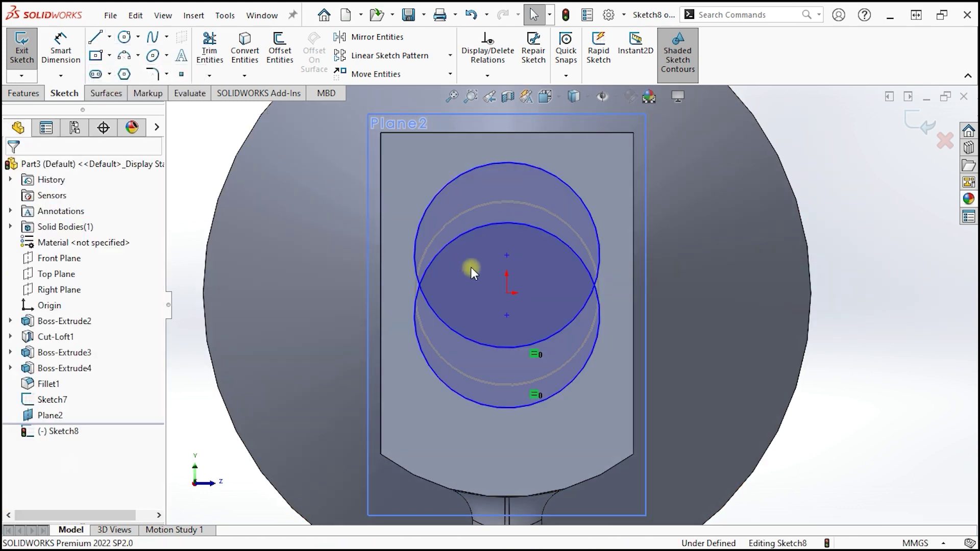
Step: Add a vertical centerline between the circle centres, with its midpoint on the origin
left_click(507, 255)
left_click(507, 315)
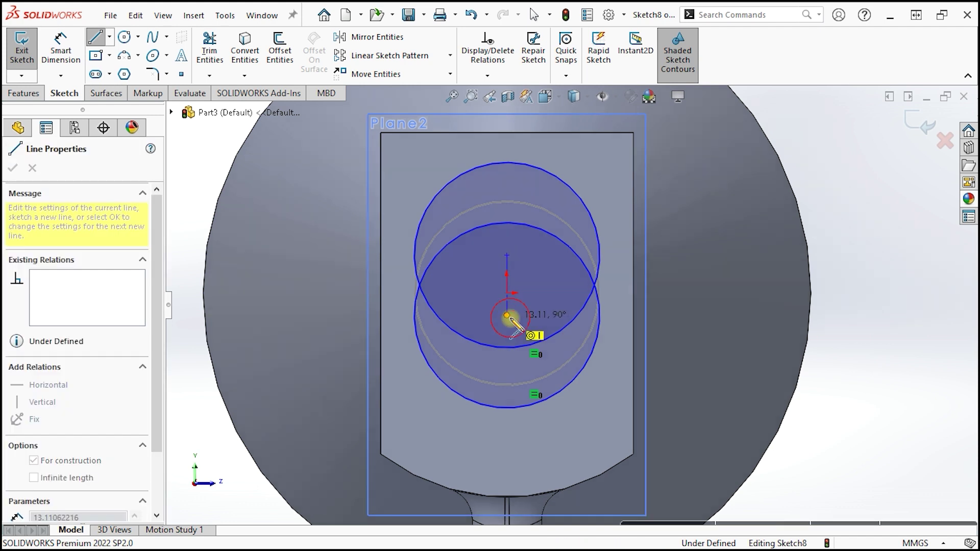
key("Escape")
key("Escape")
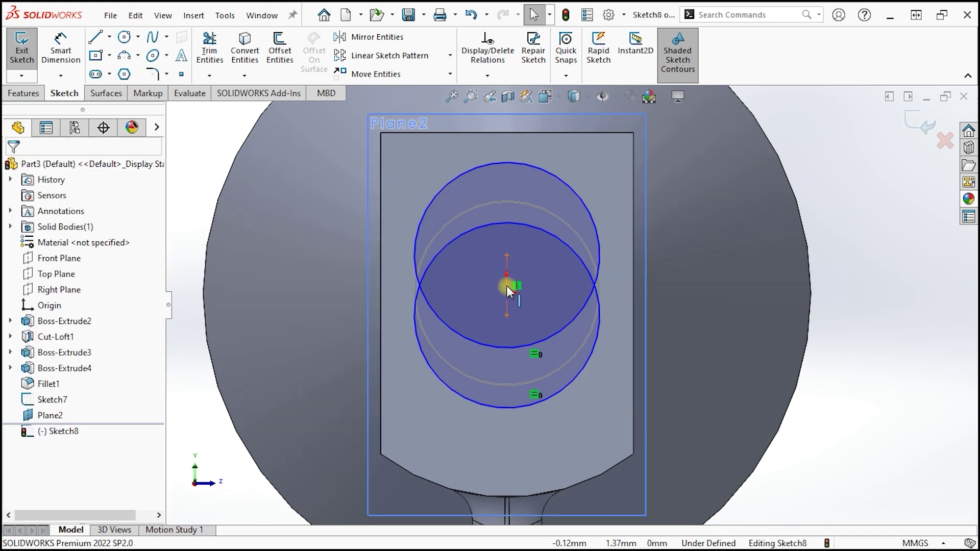
scroll(507, 283, "down", 3)
scroll(512, 290, "down", 1)
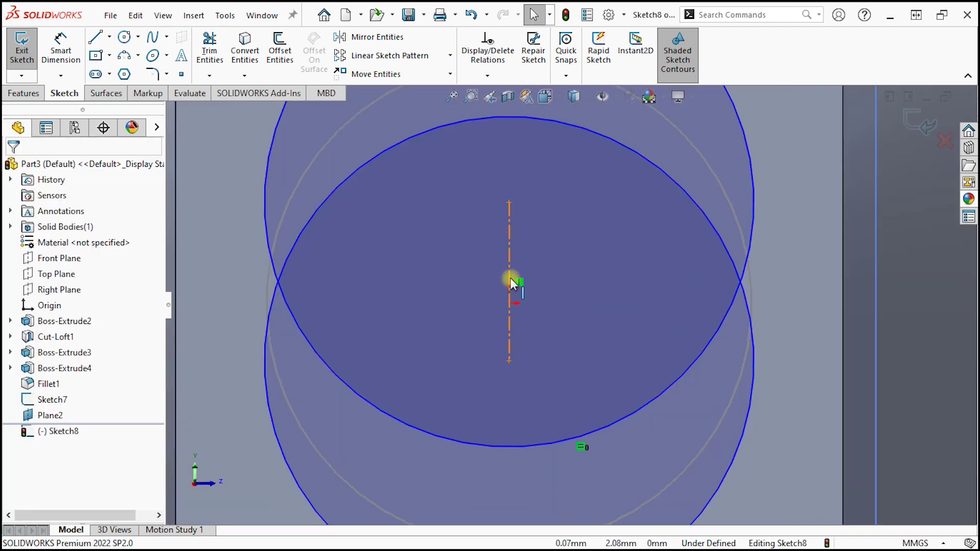
left_click(509, 299)
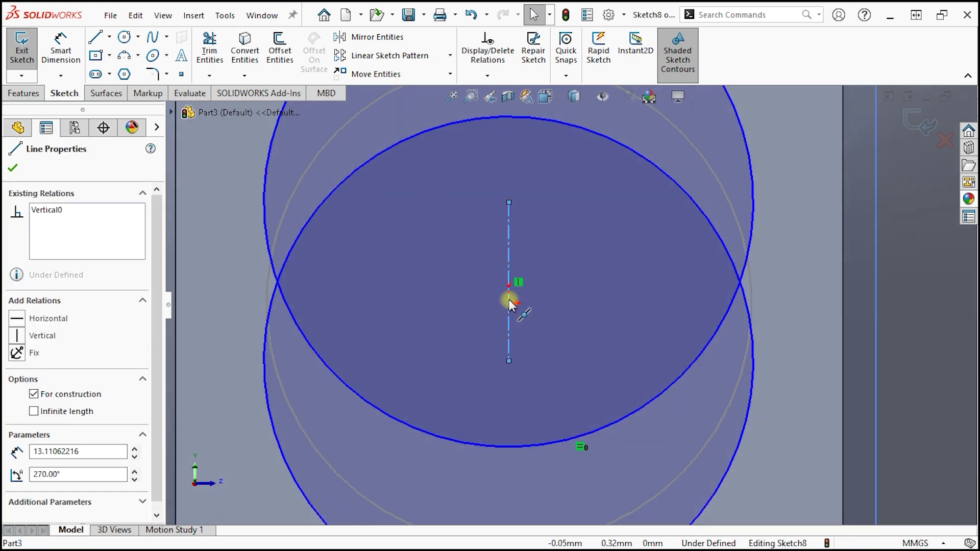
left_click_drag(510, 305, 539, 302)
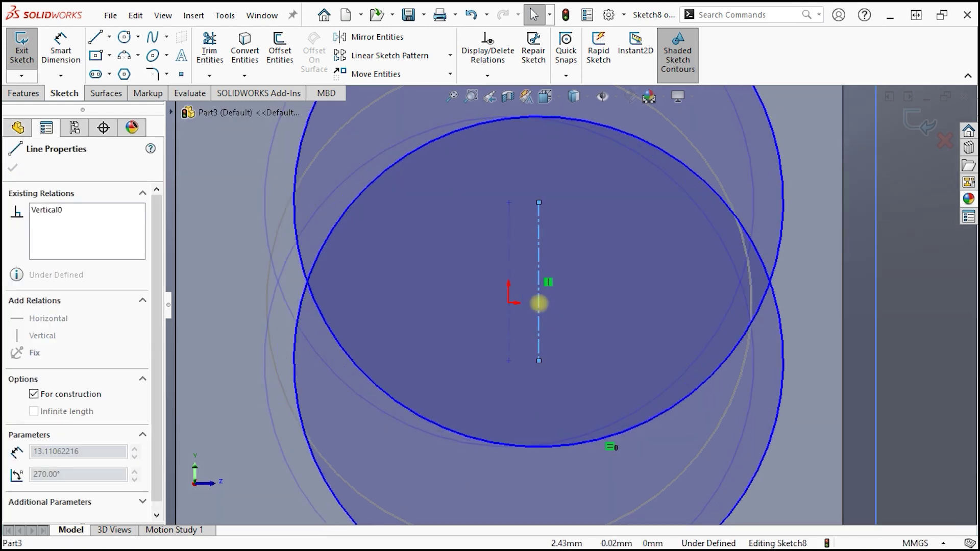
mouse_move(540, 285)
left_mouse_down()
mouse_move(523, 302)
mouse_move(539, 280)
left_mouse_up()
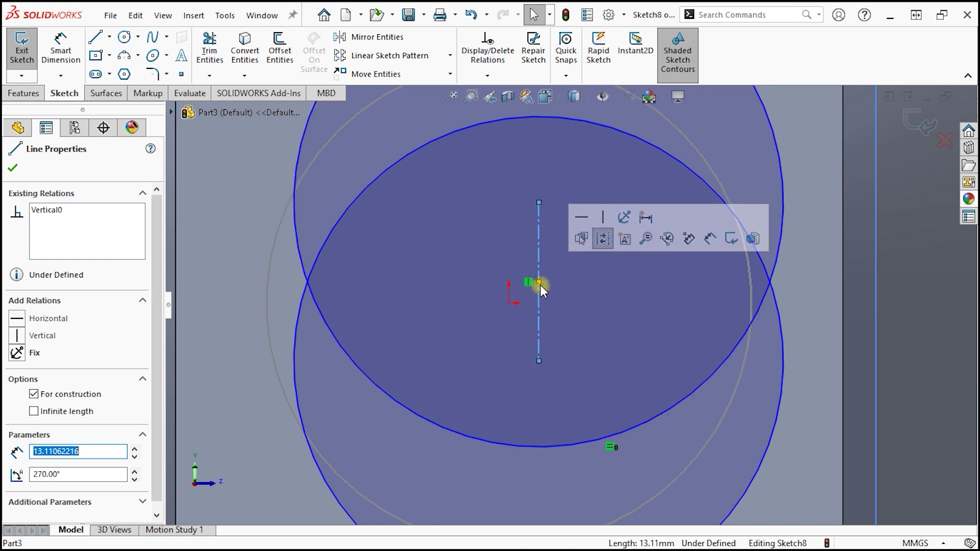
left_click(509, 302)
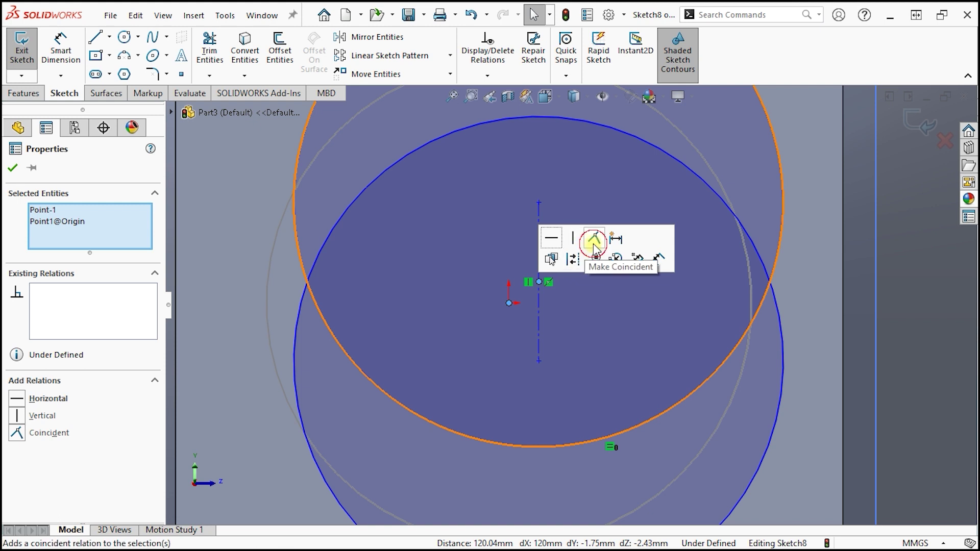
left_click(593, 243)
scroll(553, 329, "up", 1)
scroll(612, 337, "up", 2)
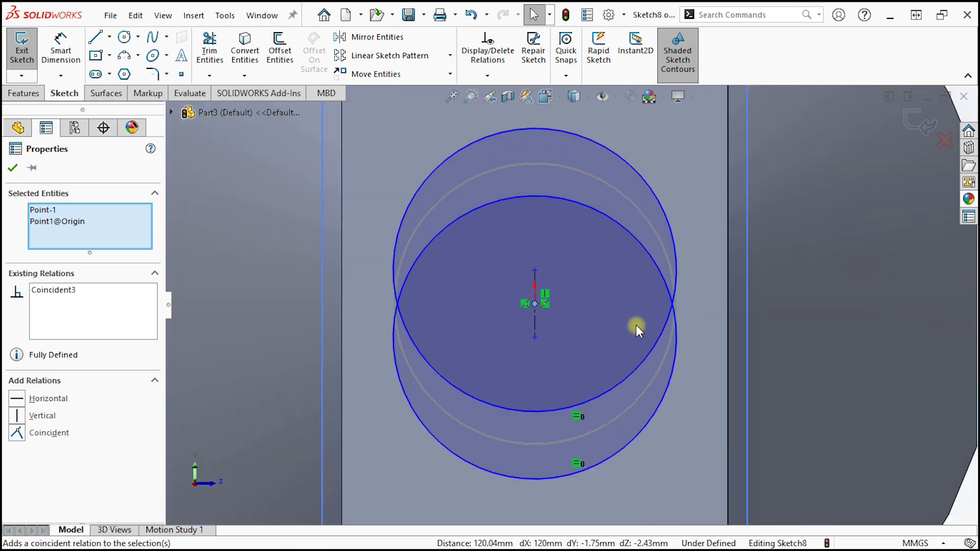
Step: Dimension the circles at 40 mm diameter and 12 mm centre spacing
left_click(60, 47)
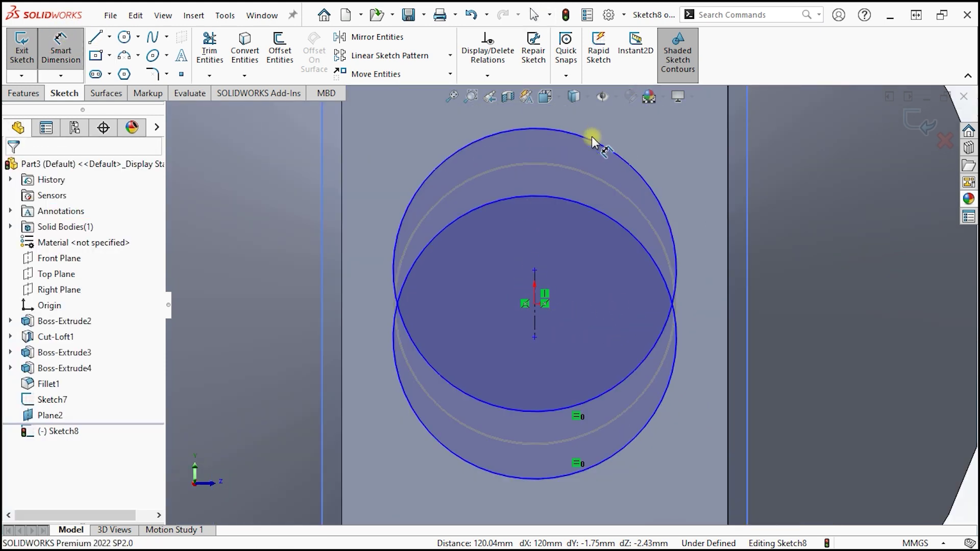
left_click(587, 139)
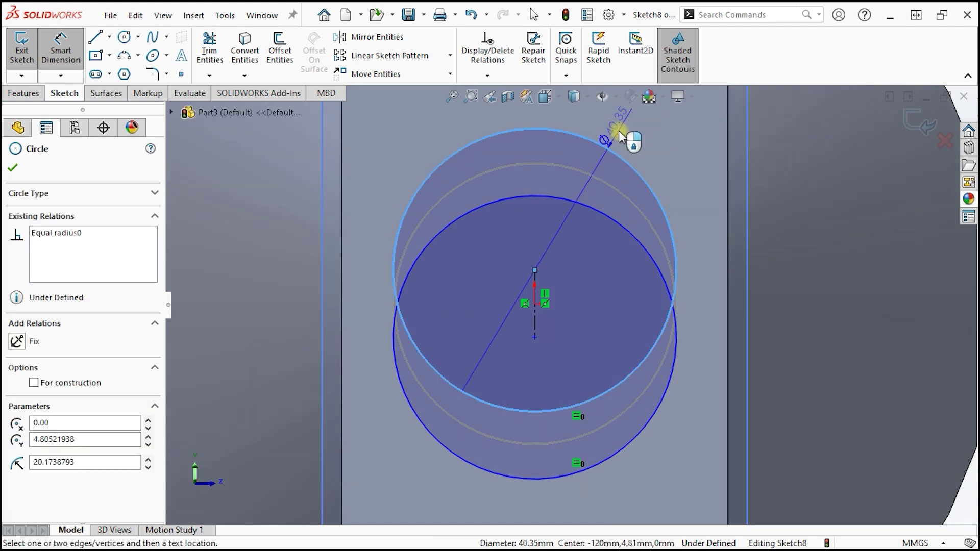
left_click(619, 134)
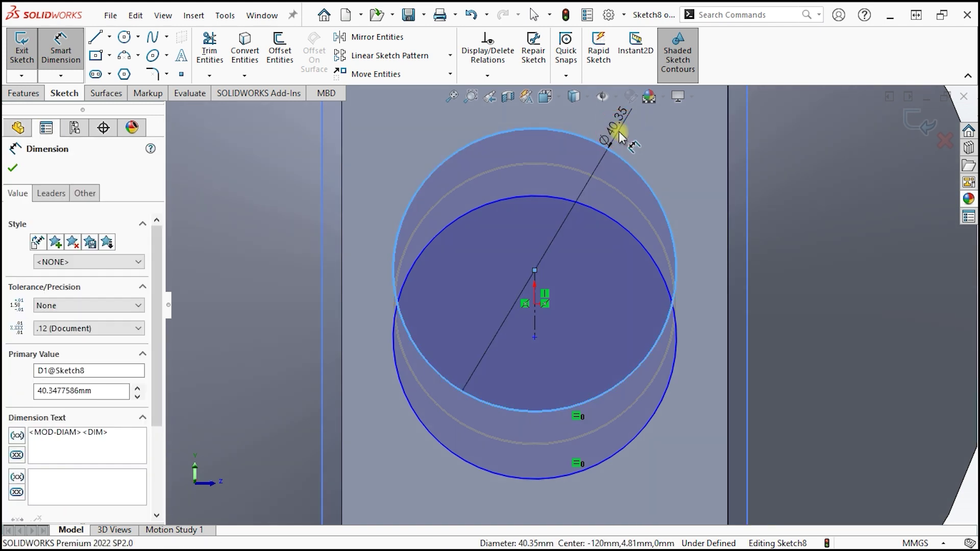
type("40")
key("Return")
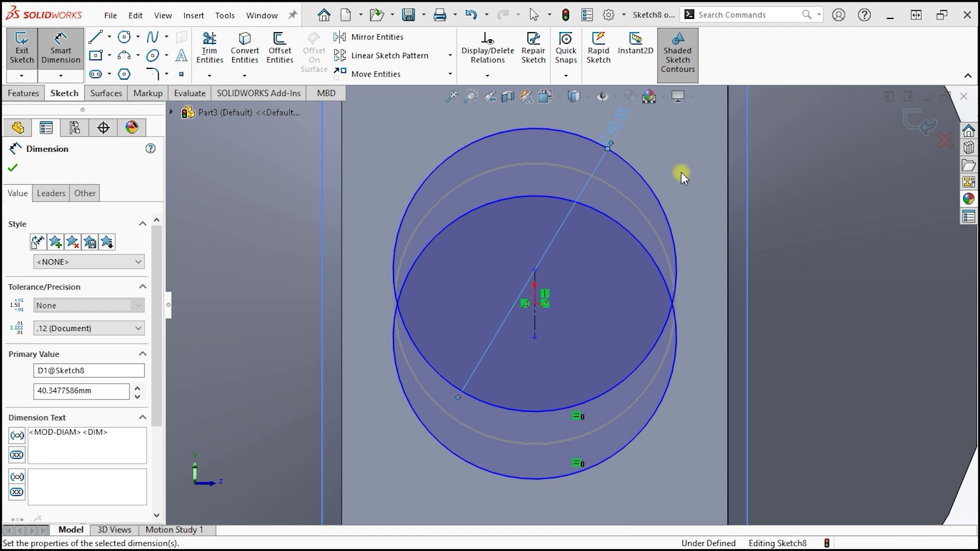
left_click(536, 319)
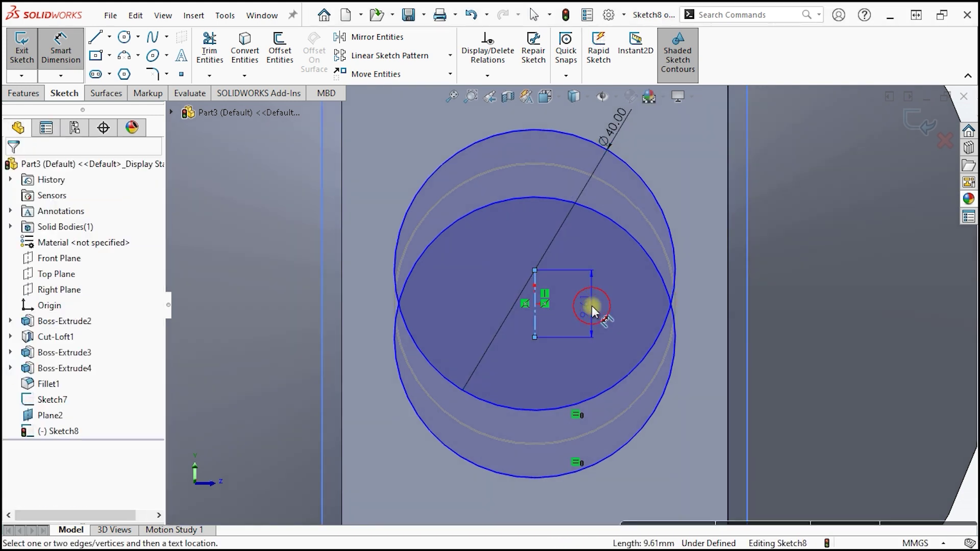
left_click(599, 308)
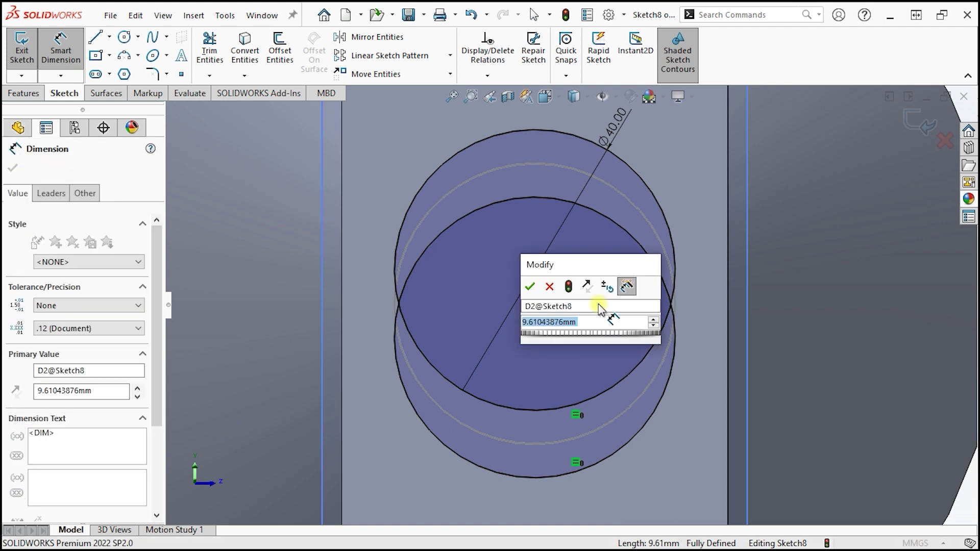
type("12")
key("Return")
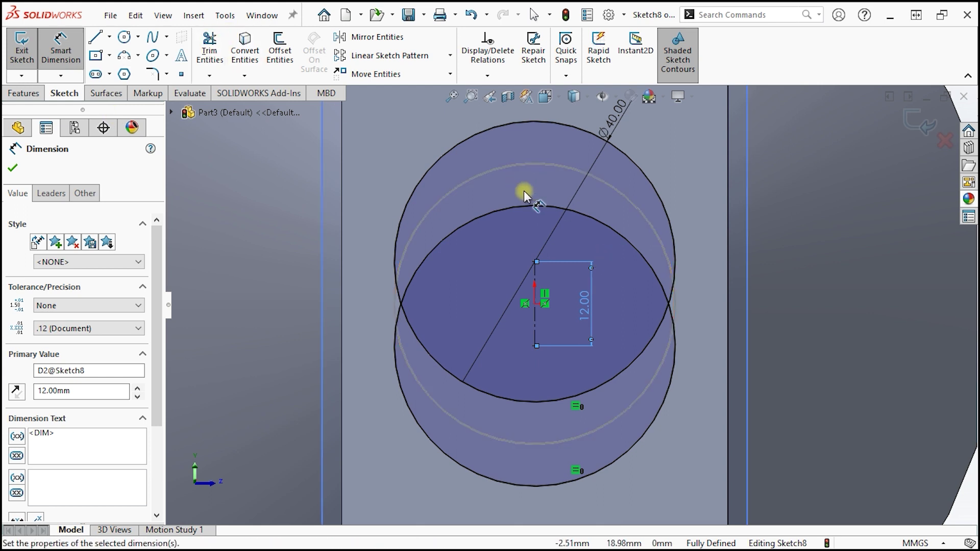
left_click(539, 213)
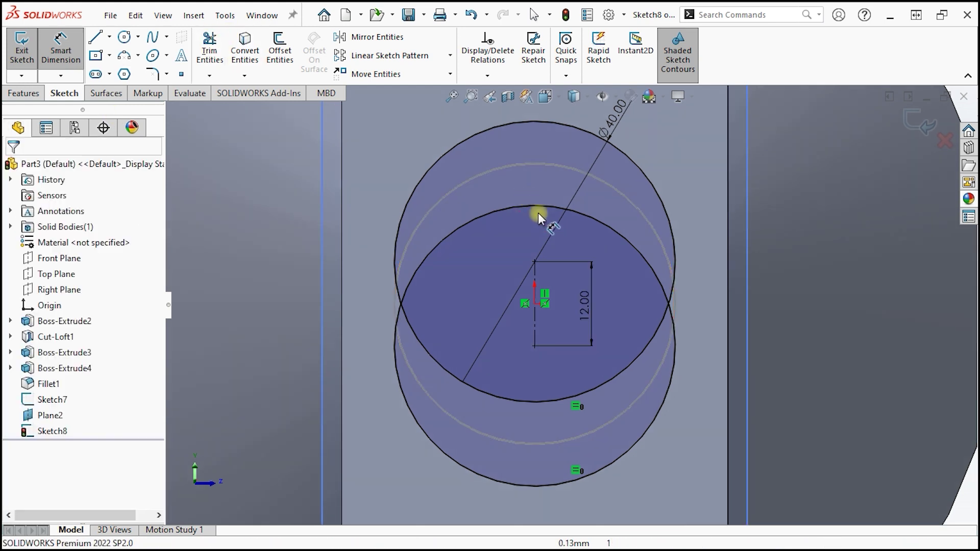
Step: Trim the inner overlapping arcs into a figure-eight outline and exit the sketch
left_click(210, 51)
mouse_move(527, 207)
left_mouse_down()
mouse_move(442, 357)
mouse_move(446, 382)
left_mouse_up()
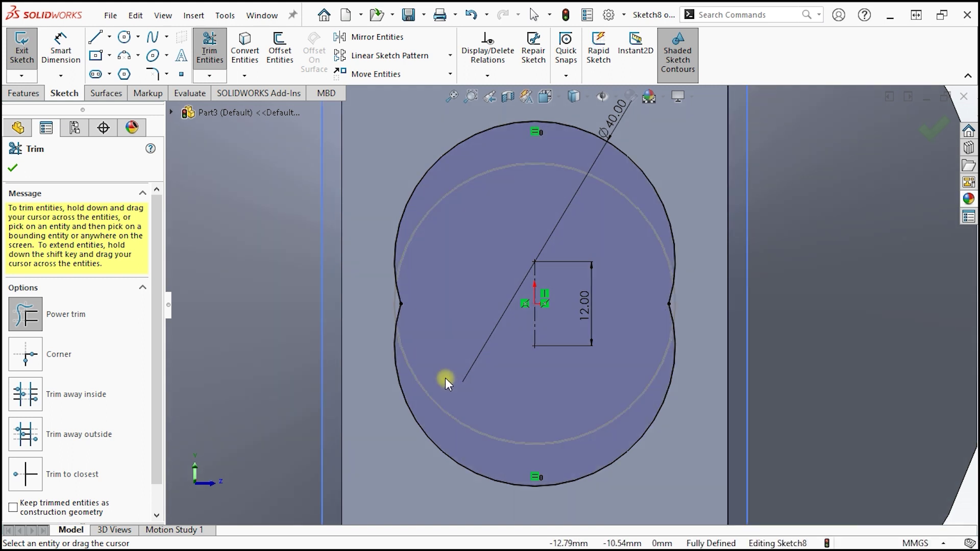
key("z")
scroll(642, 305, "down", 2)
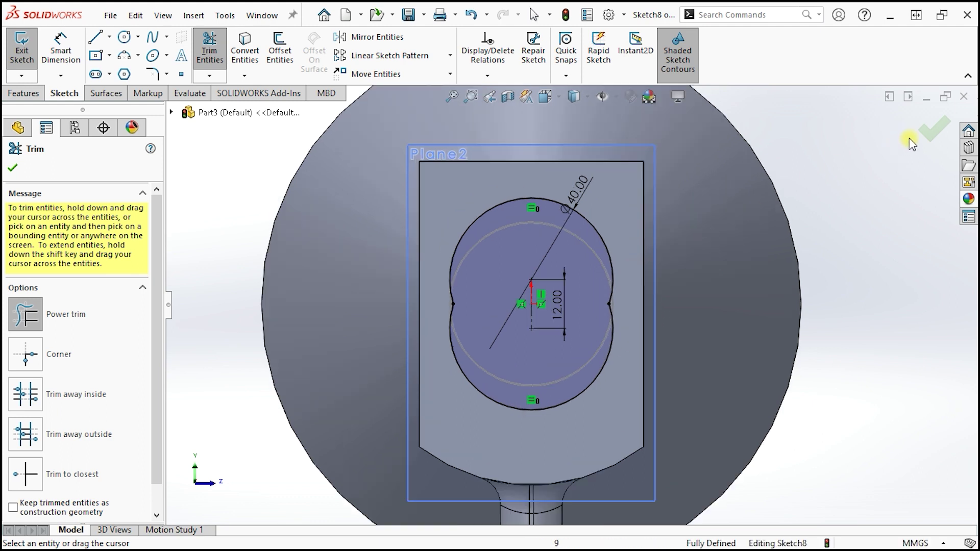
left_click(933, 129)
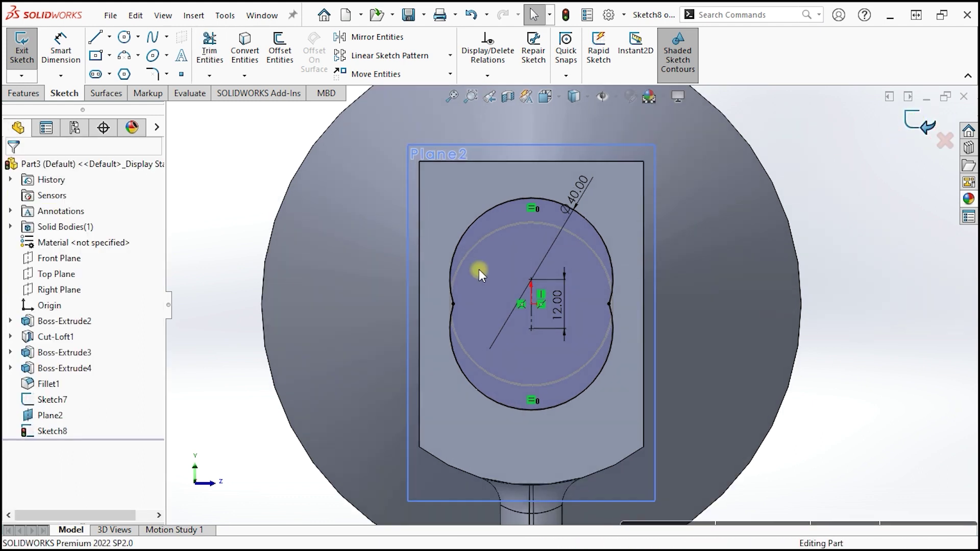
key("ctrl+b")
left_click(51, 431)
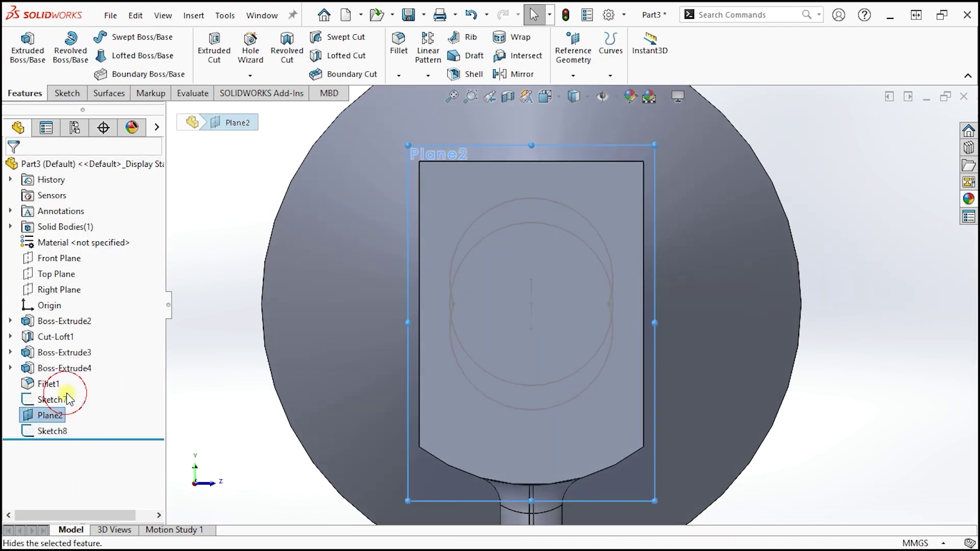
Step: Hide Plane2 and start a loft from the Sketch7 circle to the Sketch8 figure-eight
left_click(65, 393)
scroll(406, 351, "up", 3)
mouse_move(490, 324)
middle_mouse_down()
mouse_move(456, 336)
mouse_move(501, 310)
middle_mouse_up()
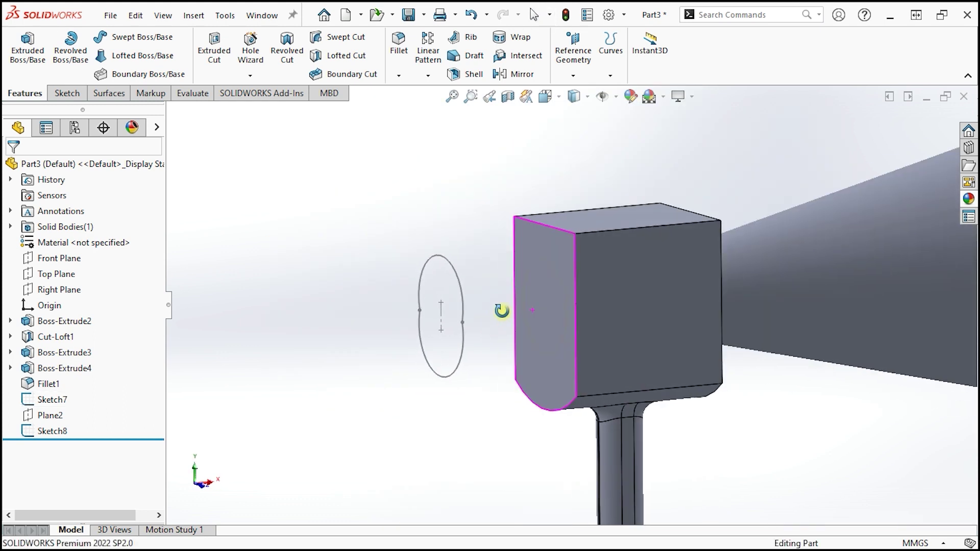
left_click(162, 59)
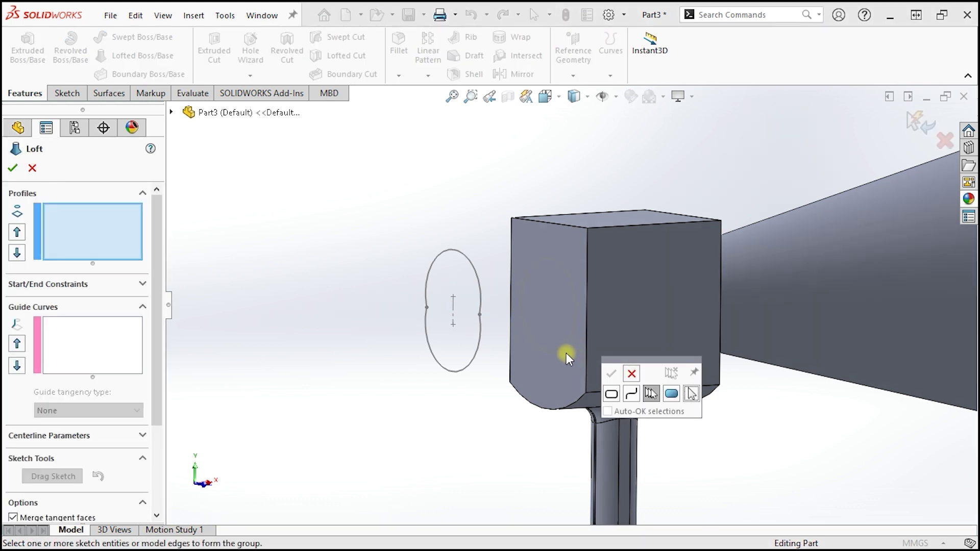
left_click(631, 374)
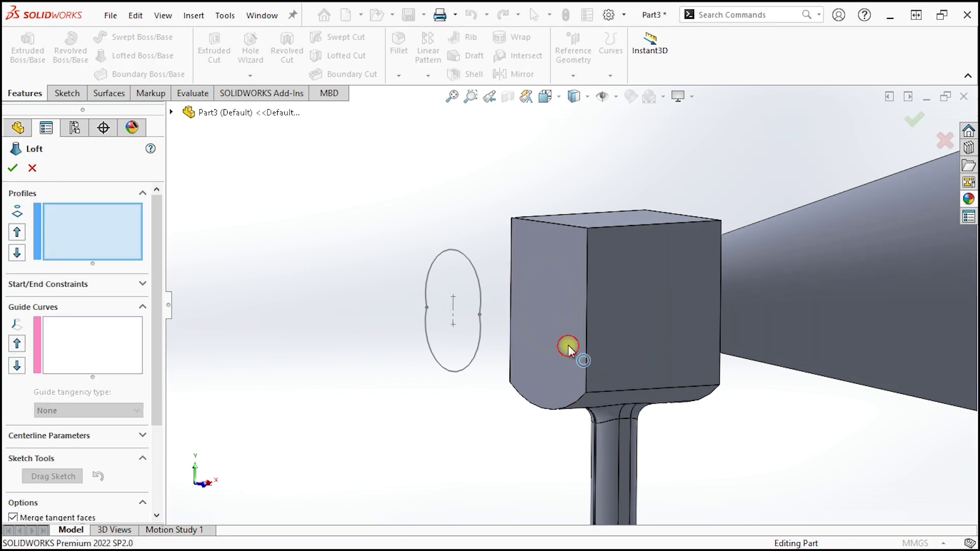
left_click(565, 341)
left_click(565, 341)
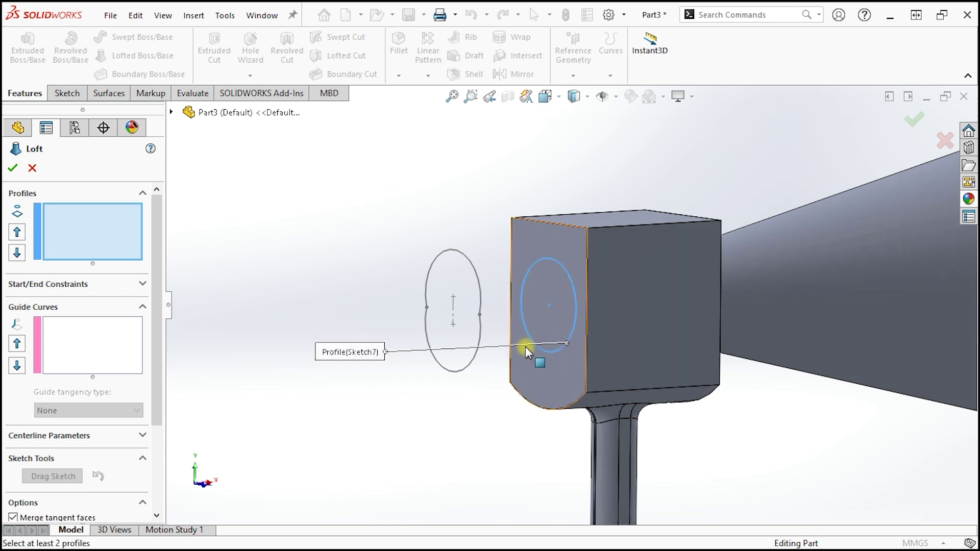
left_click(480, 343)
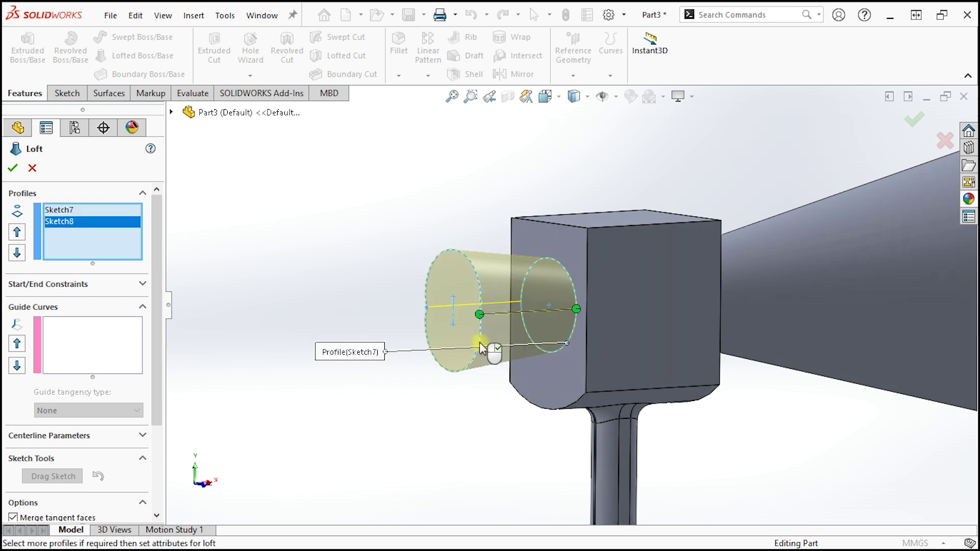
middle_click_drag(499, 345, 387, 362)
scroll(61, 447, "down", 3)
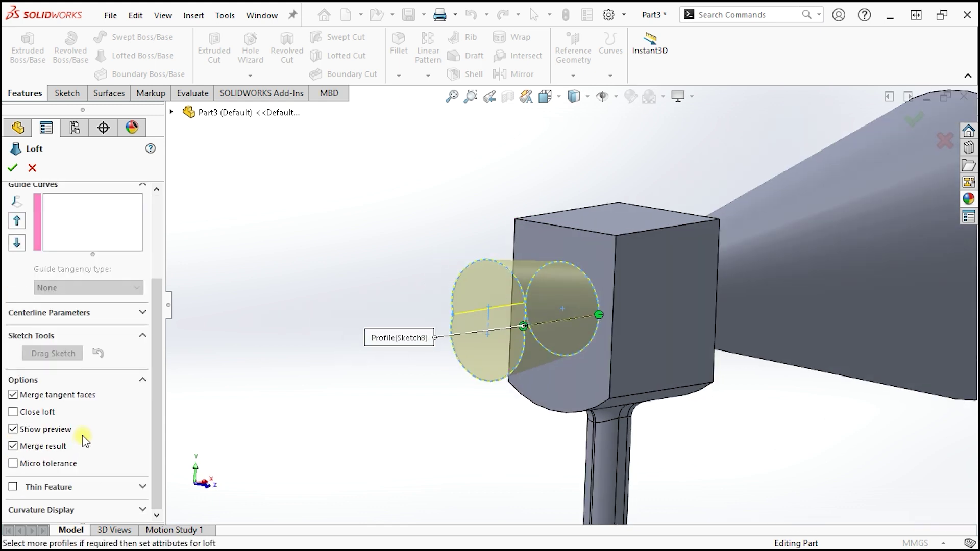
Step: Make the loft a 2 mm thin feature in the reversed direction and confirm it
left_click(33, 490)
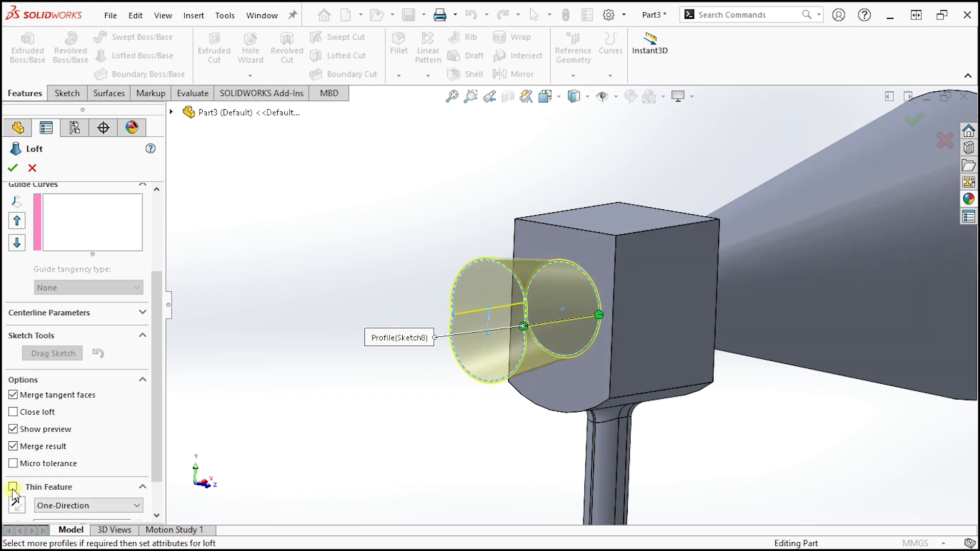
scroll(100, 473, "down", 2)
left_click_drag(75, 485, 8, 467)
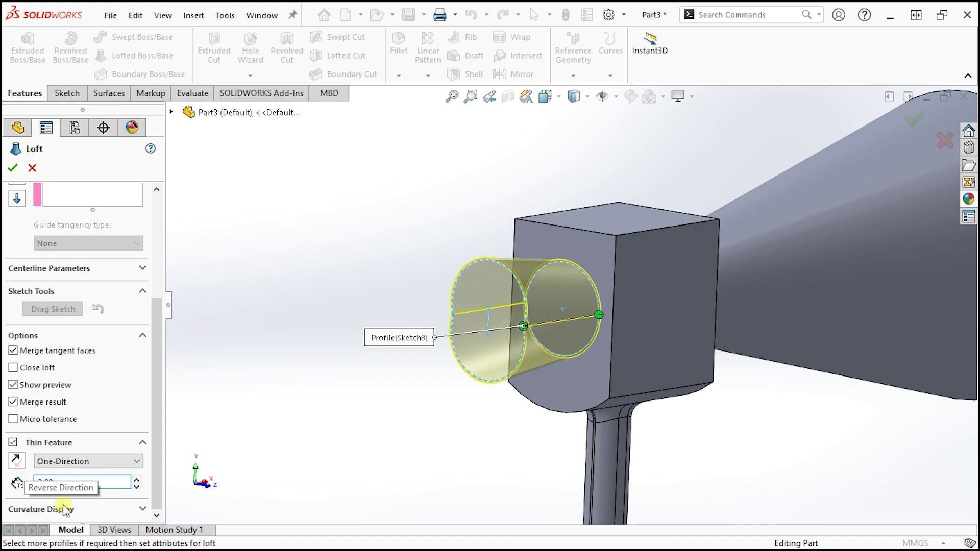
left_click(17, 460)
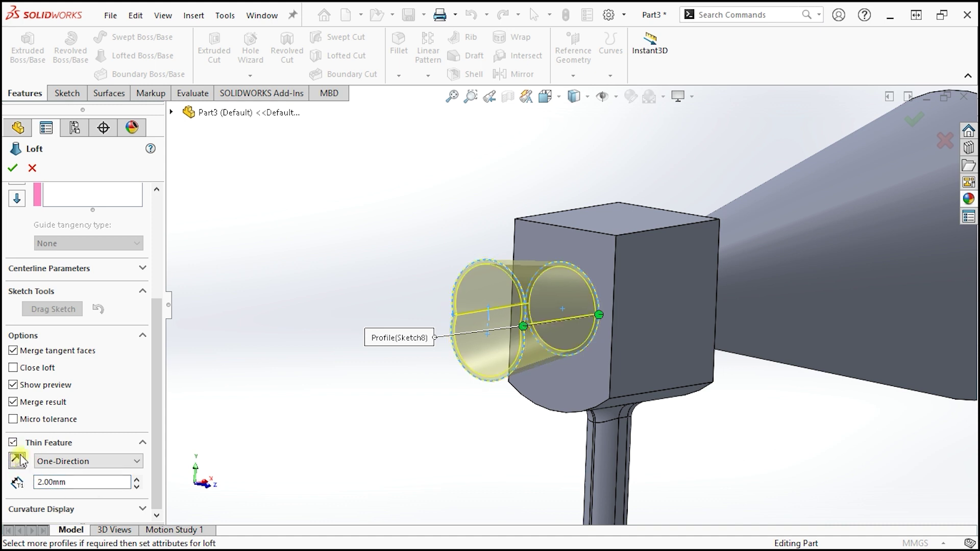
left_click(13, 169)
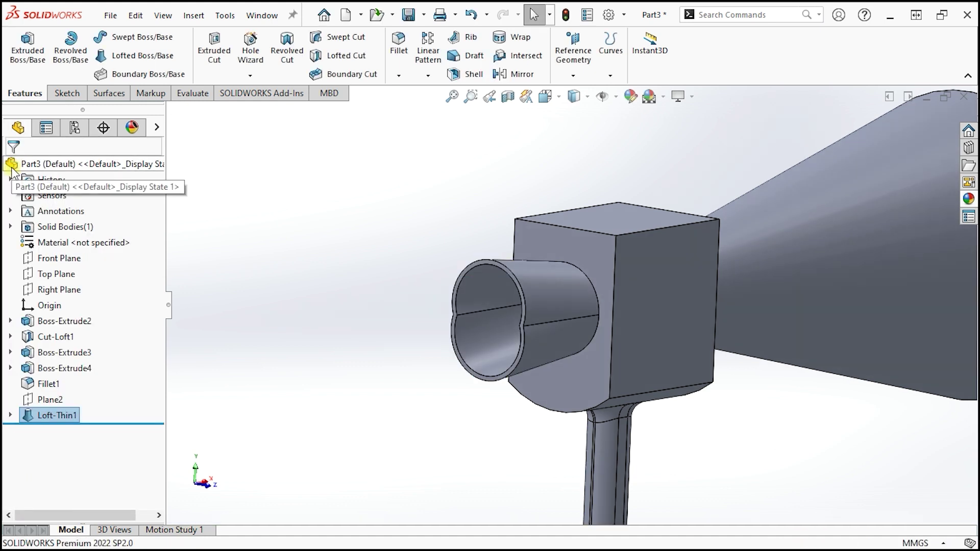
mouse_move(450, 279)
middle_mouse_down()
mouse_move(401, 236)
mouse_move(401, 276)
middle_mouse_up()
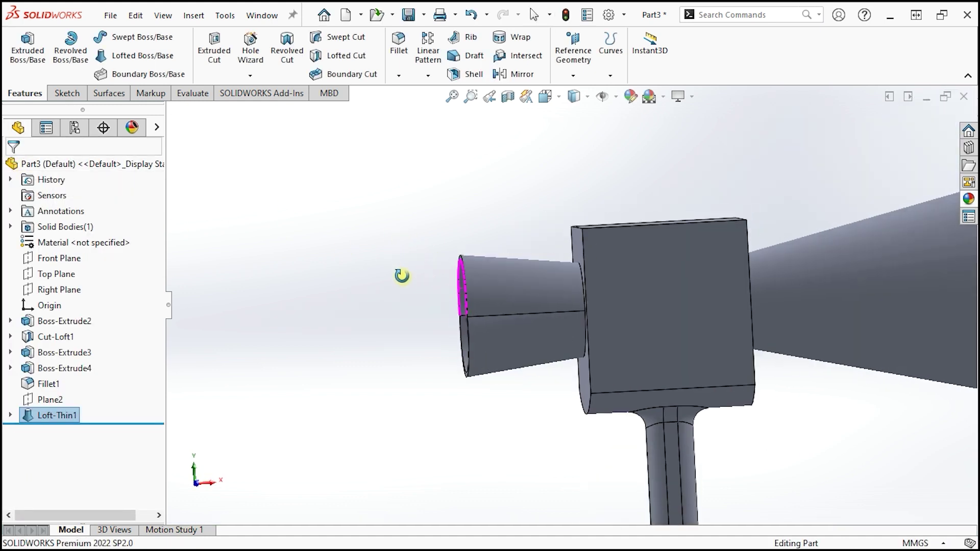
left_click(10, 416)
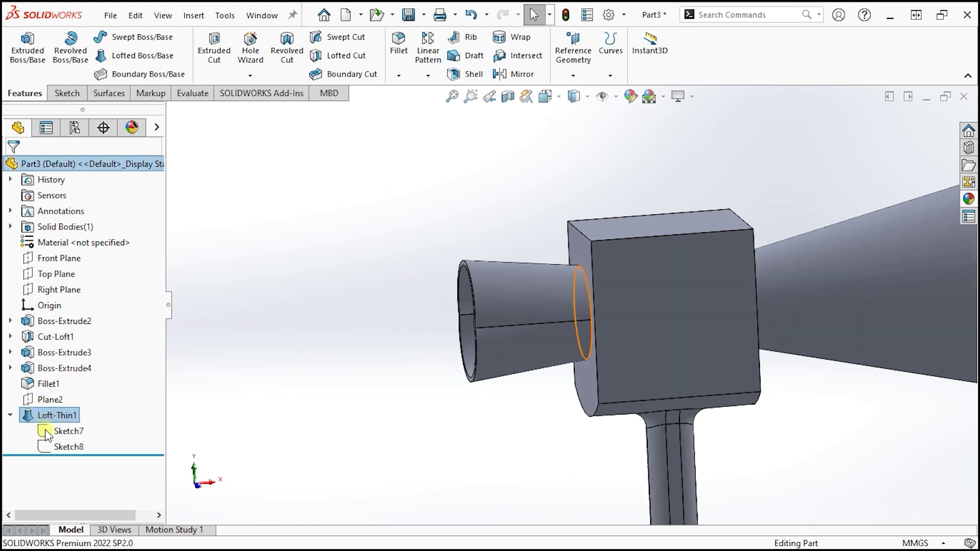
Step: Edit Sketch8 and change the circle spacing from 12 mm to 20 mm
left_click(68, 446)
left_click(71, 401)
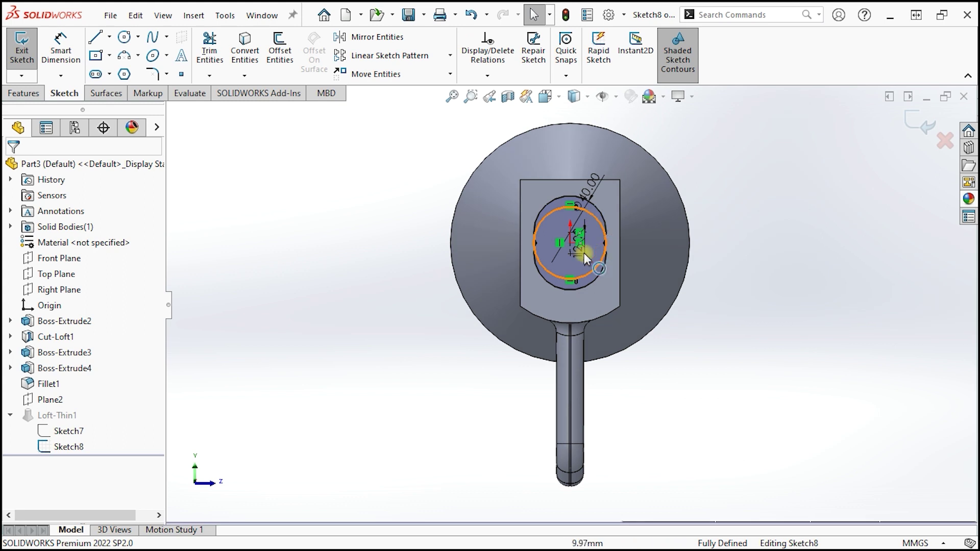
scroll(587, 240, "down", 5)
double_click(563, 322)
type("20")
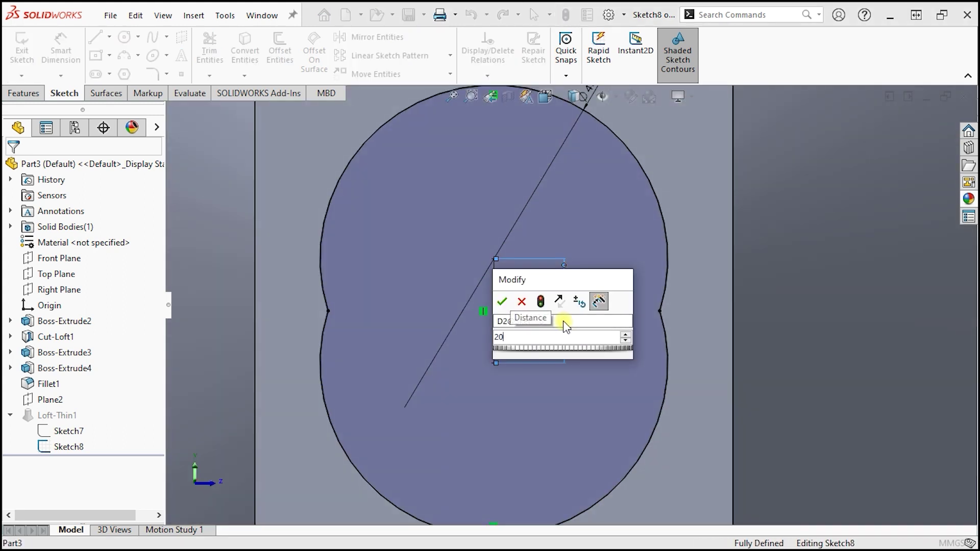
key("Return")
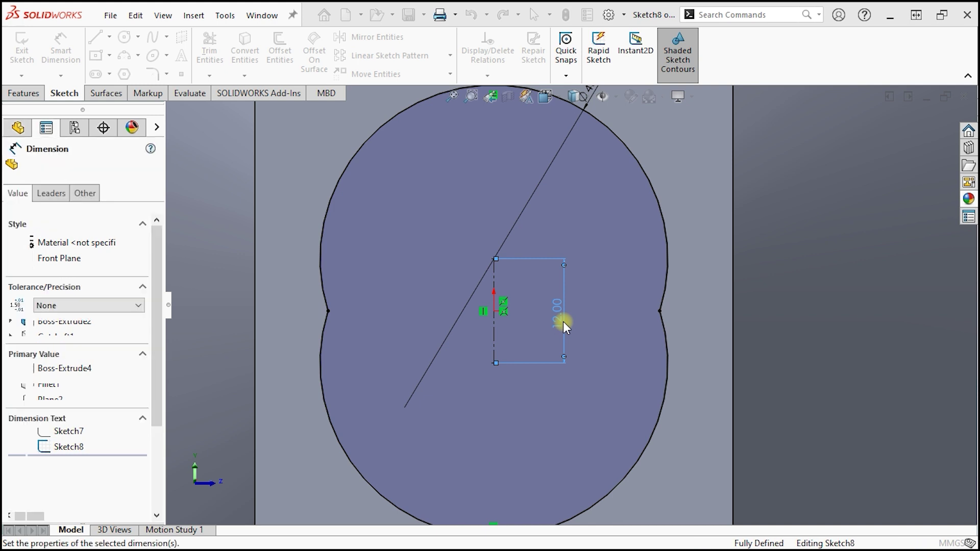
scroll(562, 322, "up", 3)
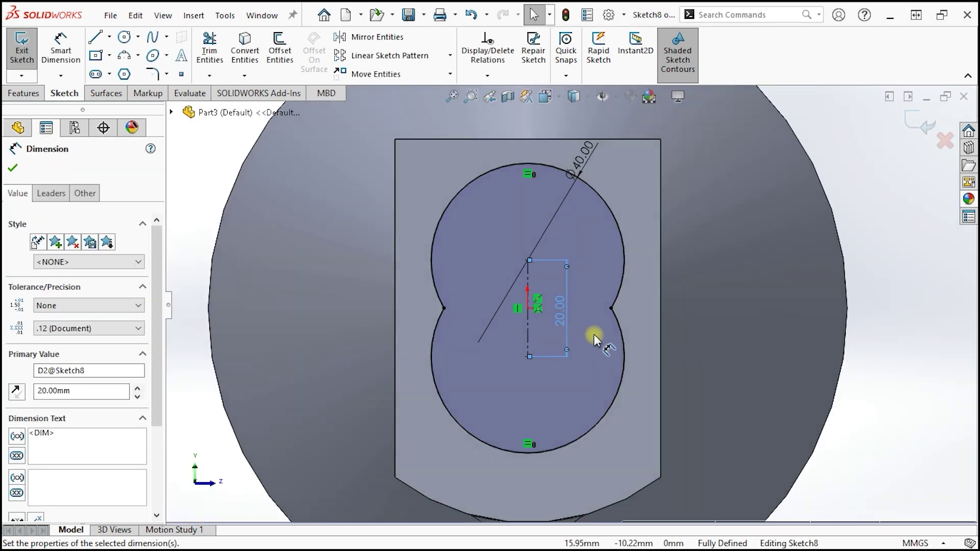
scroll(589, 335, "up", 2)
Step: Change the circle diameter from 40 mm to 50 mm and rebuild the loft
left_click(576, 194)
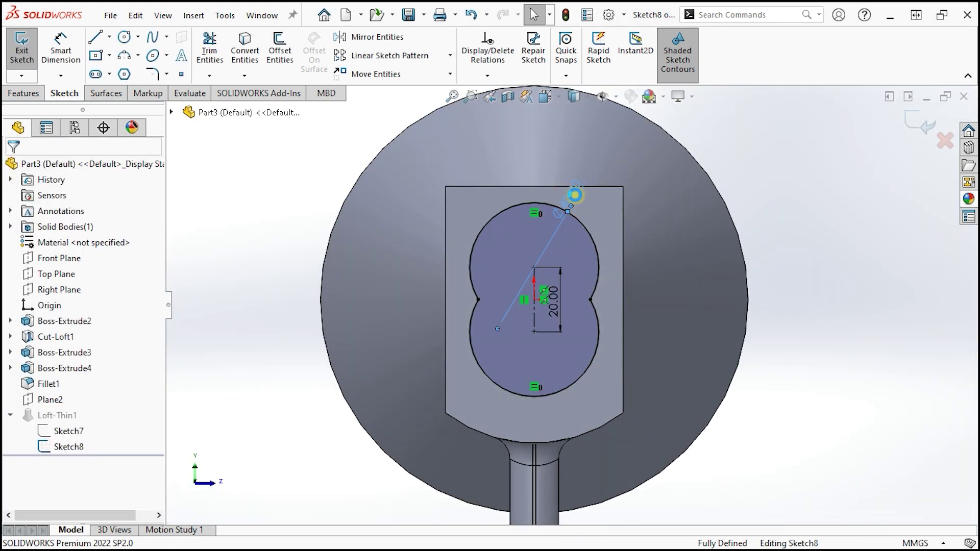
left_click(575, 195)
type("50")
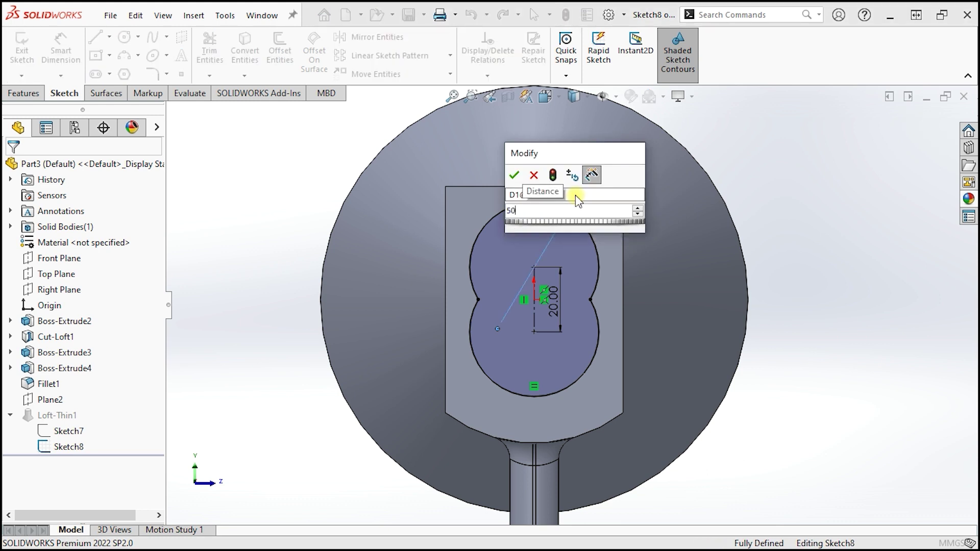
key("Return")
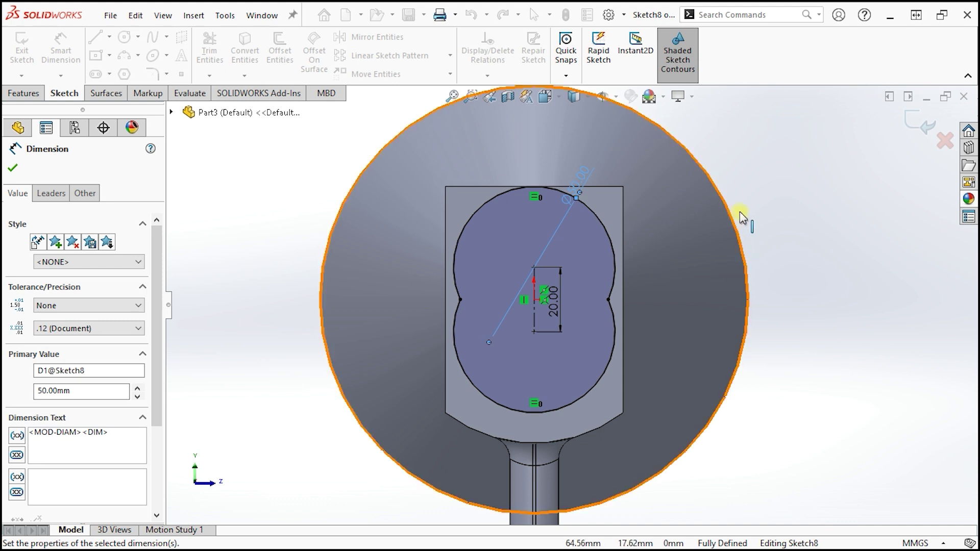
left_click(917, 124)
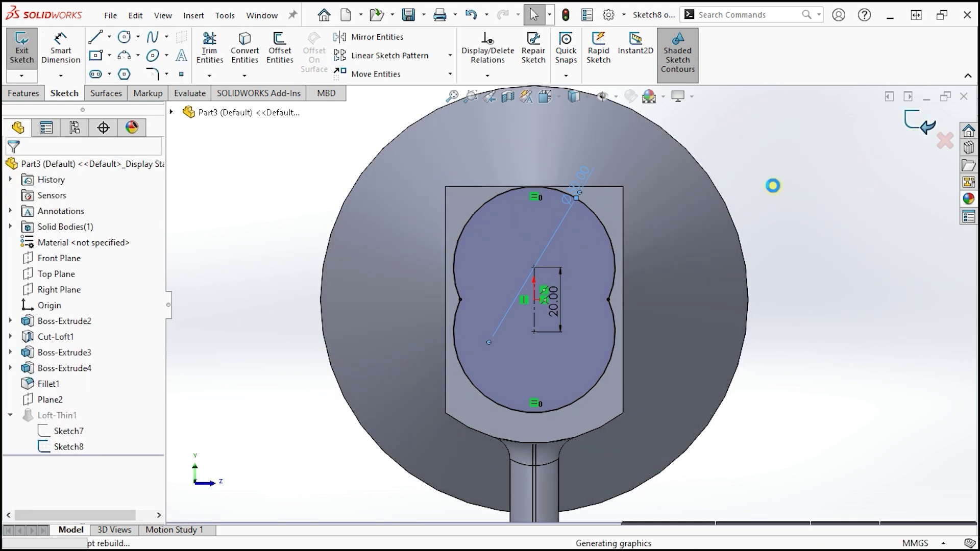
scroll(569, 286, "up", 2)
mouse_move(566, 251)
middle_mouse_down()
mouse_move(507, 269)
mouse_move(466, 233)
mouse_move(516, 269)
mouse_move(476, 254)
mouse_move(507, 271)
mouse_move(516, 254)
mouse_move(556, 268)
middle_mouse_up()
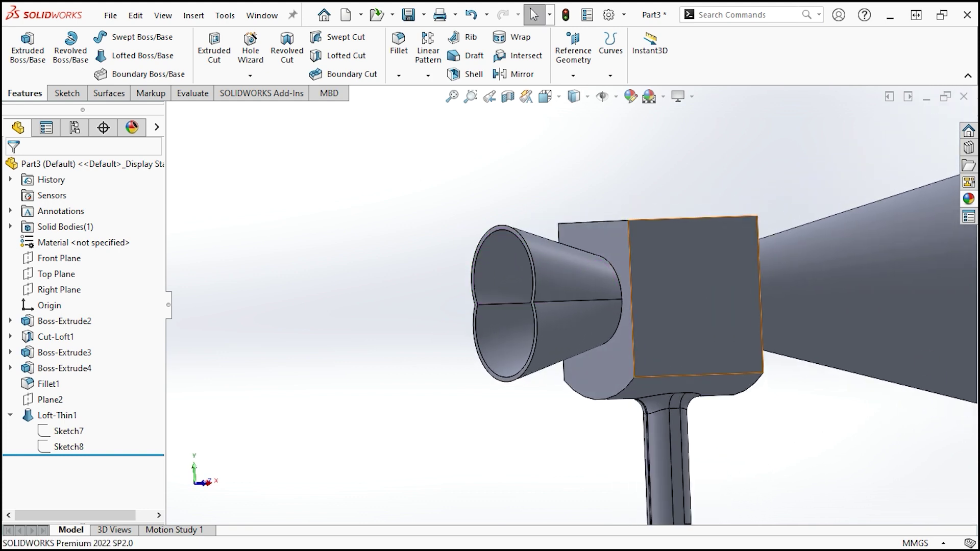
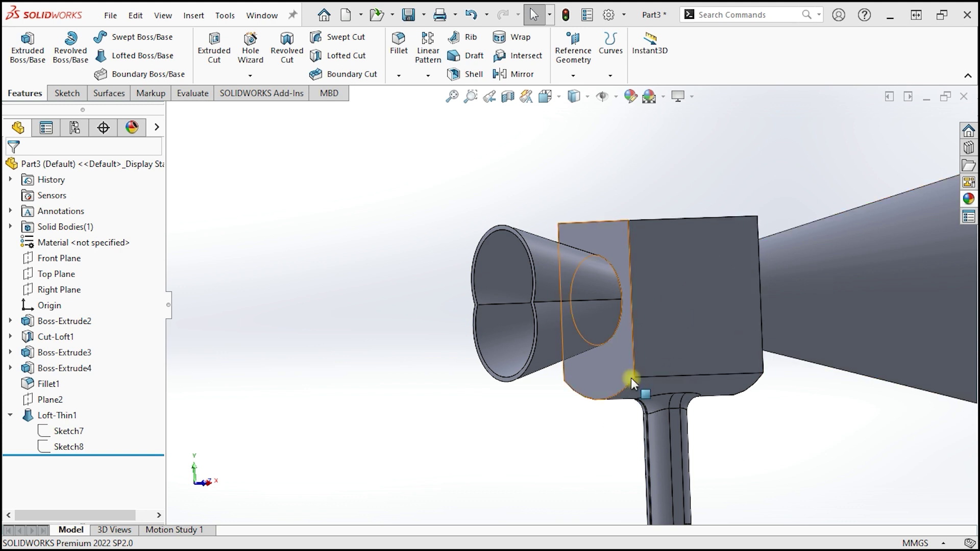
Step: Start a sketch on the box's front face and draw a centre rectangle in its upper-left area
scroll(623, 324, "down", 3)
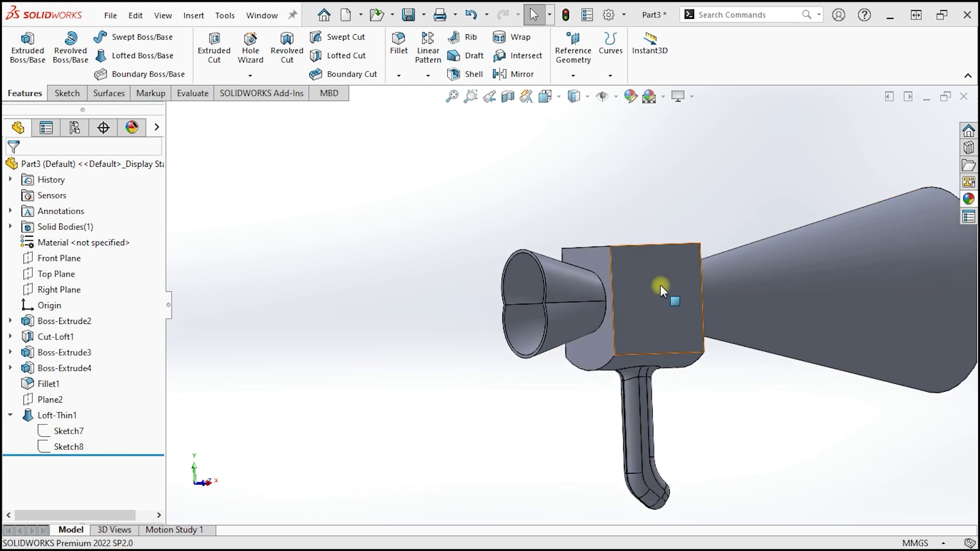
left_click(726, 245)
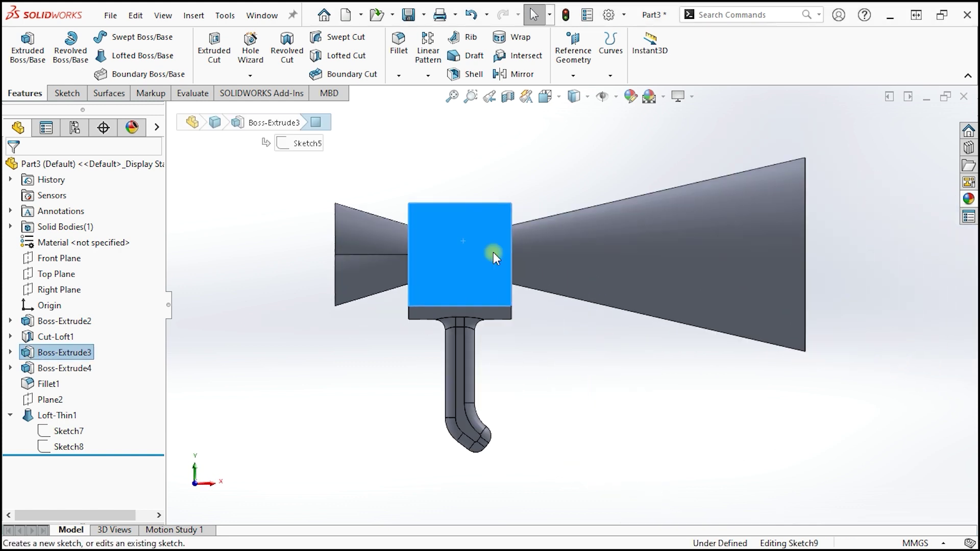
left_click(421, 148)
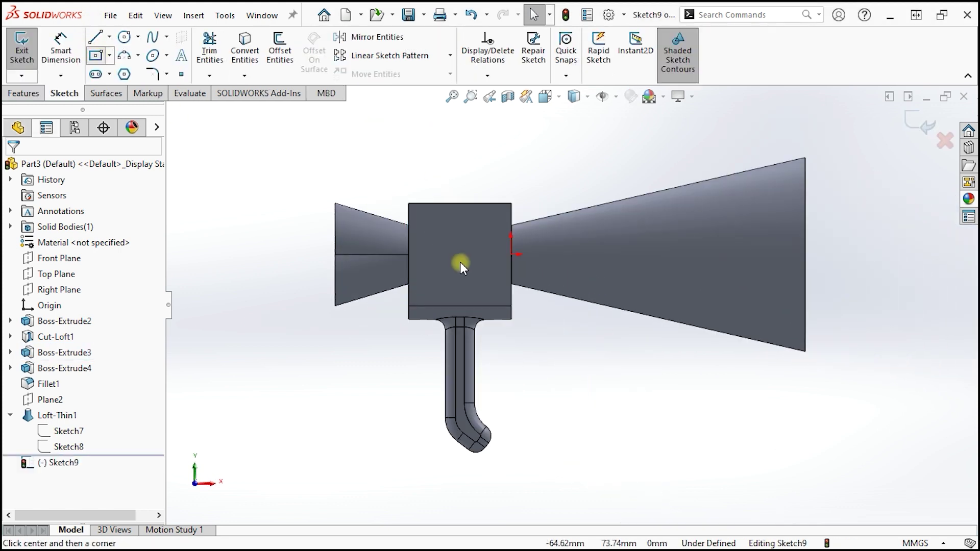
scroll(469, 278, "up", 3)
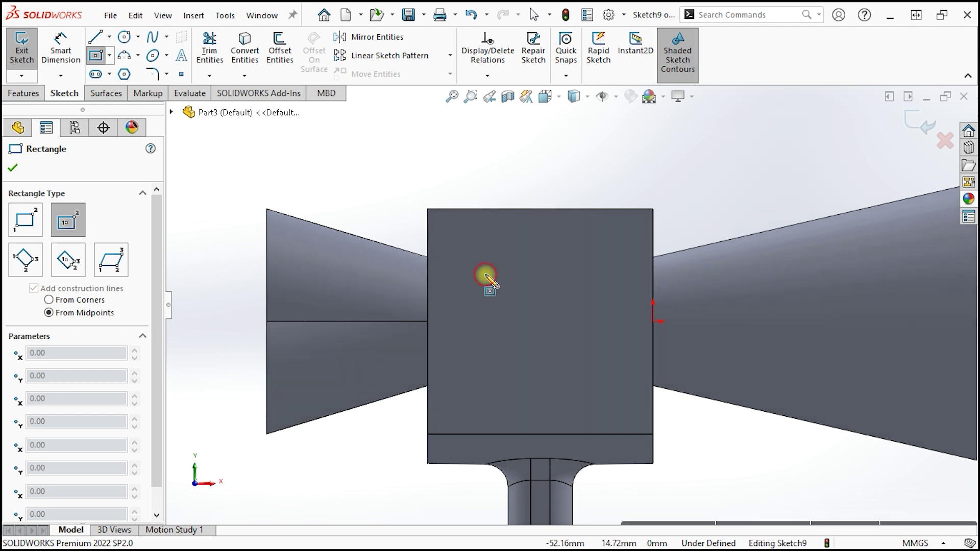
left_click(486, 276)
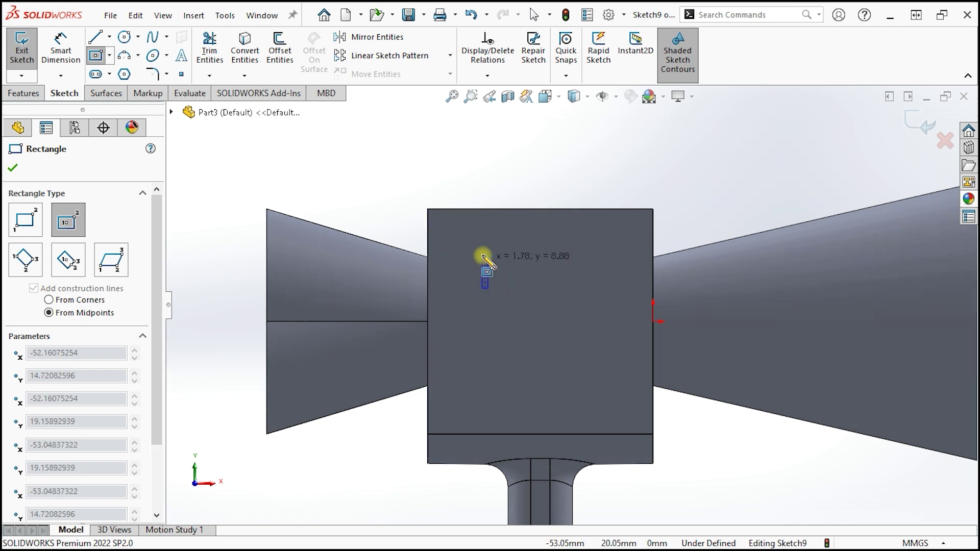
left_click(460, 241)
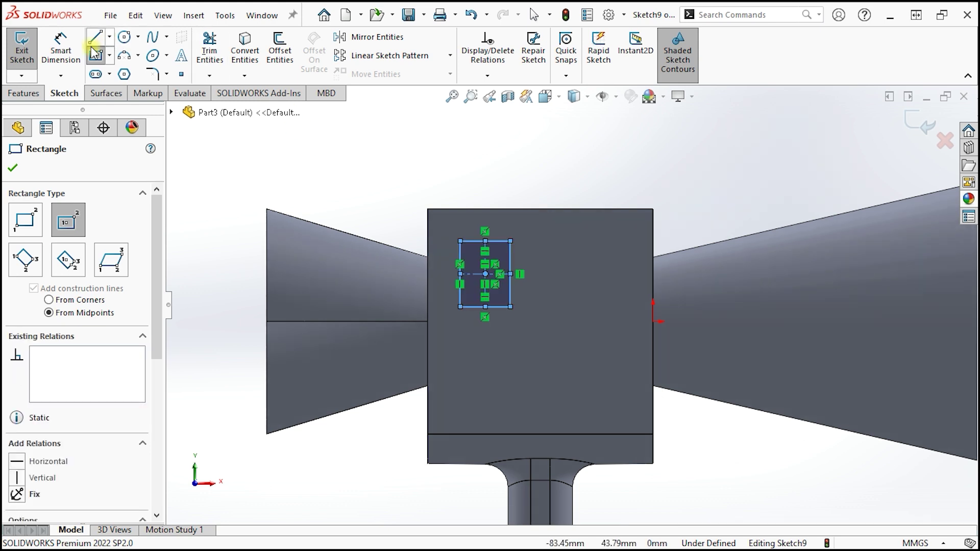
key("Escape")
scroll(486, 300, "down", 4)
scroll(488, 292, "down", 2)
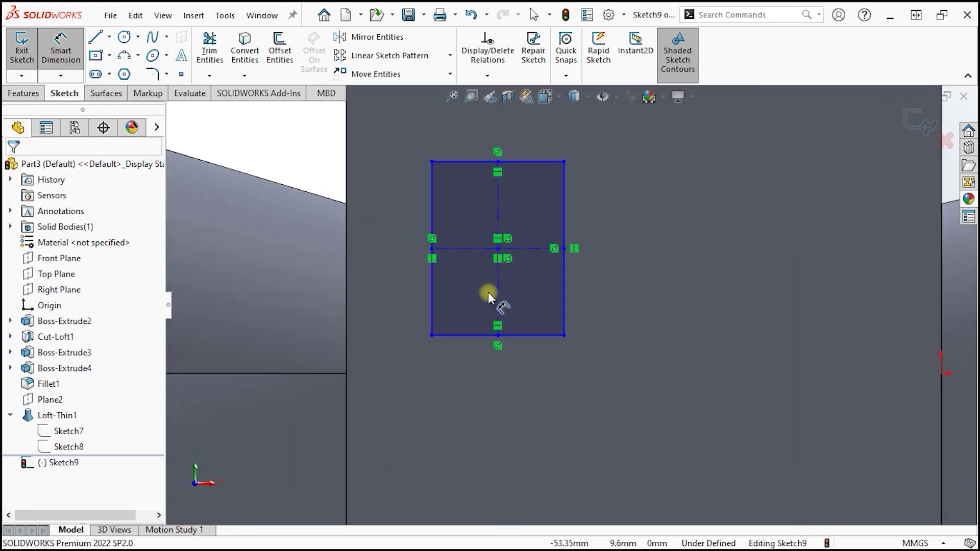
Step: Dimension the rectangle to 20 mm tall and 15 mm wide
left_click(498, 292)
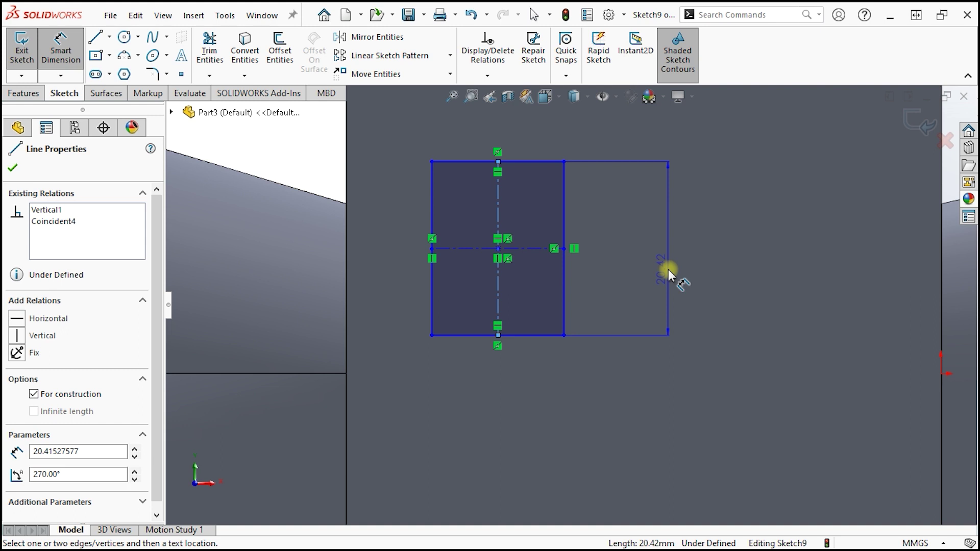
left_click(642, 272)
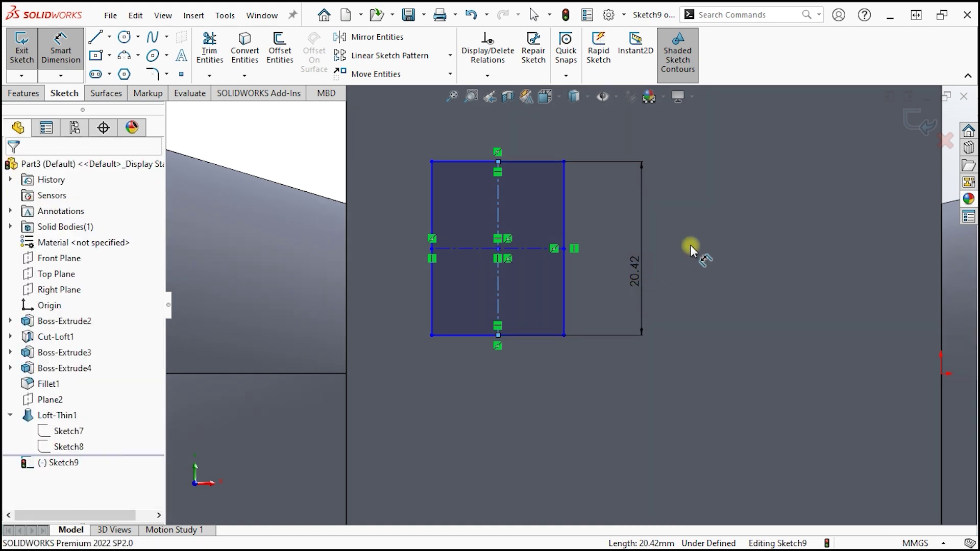
type("12")
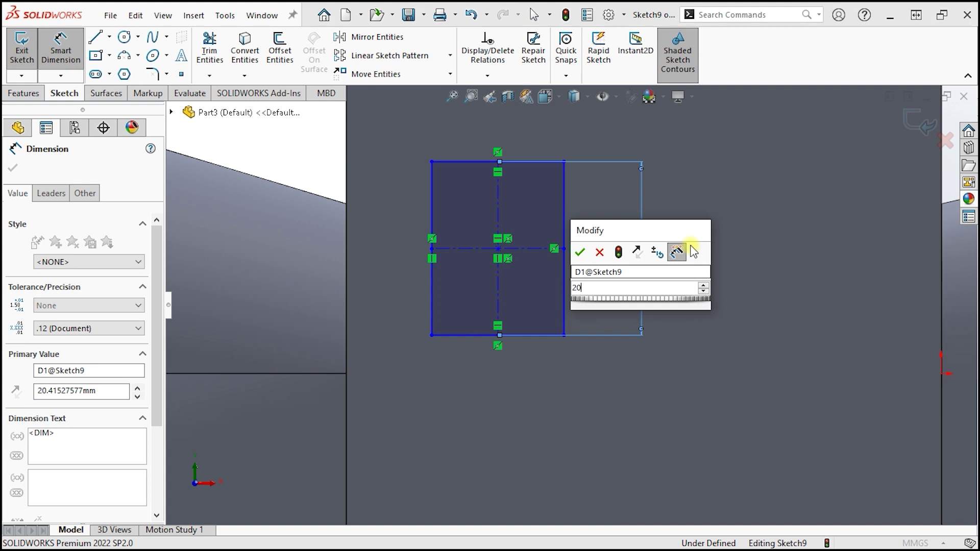
key("Escape")
left_click(415, 183)
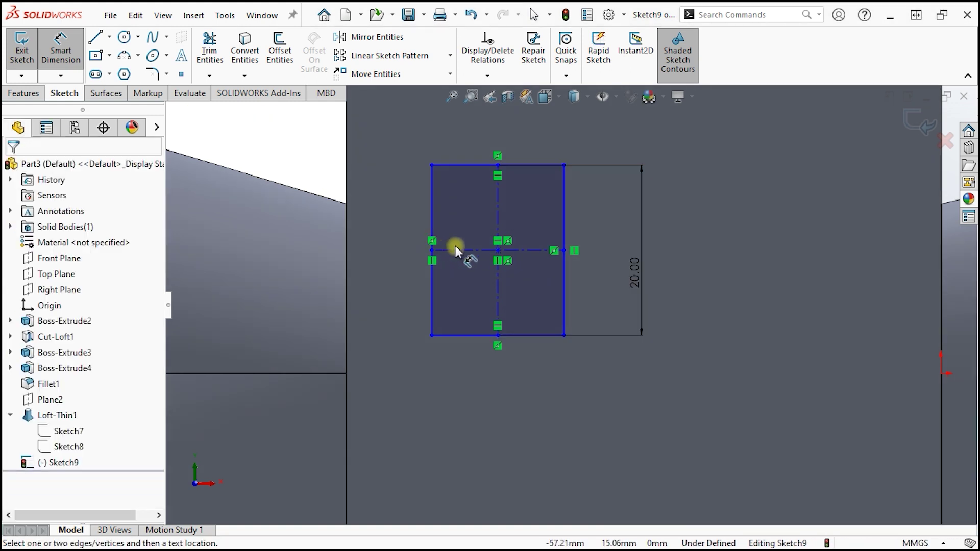
left_click(445, 165)
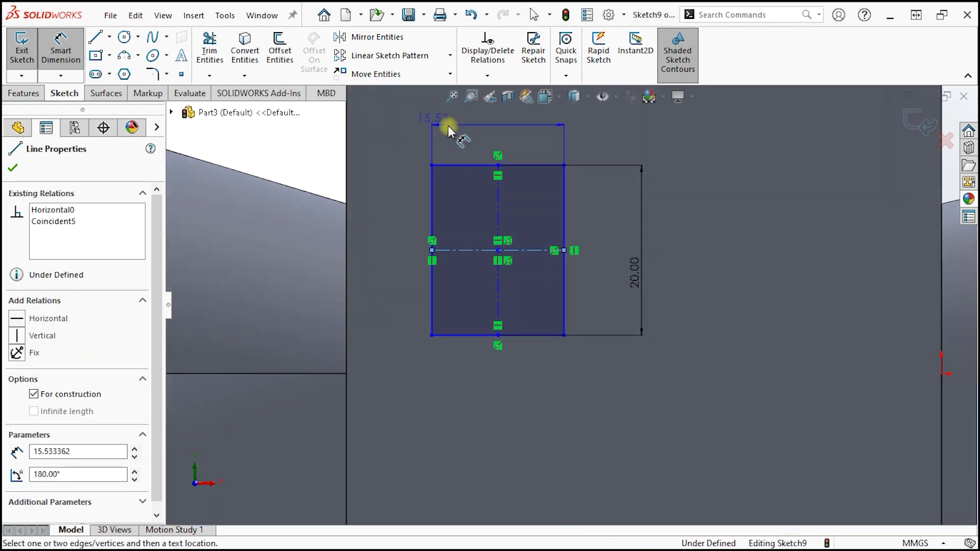
left_click(474, 143)
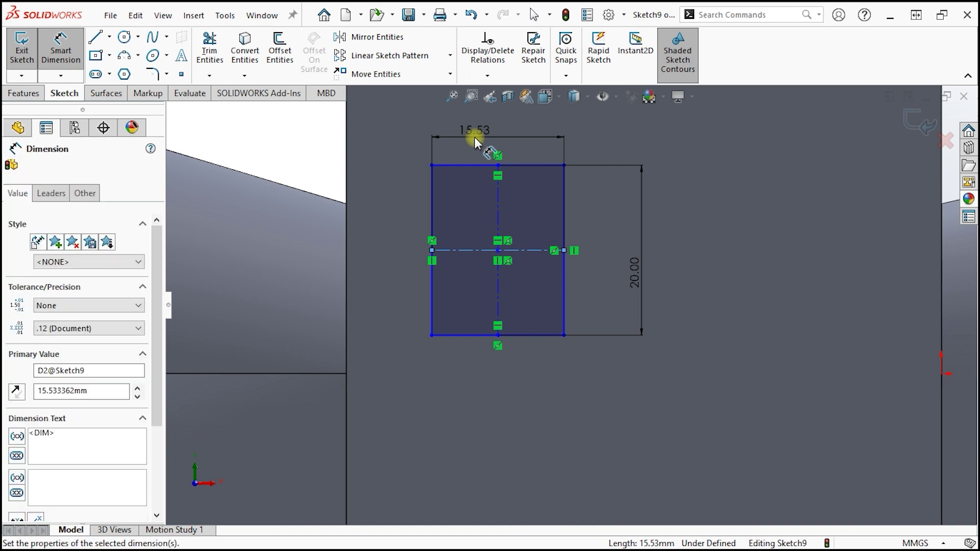
type("15")
key("Return")
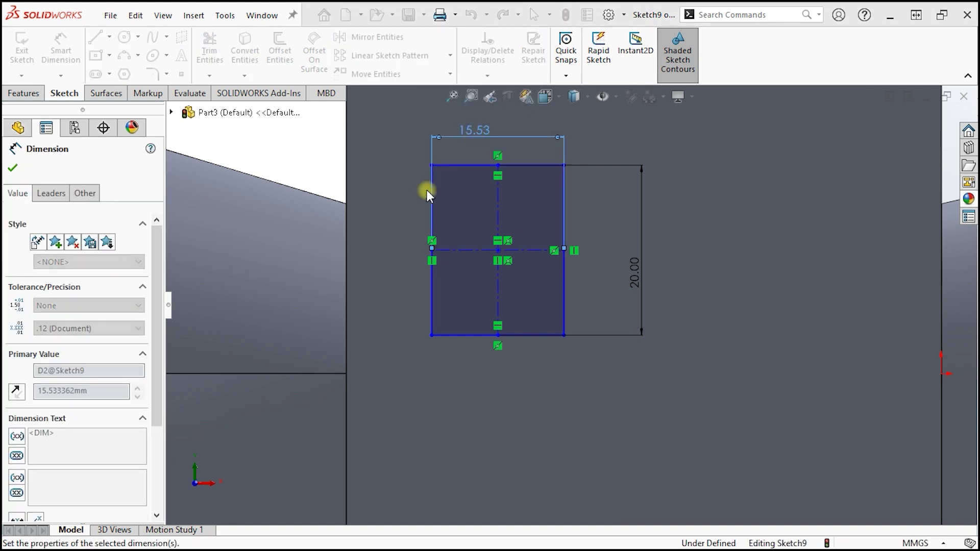
scroll(564, 305, "up", 3)
scroll(560, 305, "down", 1)
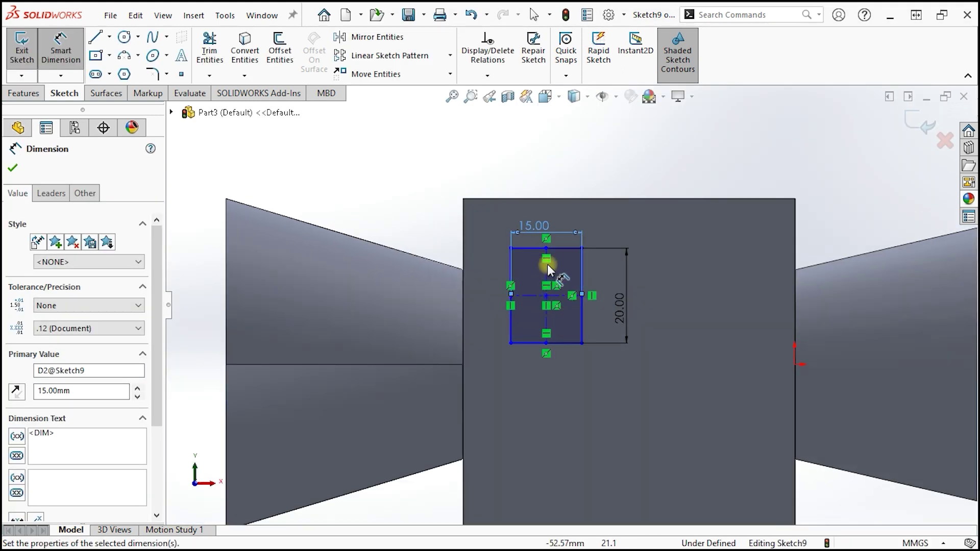
Step: Place the rectangle 10 mm from the face's left edge and 10 mm from its top edge
left_click(511, 240)
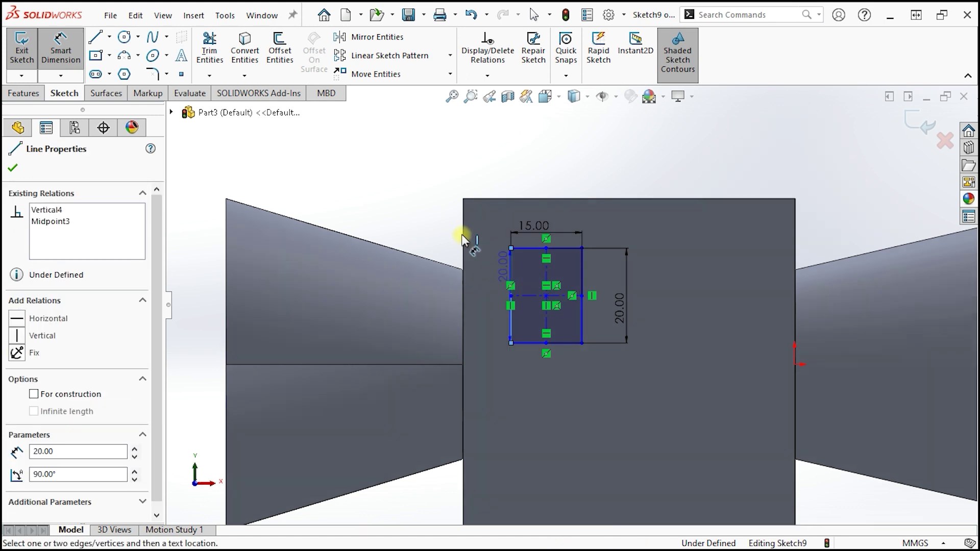
left_click(463, 227)
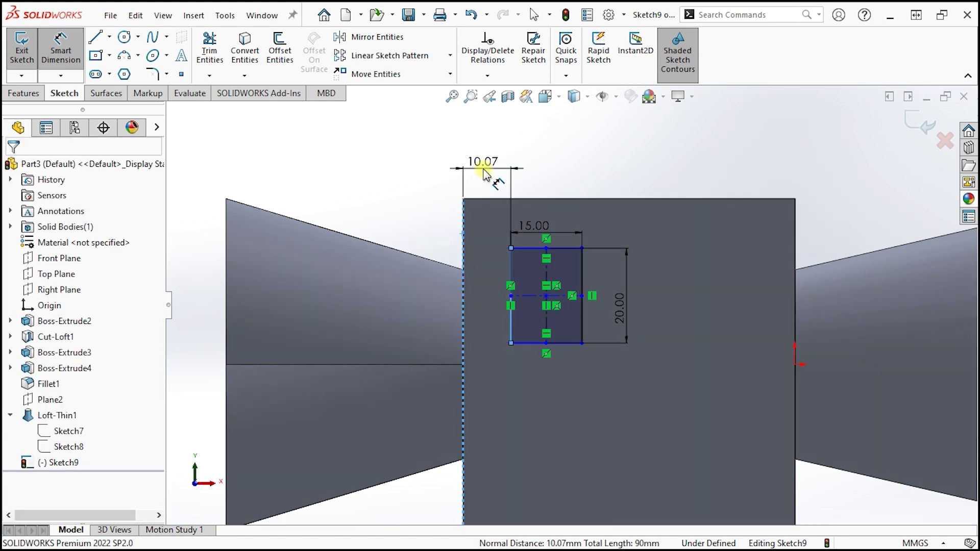
left_click(483, 174)
type("10")
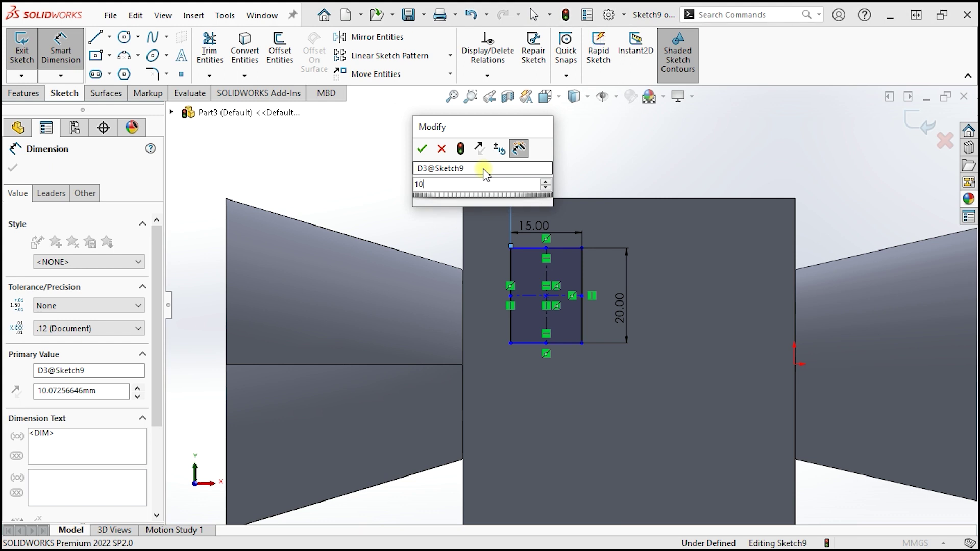
key("Escape")
key("Escape")
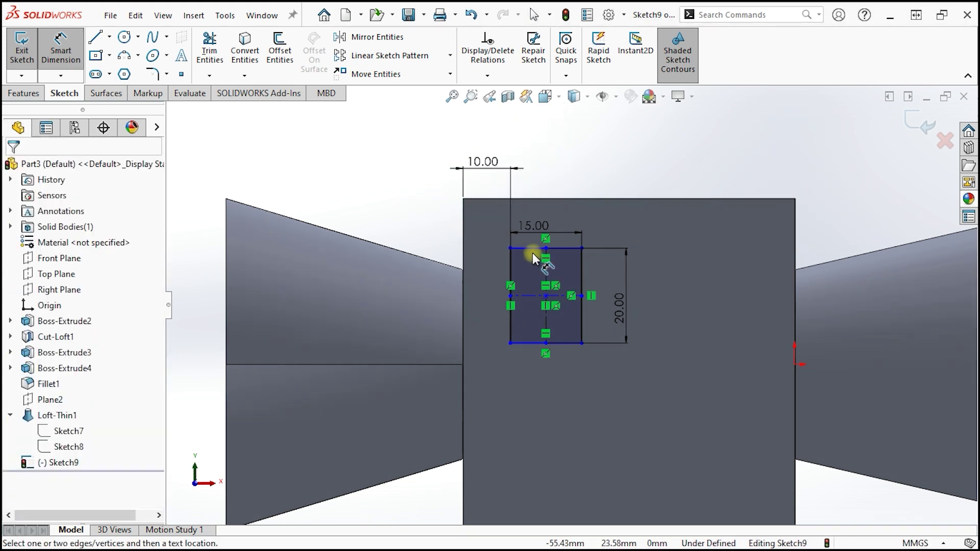
left_click(531, 249)
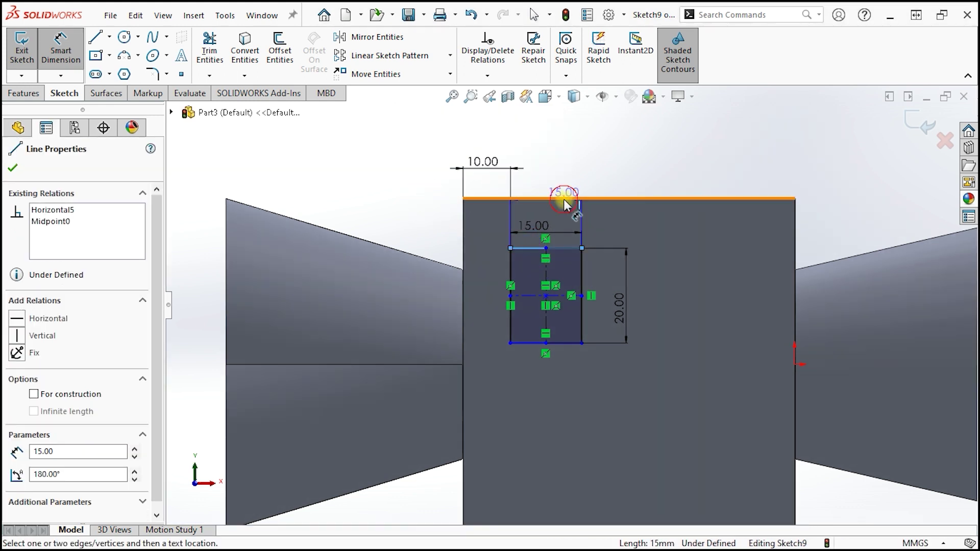
left_click(564, 199)
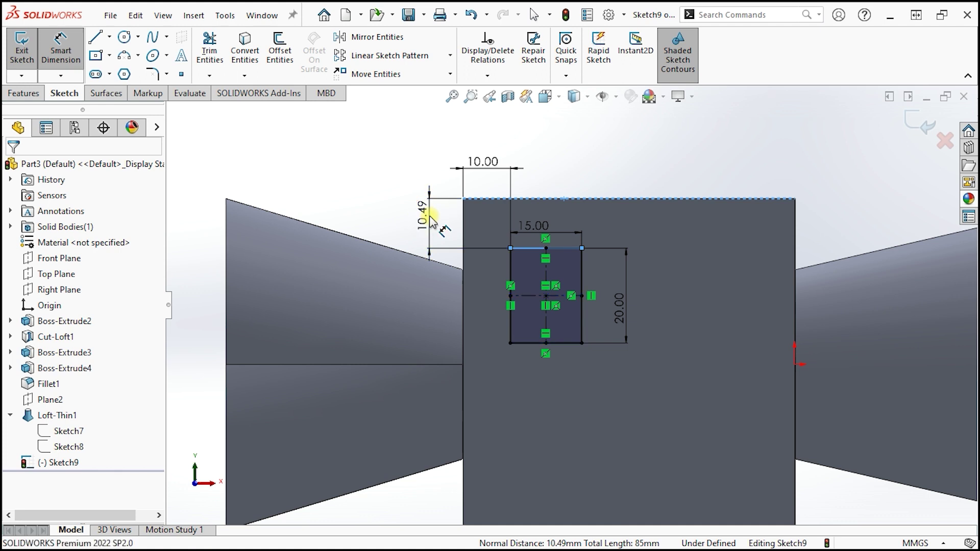
left_click(431, 220)
type("10")
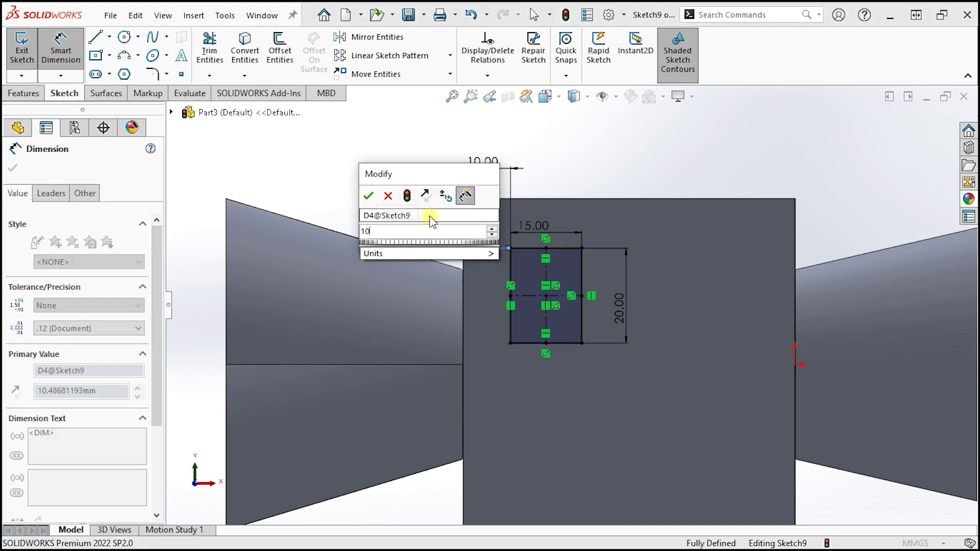
key("Return")
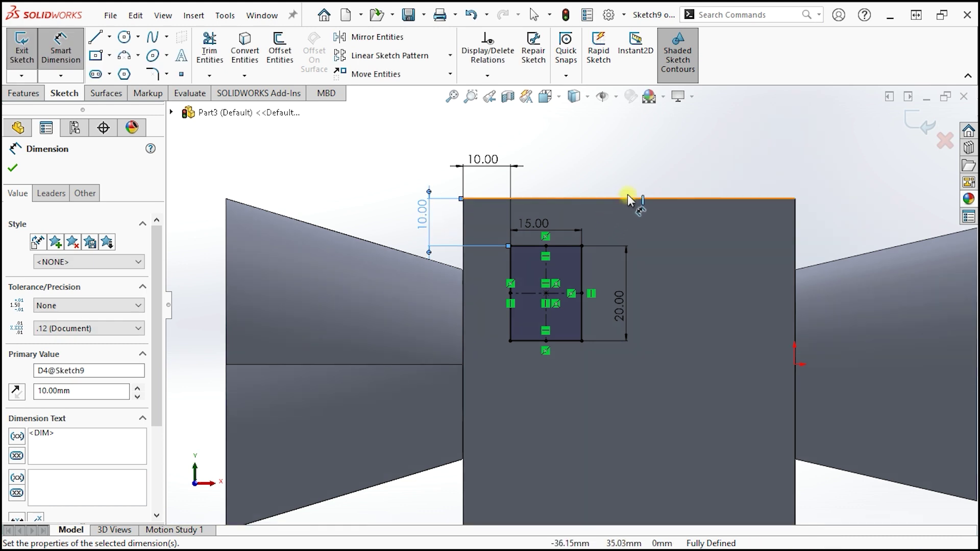
Step: Draw a circle to the right of the rectangle, level with its centre
right_click(625, 174)
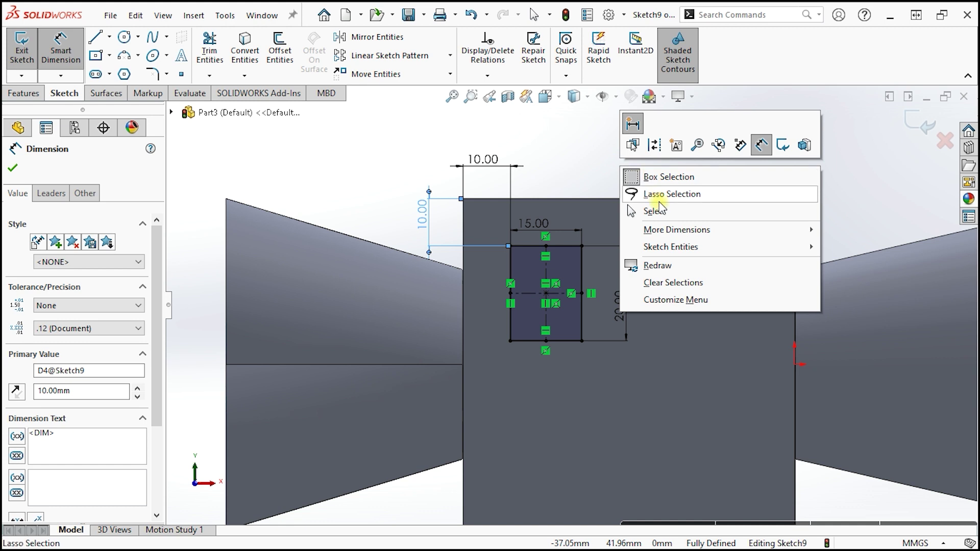
left_click(661, 207)
left_click(123, 38)
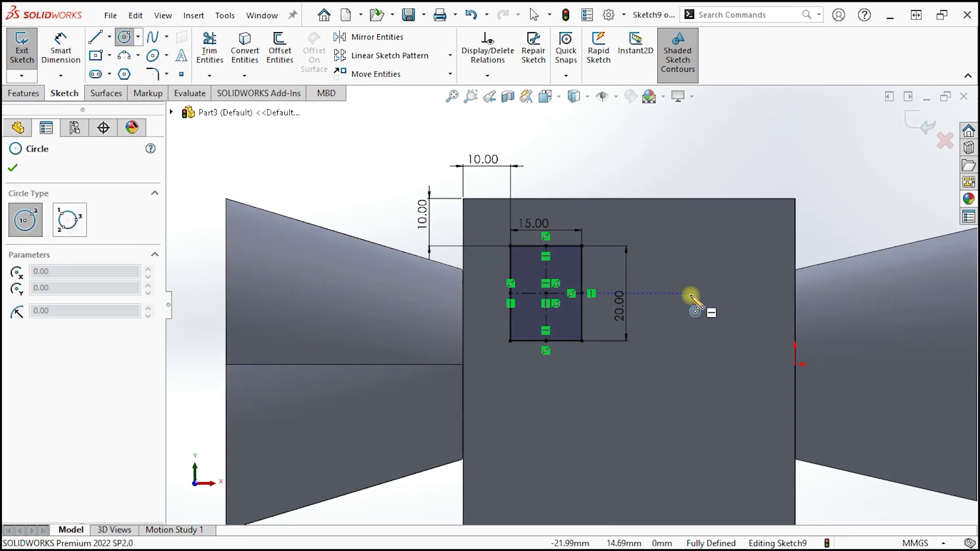
left_click(687, 293)
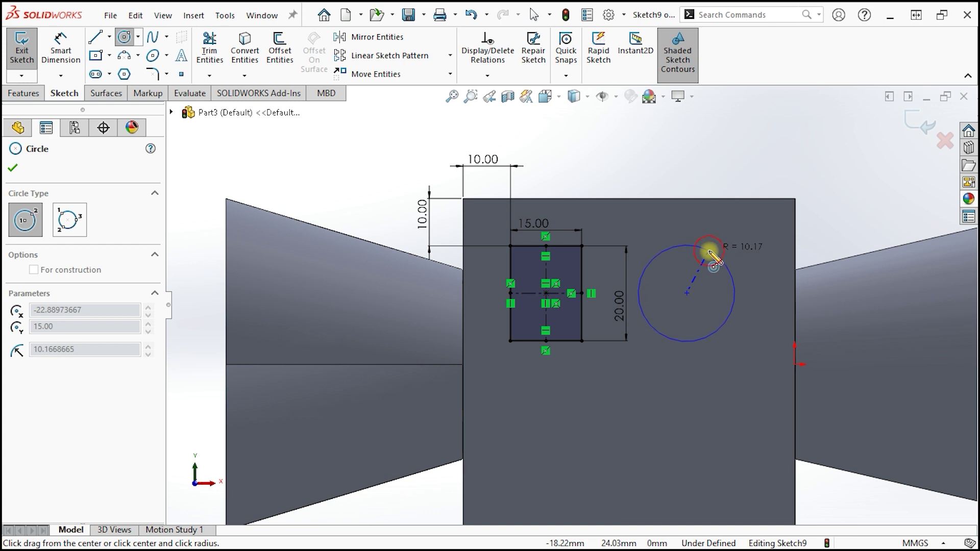
left_click(710, 253)
Step: Dimension the circle to 20 mm diameter, its centre 30 mm from the rectangle's centre
left_click(61, 47)
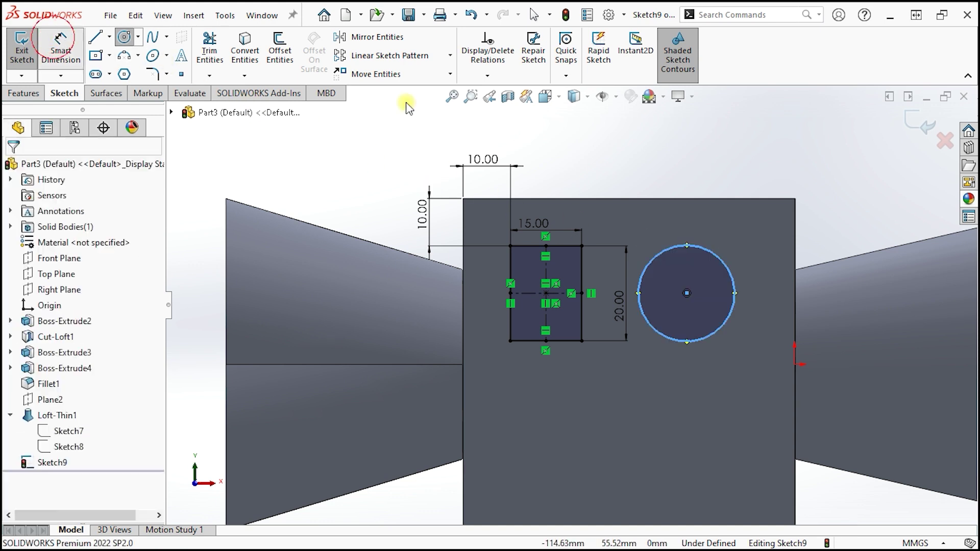
left_click(733, 280)
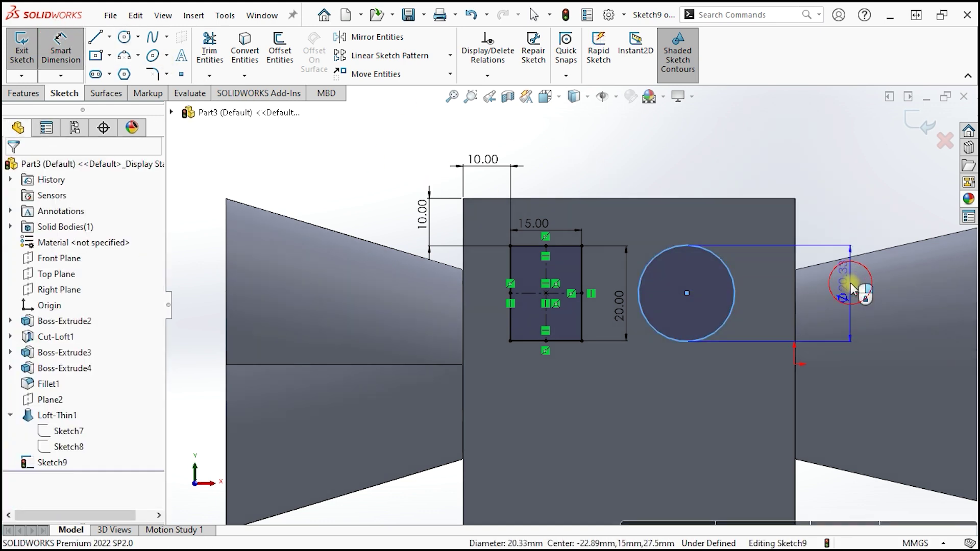
left_click(850, 283)
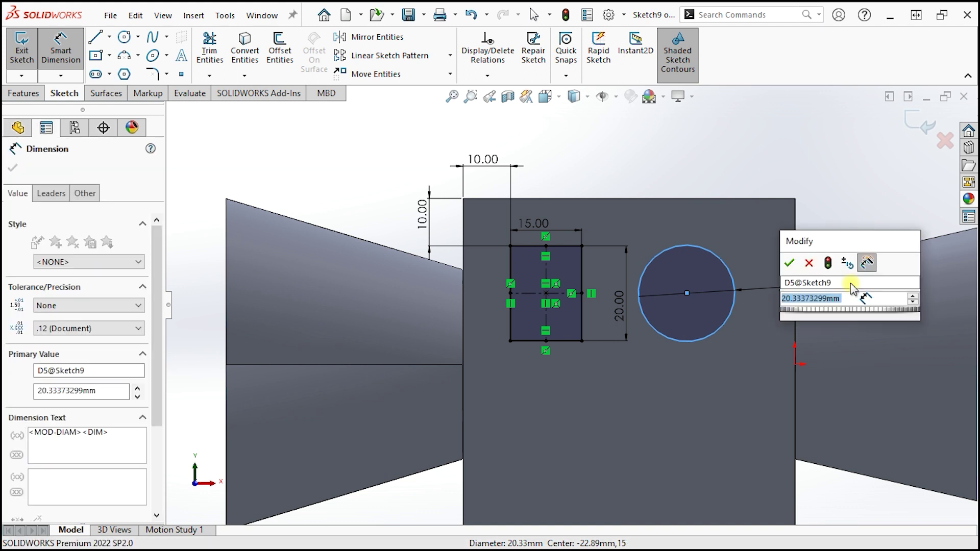
type("20")
key("Return")
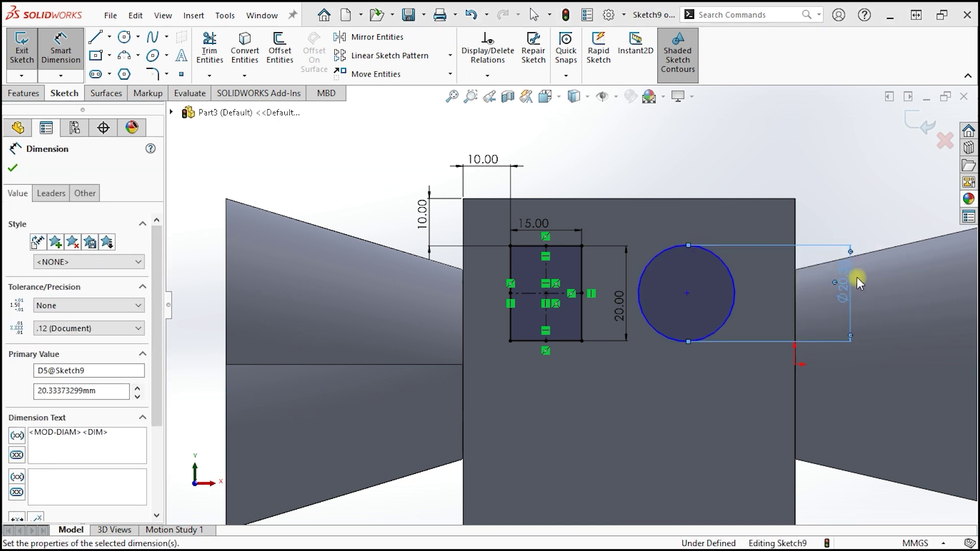
left_click(546, 293)
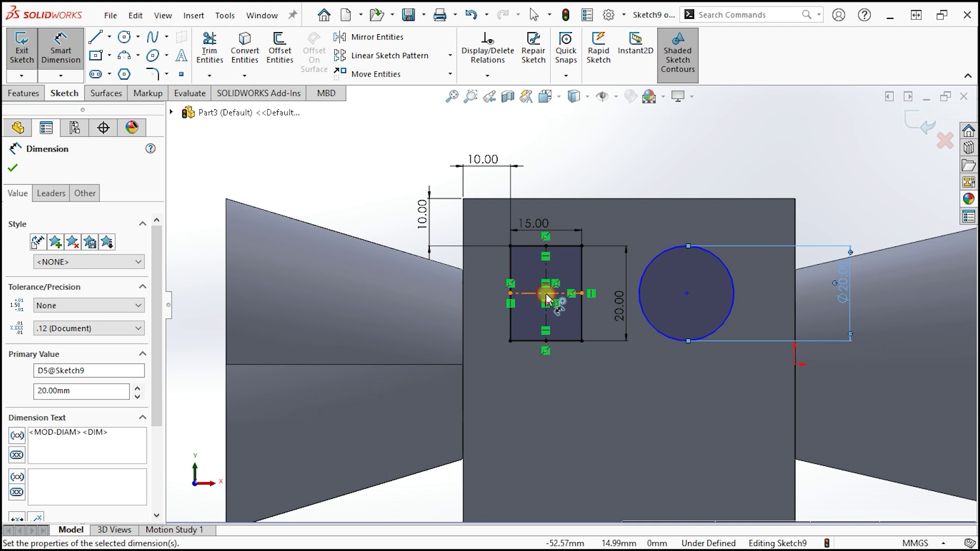
left_click(687, 293)
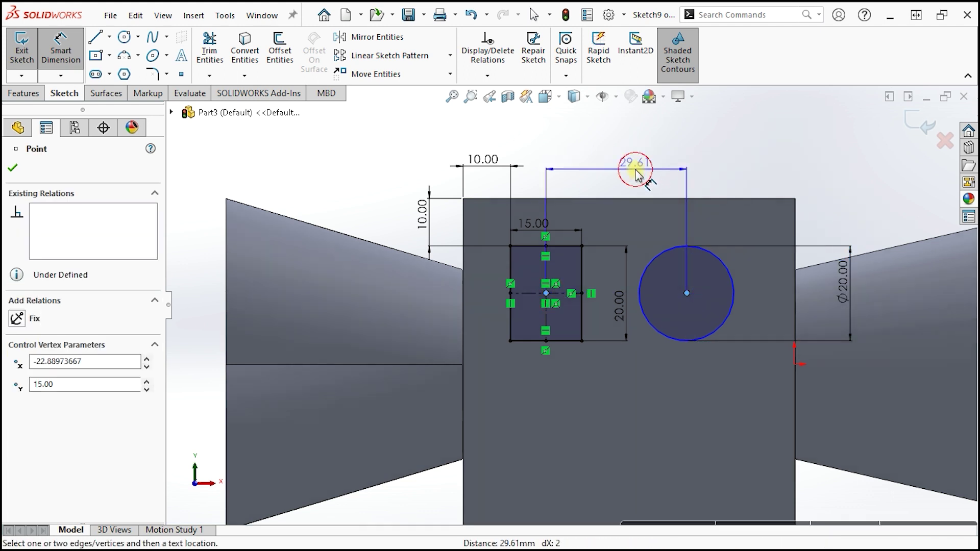
left_click(636, 174)
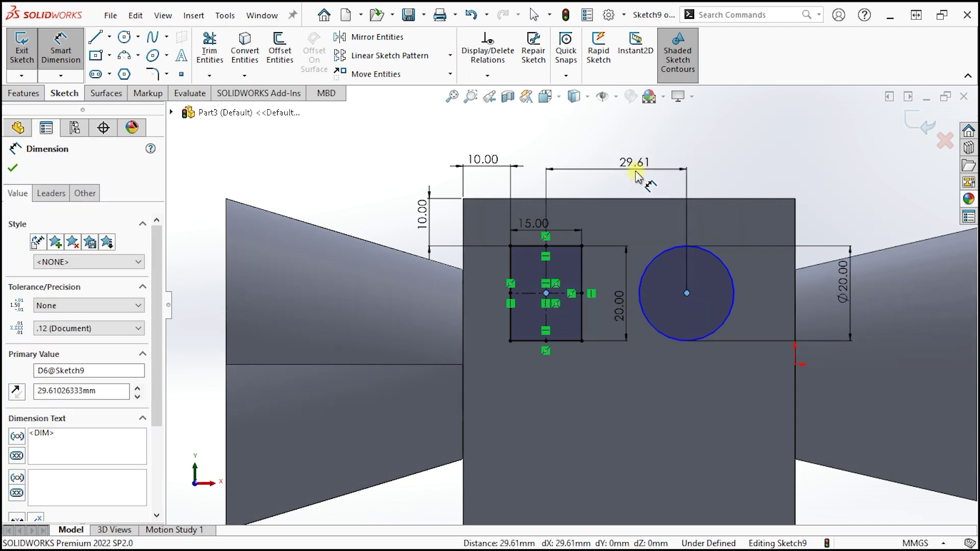
type("30")
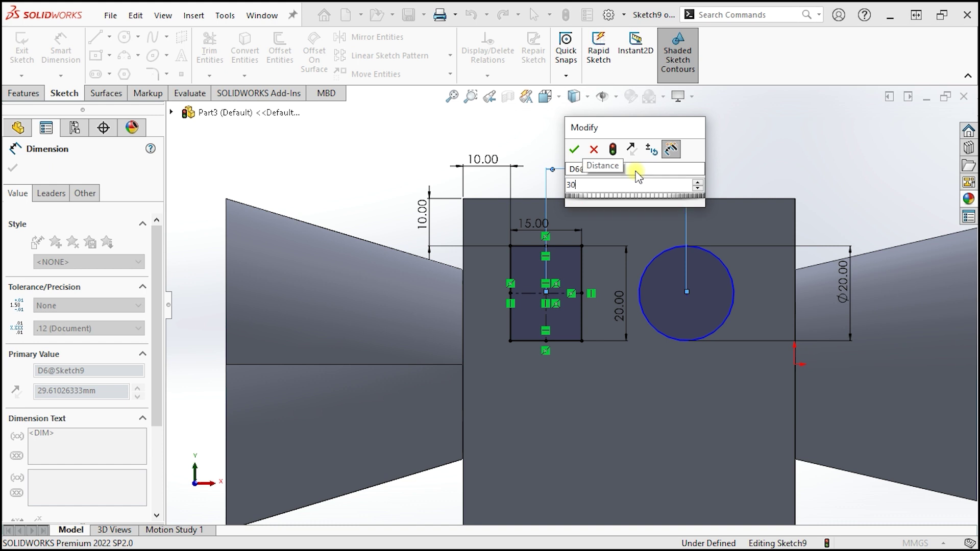
key("Return")
key("Escape")
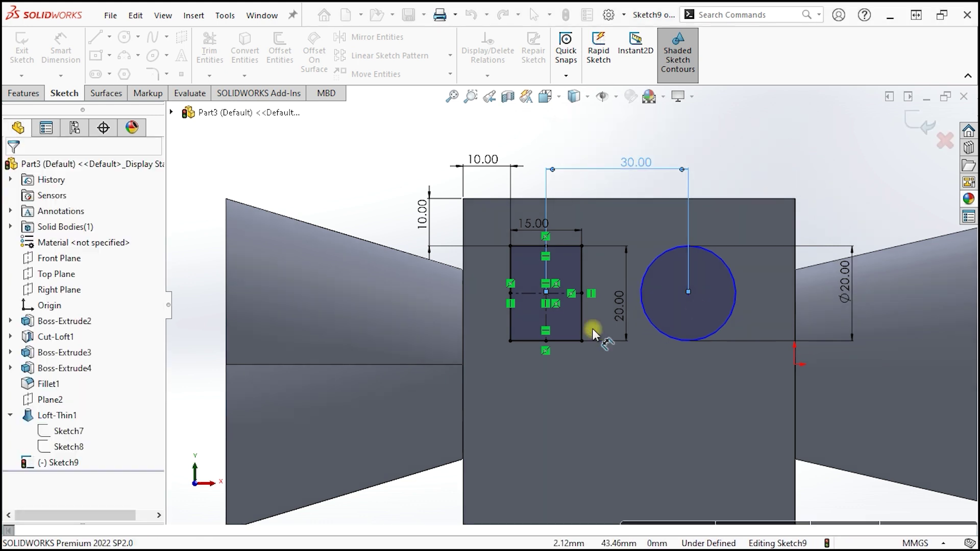
Step: Change the rectangle's height dimension to 30 mm and add a 20 mm width on its top edge
left_click(623, 318)
type("30")
key("Escape")
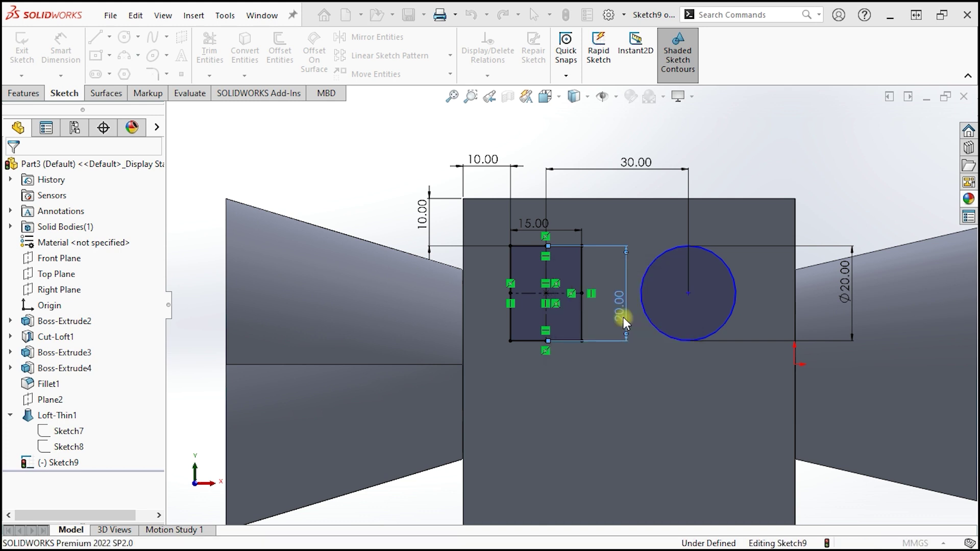
left_click(788, 143)
left_click(529, 250)
type("20")
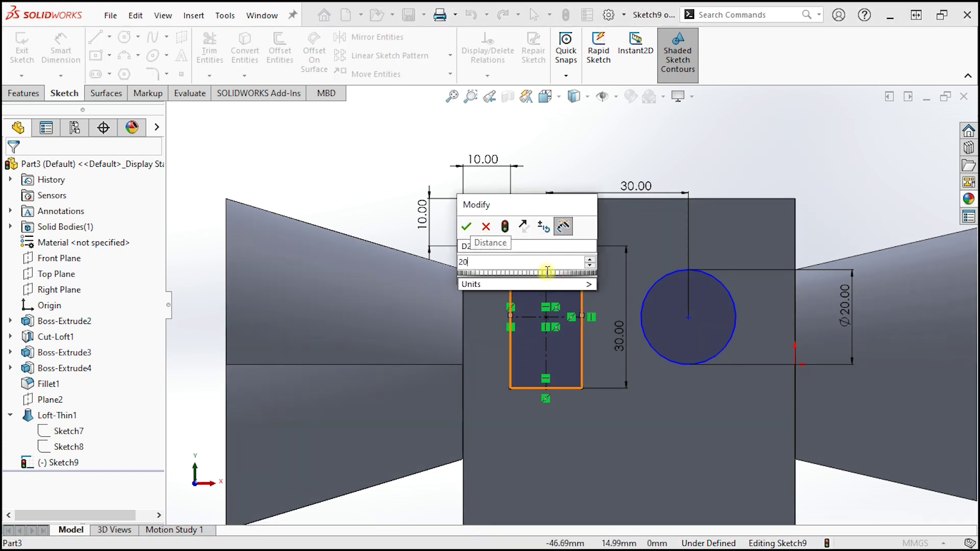
key("Return")
left_click(505, 246)
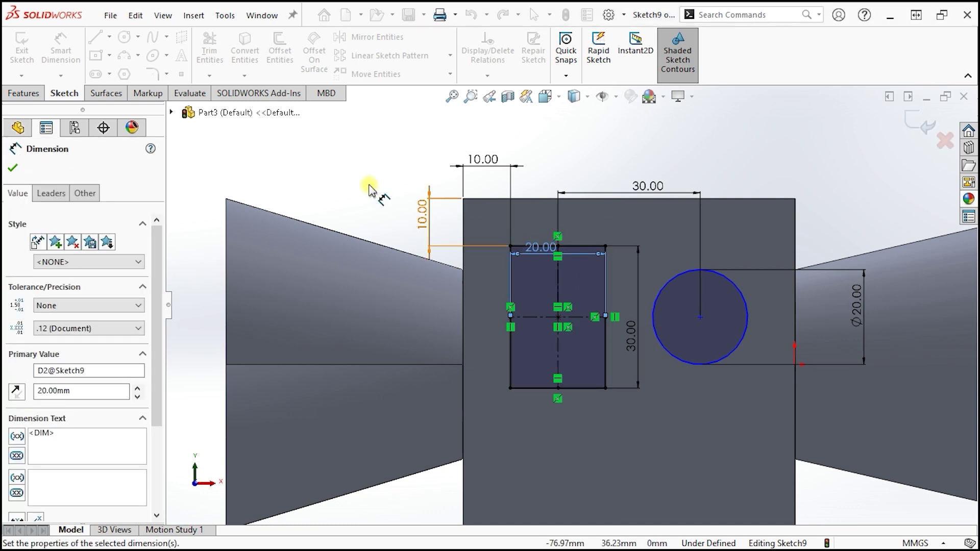
double_click(639, 337)
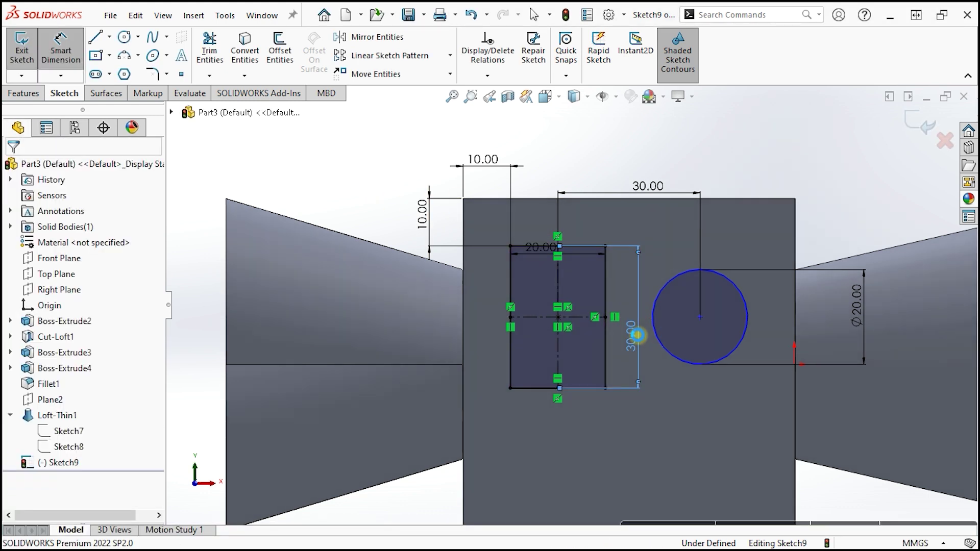
type("30")
type("25")
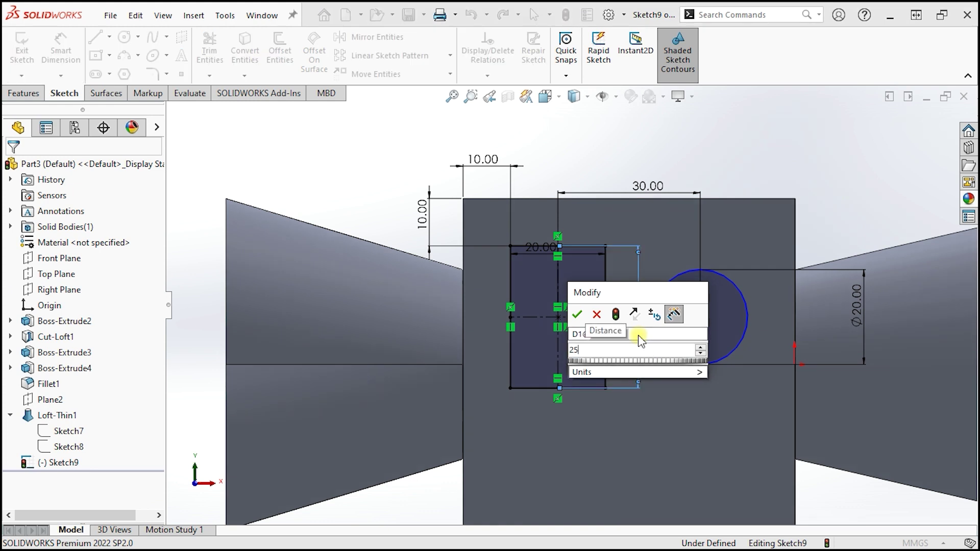
key("Return")
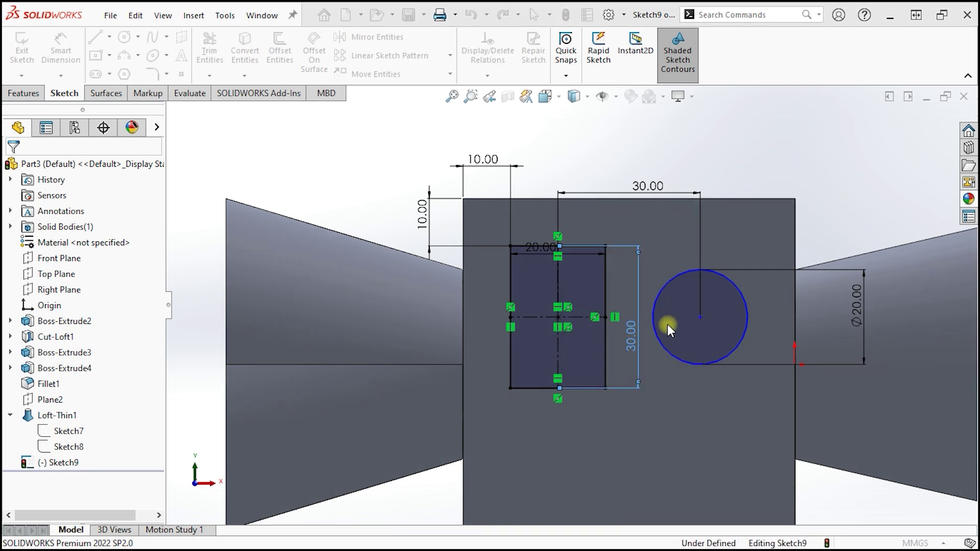
Step: Change the circle's diameter dimension to 25 mm
double_click(857, 305)
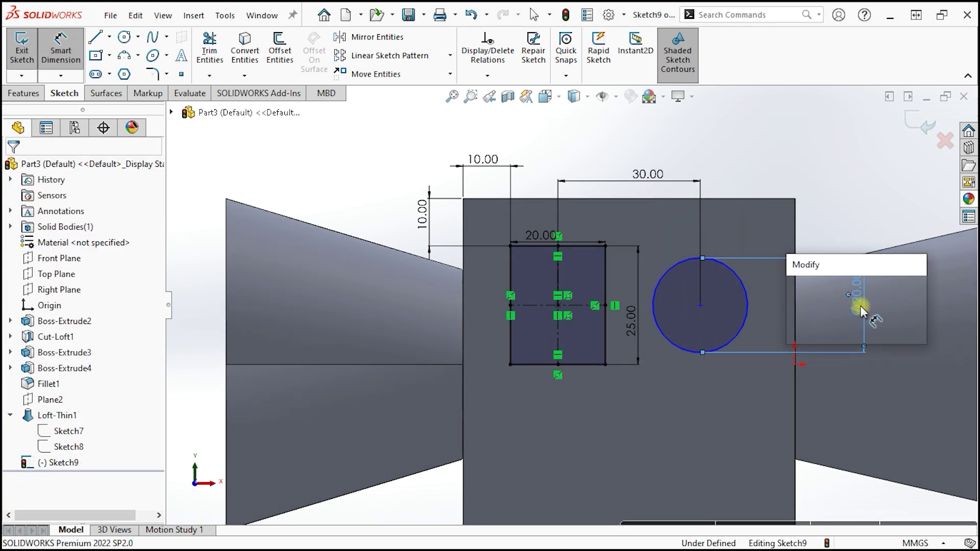
type("25")
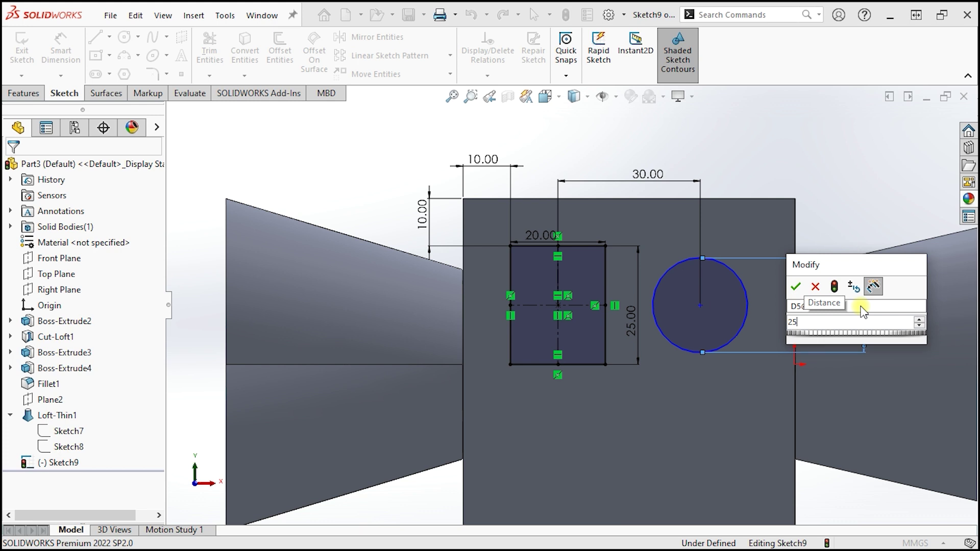
key("Return")
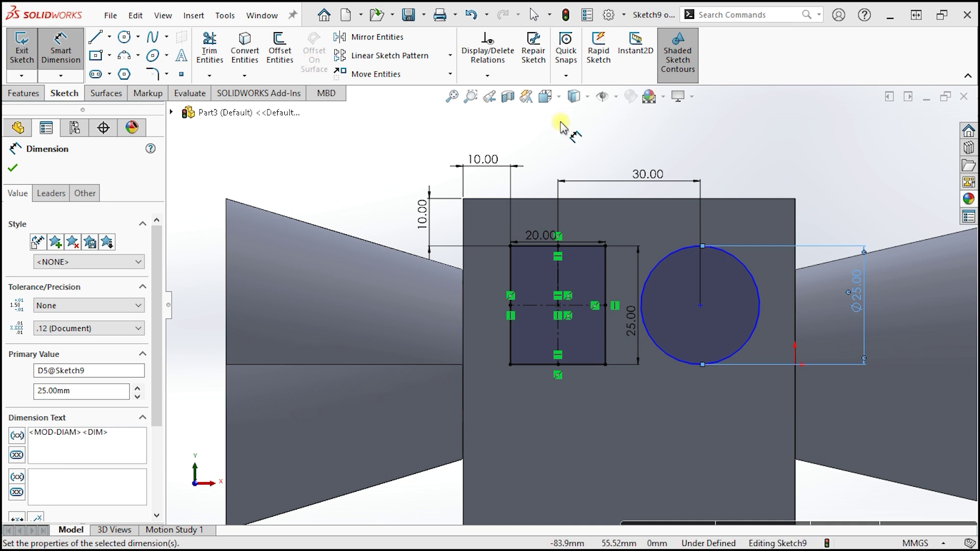
key("Escape")
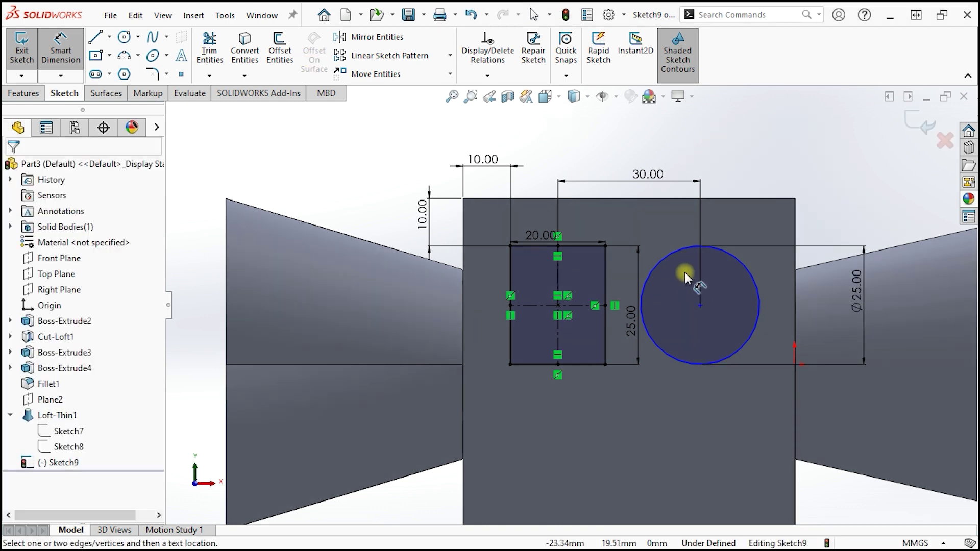
Step: Add a Horizontal relation between the rectangle and circle centres to fully define the sketch
key("Escape")
left_click(700, 304)
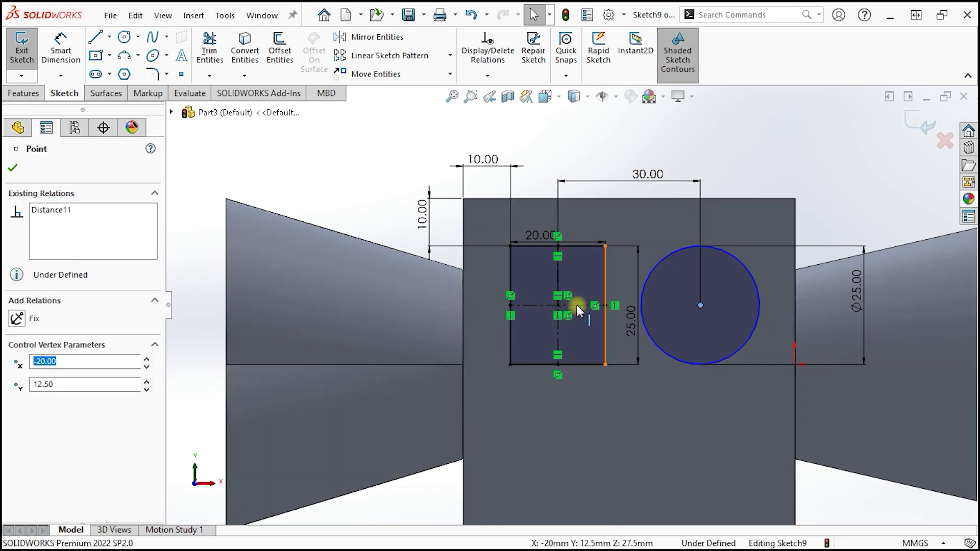
left_click(701, 305, "ctrl")
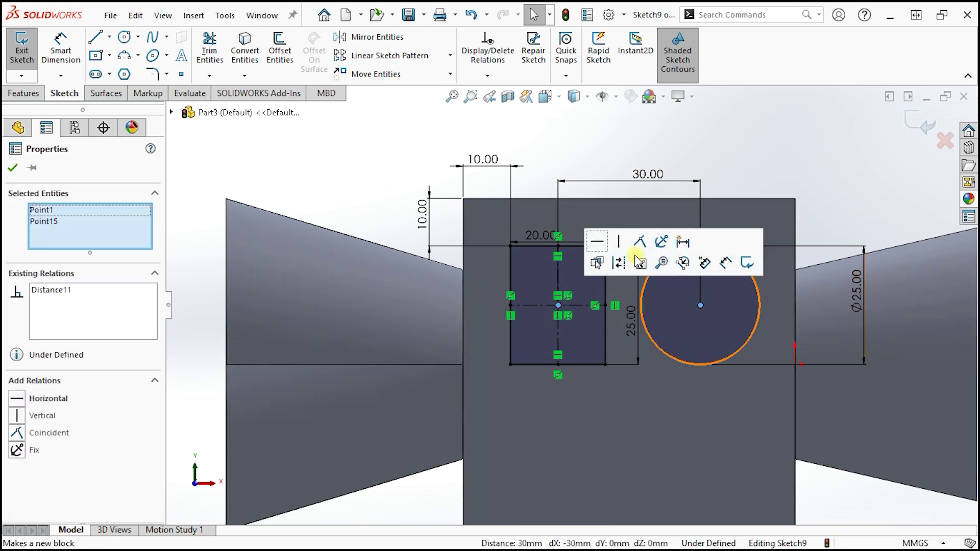
left_click(597, 243)
left_click(836, 186)
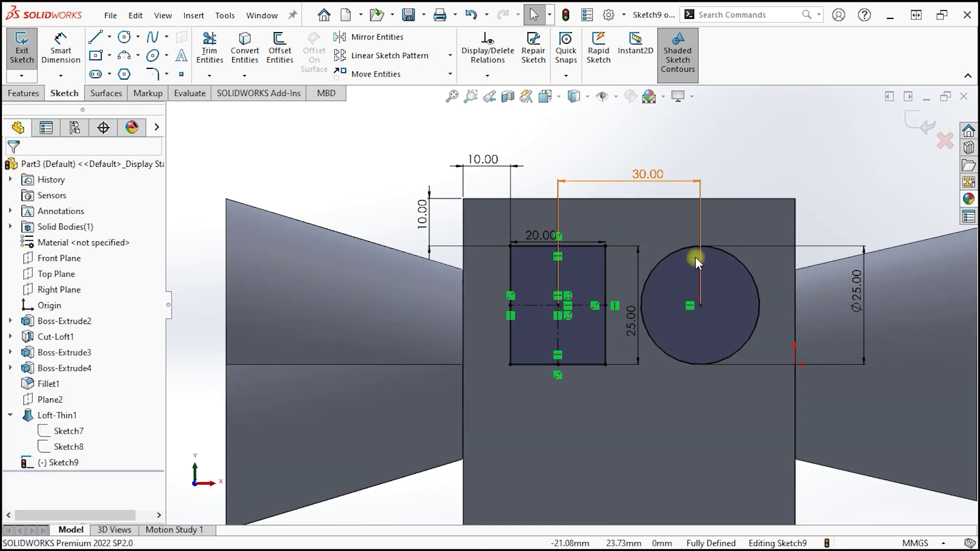
key("z")
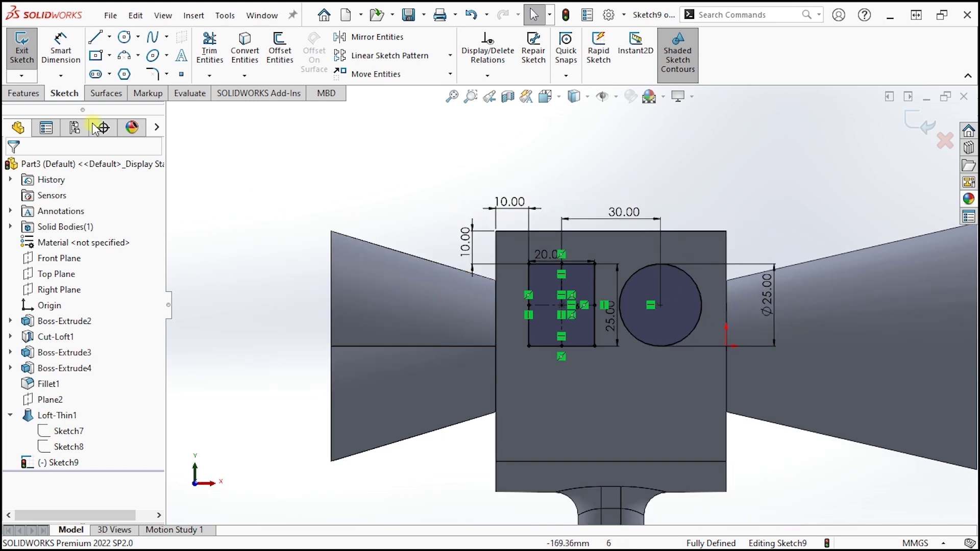
left_click(19, 96)
left_click(28, 57)
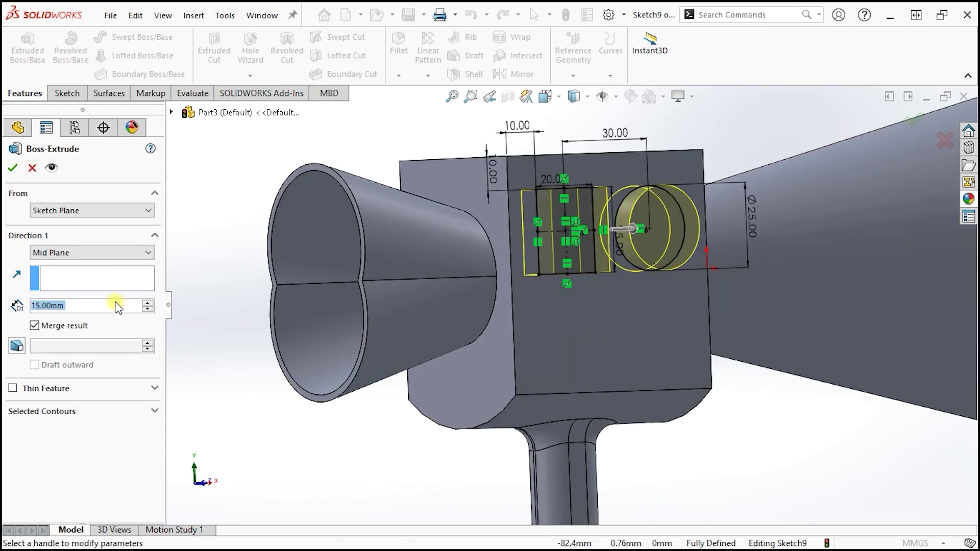
Step: Extrude the rectangle and circle Blind 3 mm out from the box face
type("3")
key("Return")
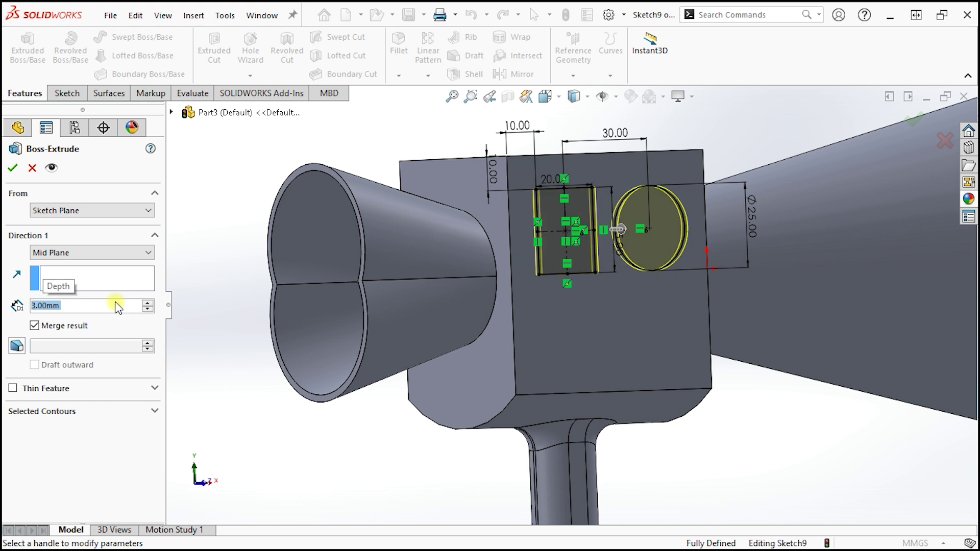
middle_click_drag(557, 334, 564, 339)
left_click(94, 253)
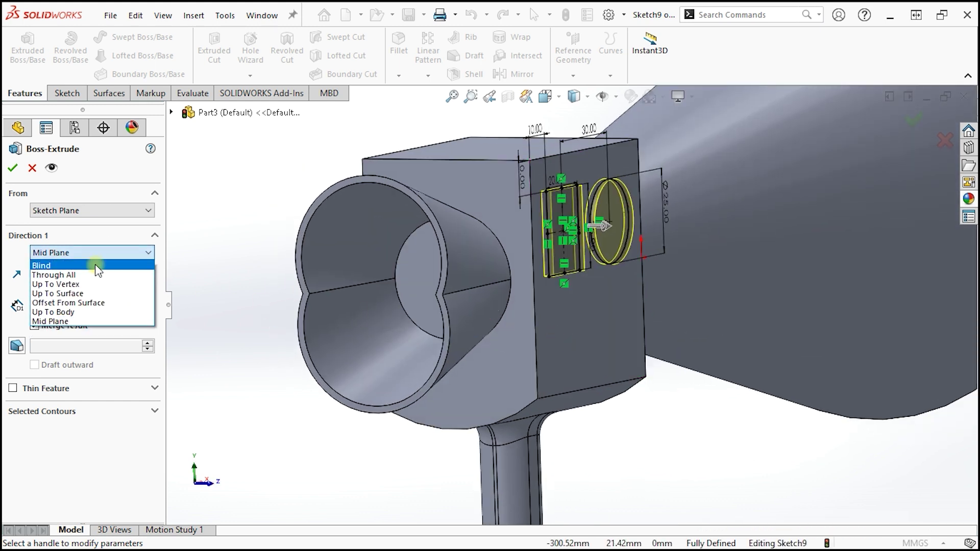
left_click(12, 168)
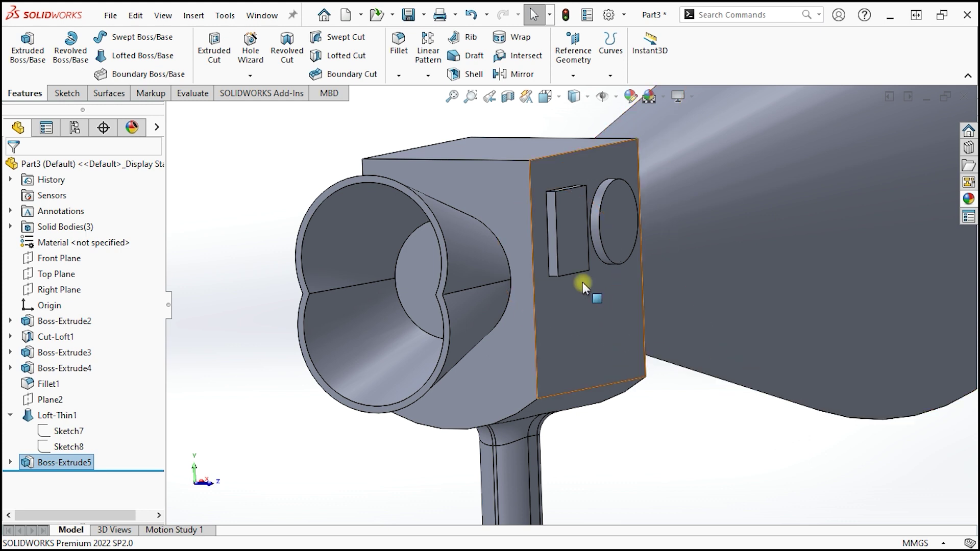
Step: Open a new sketch on the box's front face, viewed normal to it
scroll(535, 302, "up", 2)
left_click(595, 326)
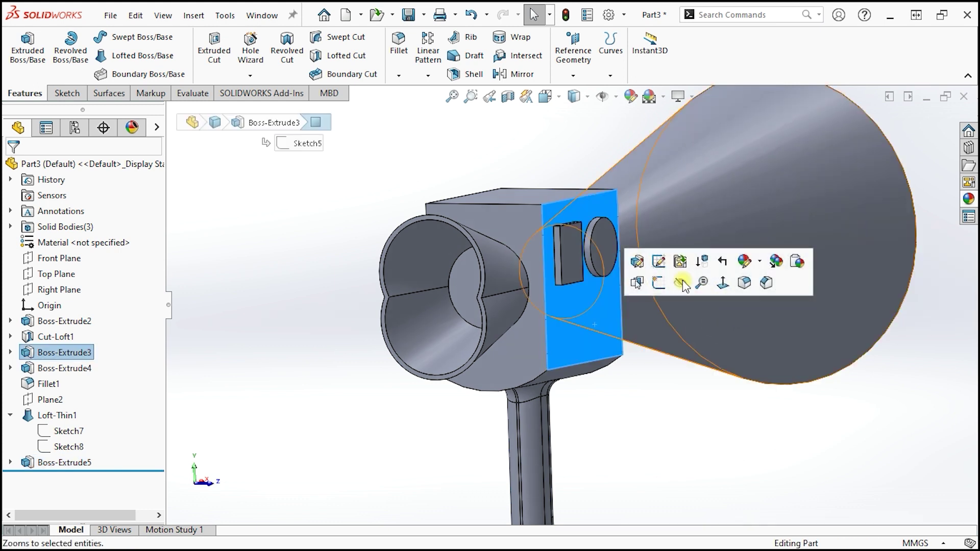
left_click(658, 283)
left_click(519, 326)
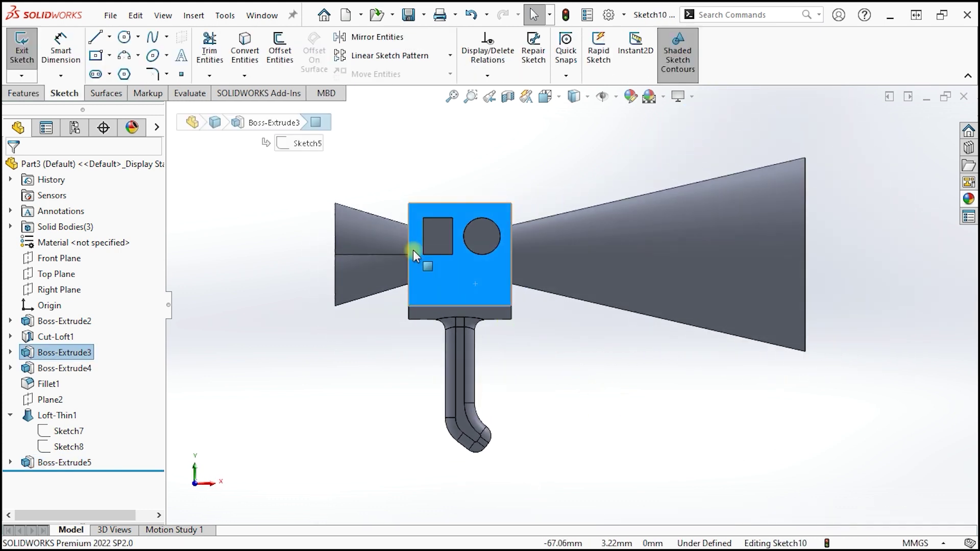
scroll(413, 250, "down", 3)
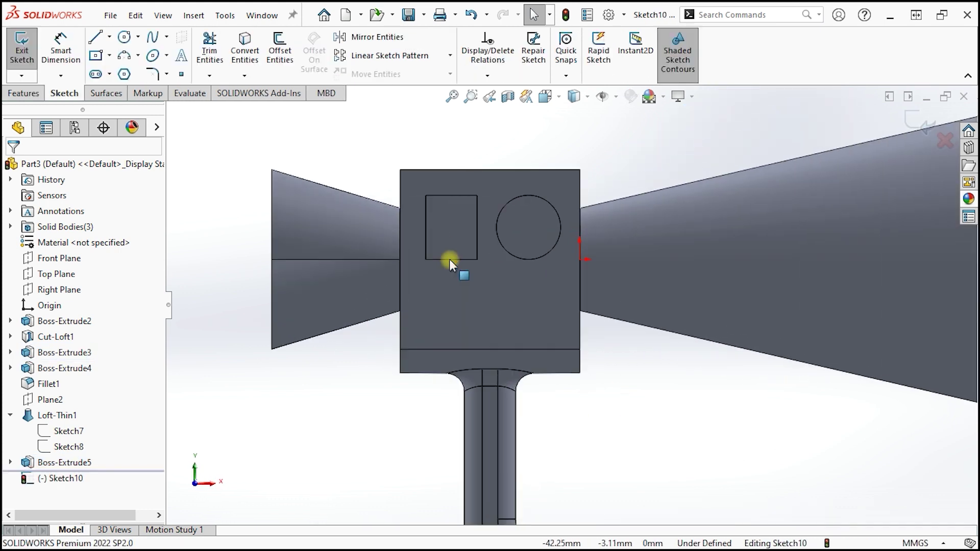
left_click(95, 74)
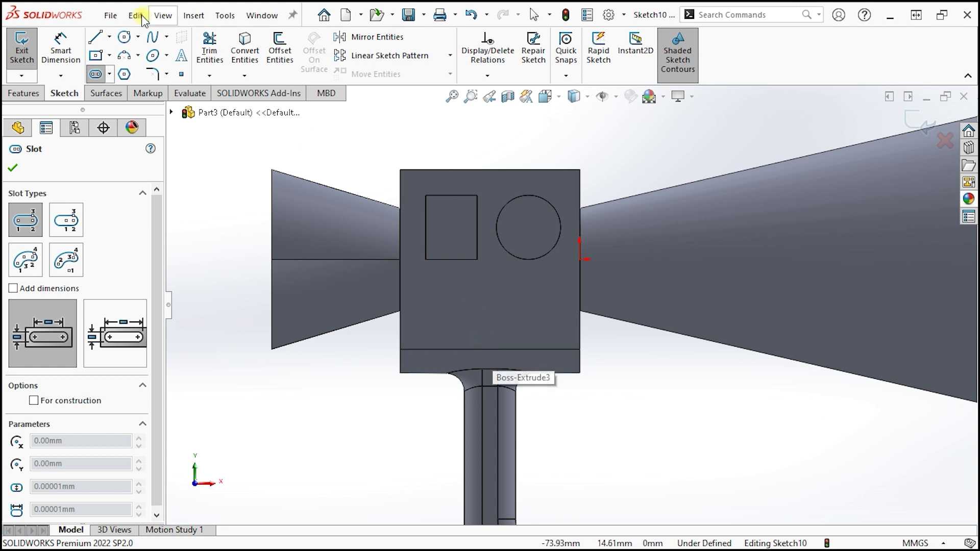
Step: Draw a vertical centreline up from the midpoint of the box's bottom edge
left_click(108, 36)
key("Escape")
key("l")
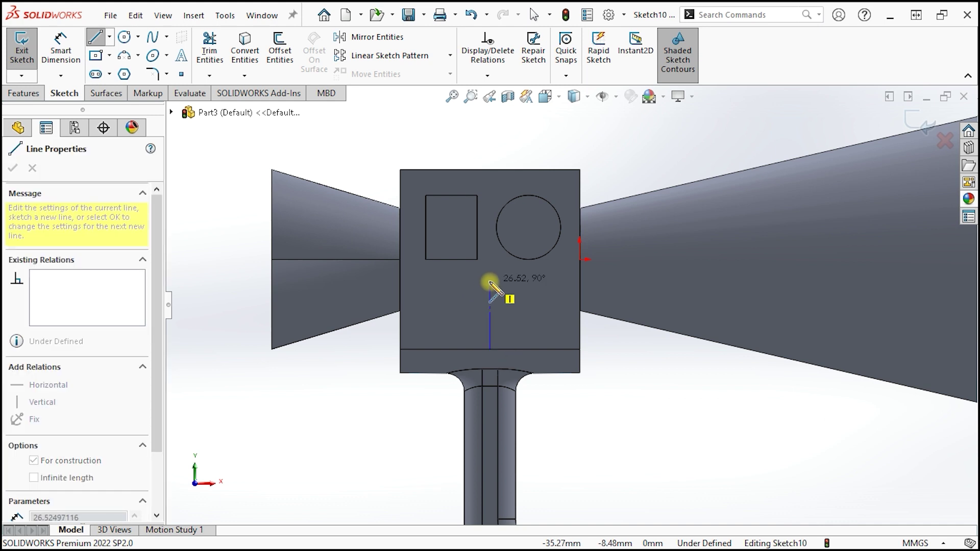
left_click(489, 275)
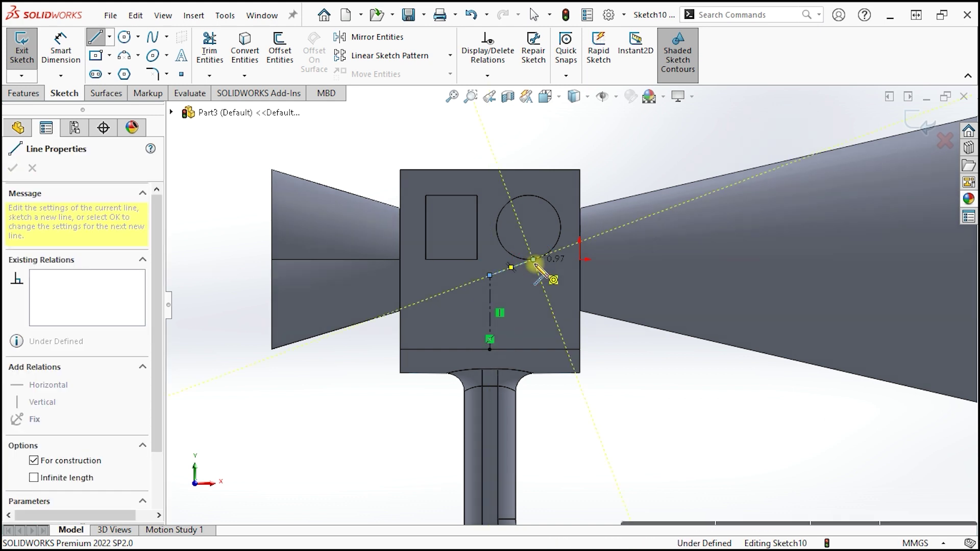
key("Escape")
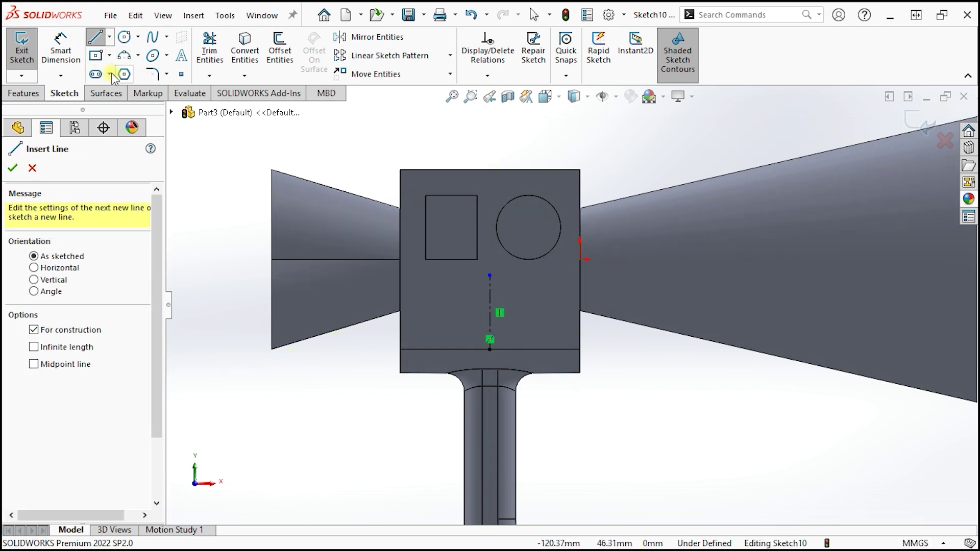
Step: Try a straight slot on the centreline, then undo it
left_click(95, 74)
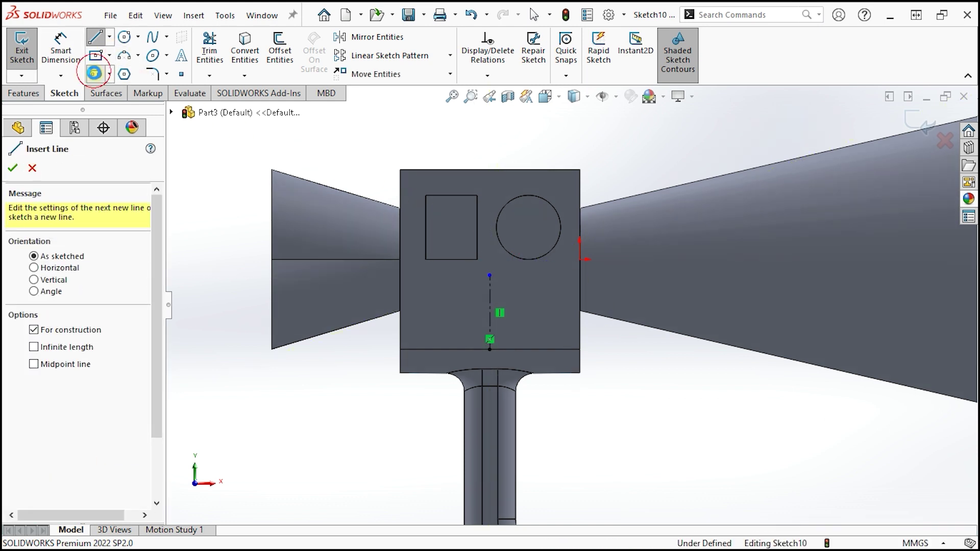
left_click(490, 287)
left_click(540, 287)
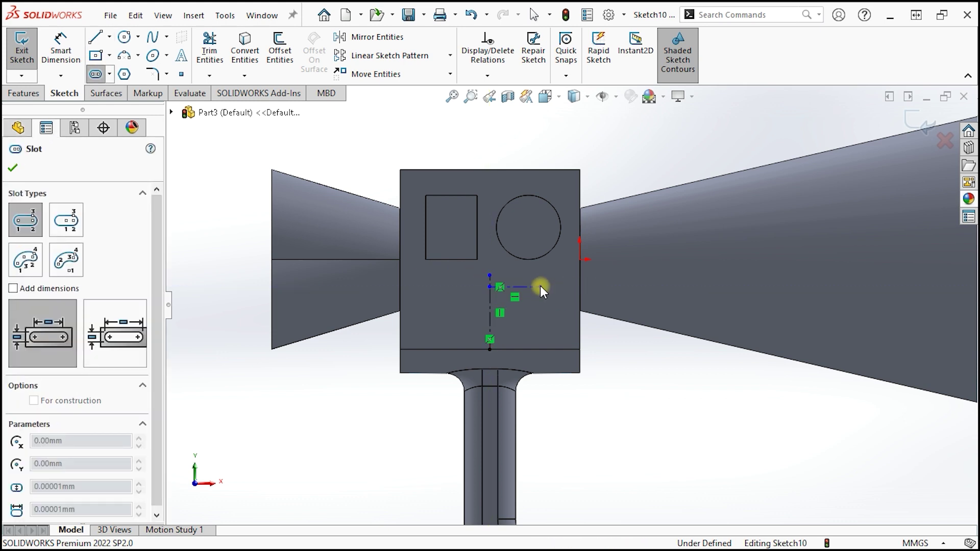
scroll(544, 288, "down", 2)
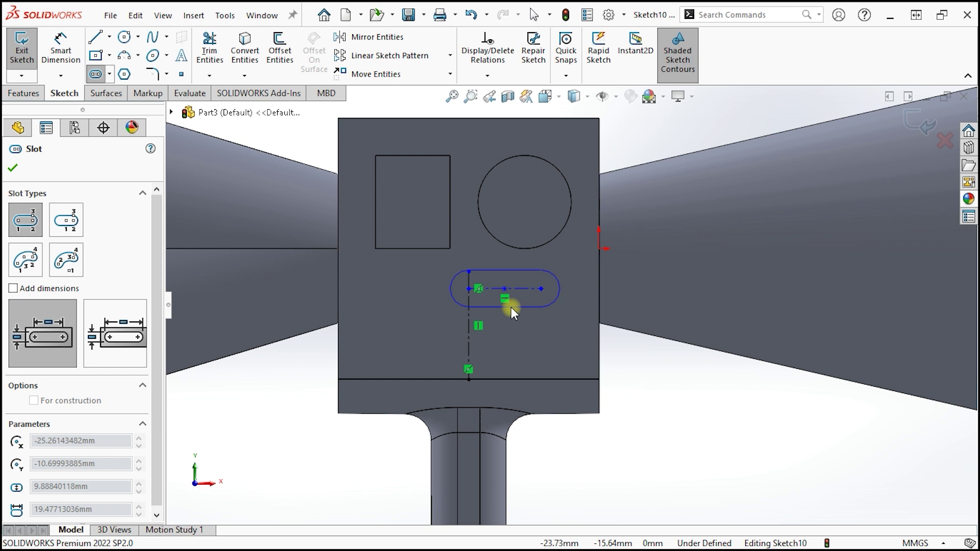
left_click(511, 307)
key("ctrl+z")
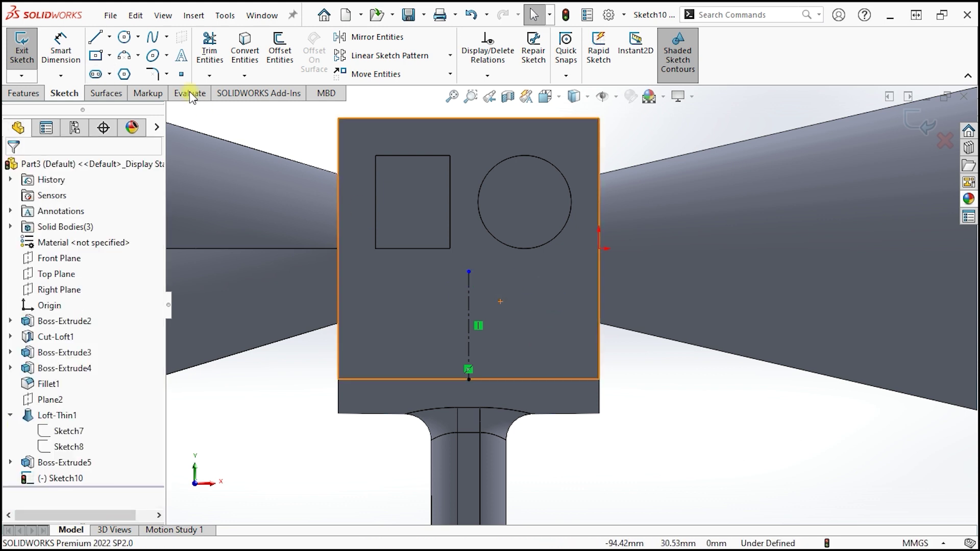
Step: Sketch a horizontal centrepoint slot, about 39 mm long and 3.07 mm wide, on the centreline
left_click(96, 75)
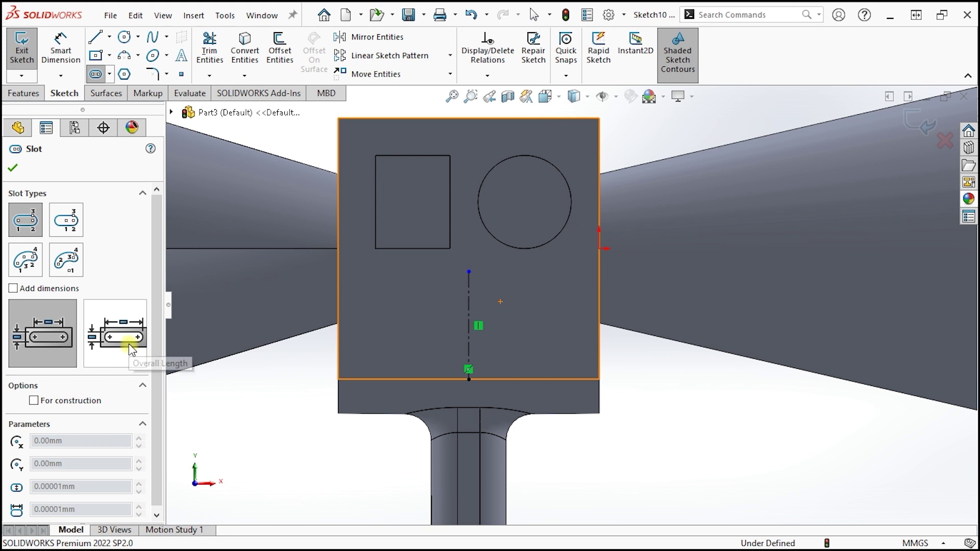
left_click(66, 220)
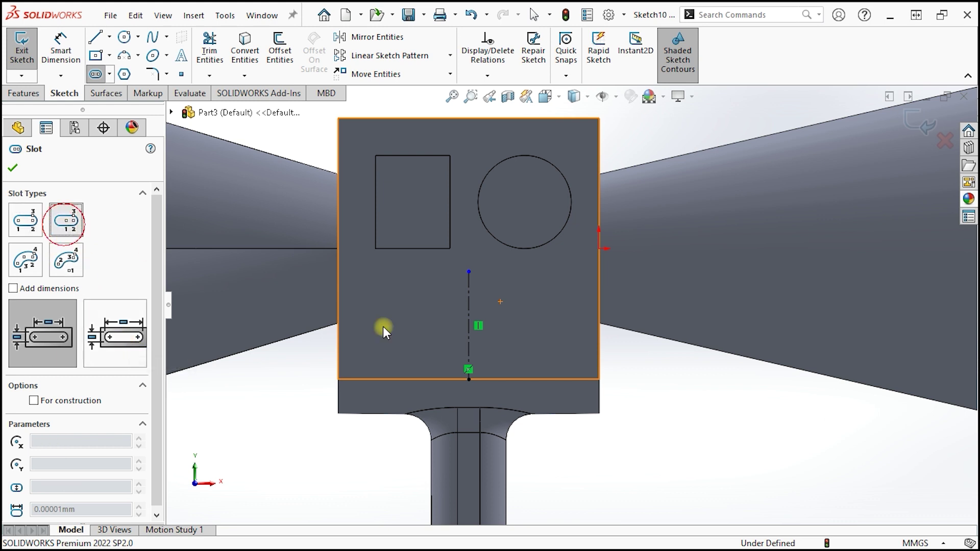
left_click(469, 283)
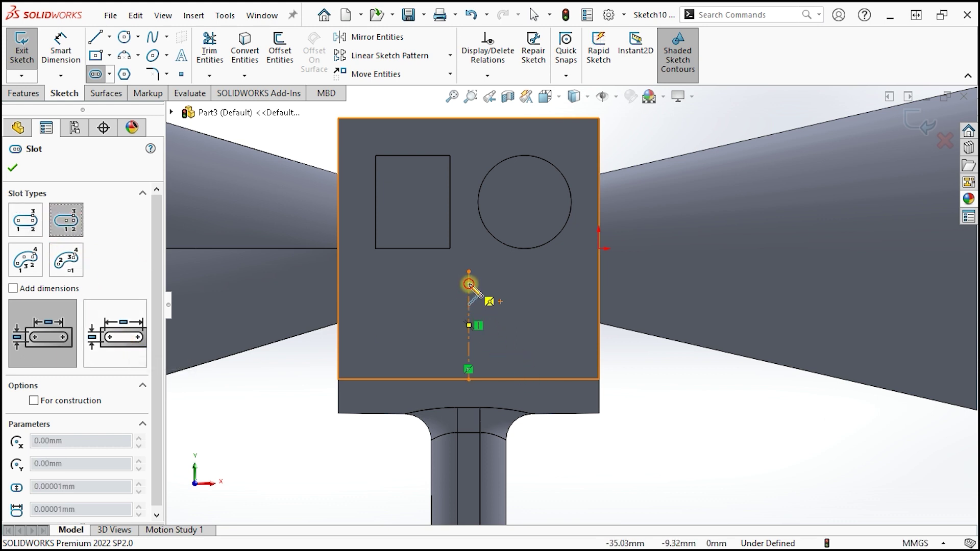
left_click(542, 285)
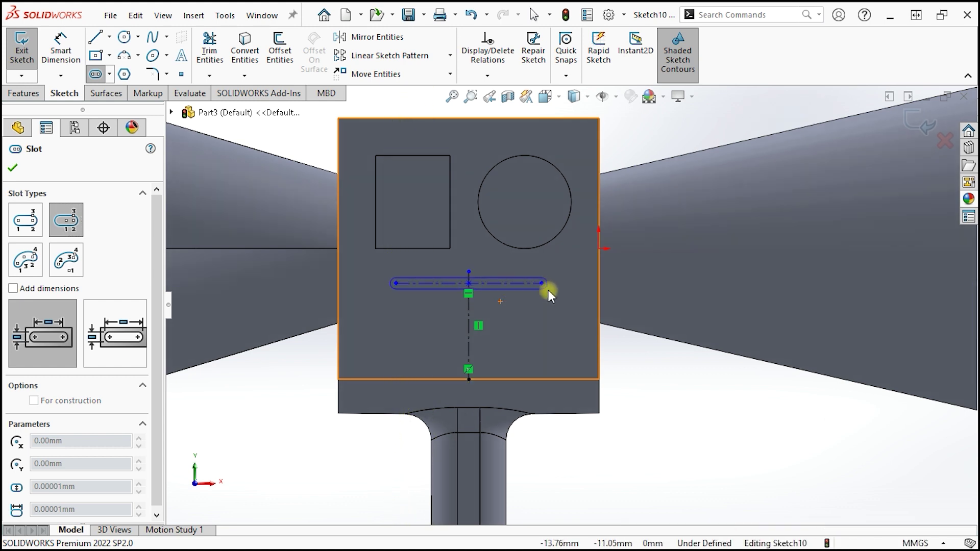
left_click(553, 289)
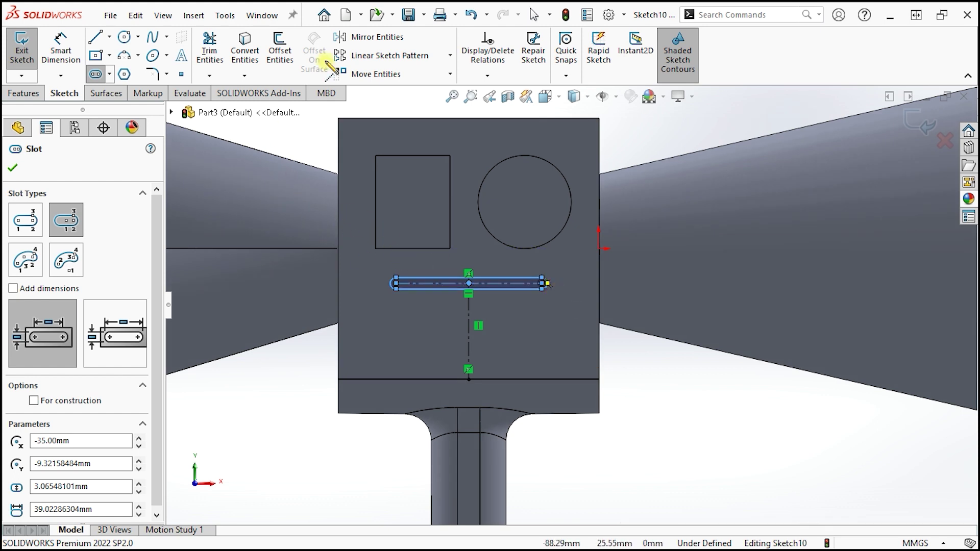
left_click(369, 56)
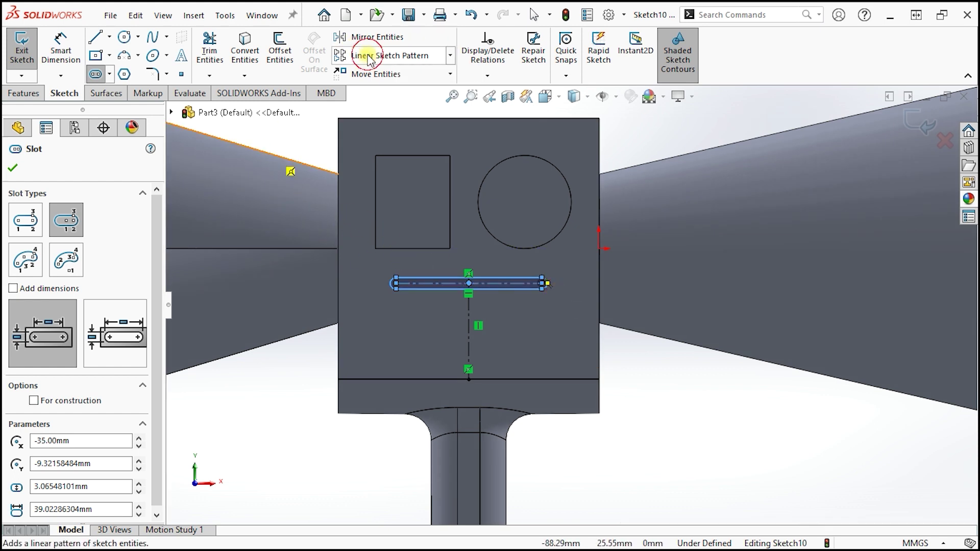
Step: Linear-pattern the slot downward along Line1, 3 instances spaced 9 mm apart
left_click(467, 343)
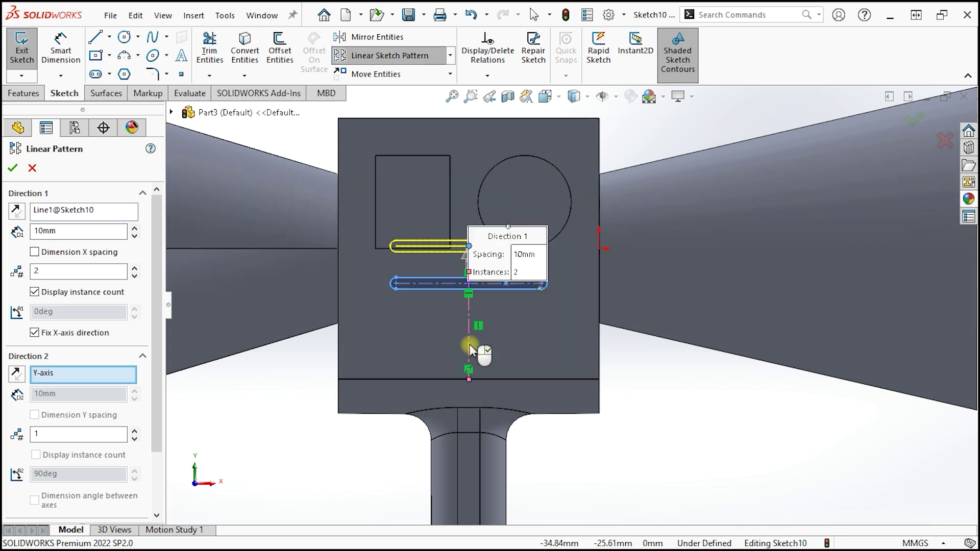
left_click(16, 210)
left_click(135, 270)
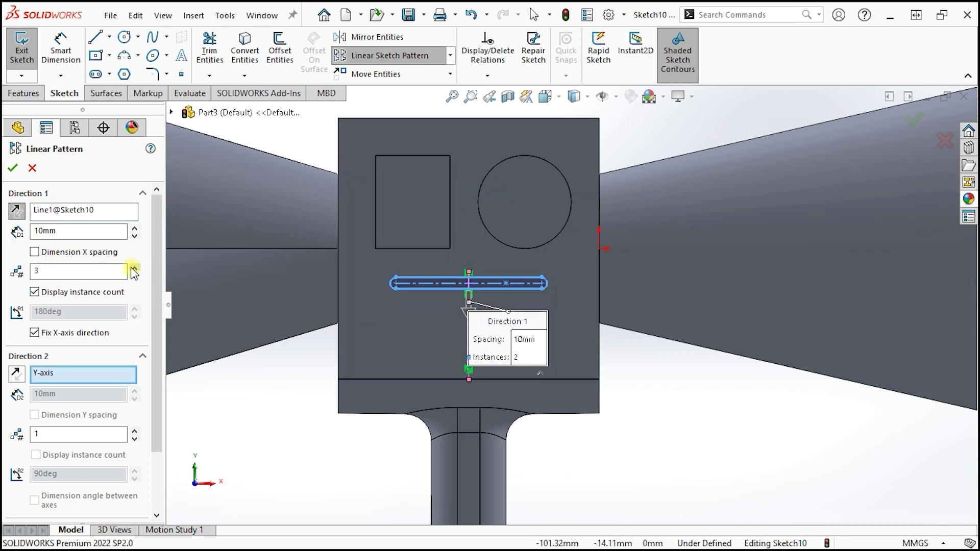
double_click(97, 229)
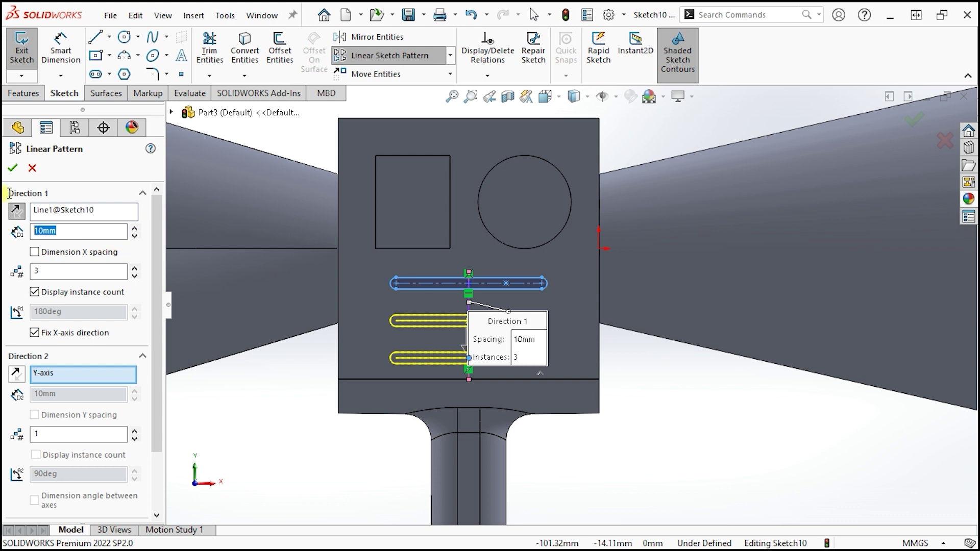
type("9")
key("Return")
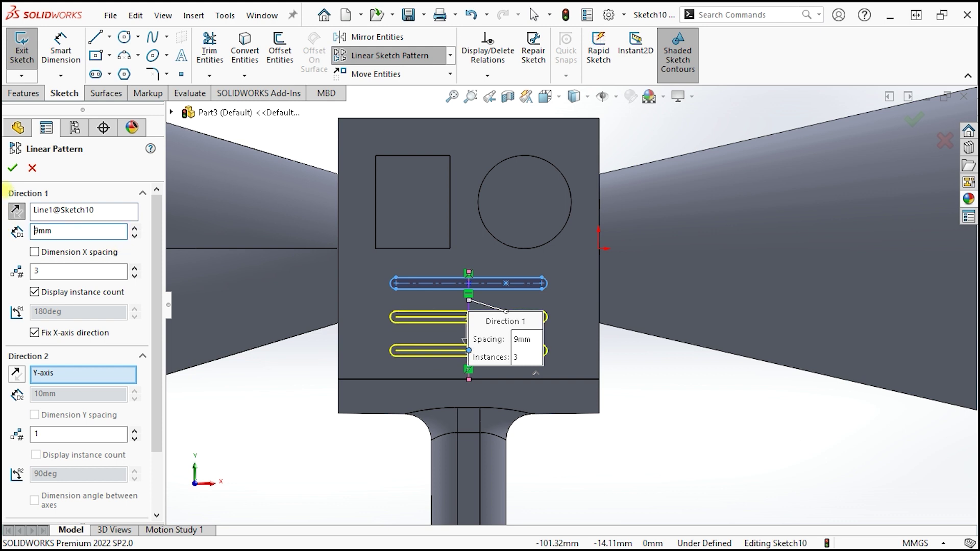
left_click(14, 168)
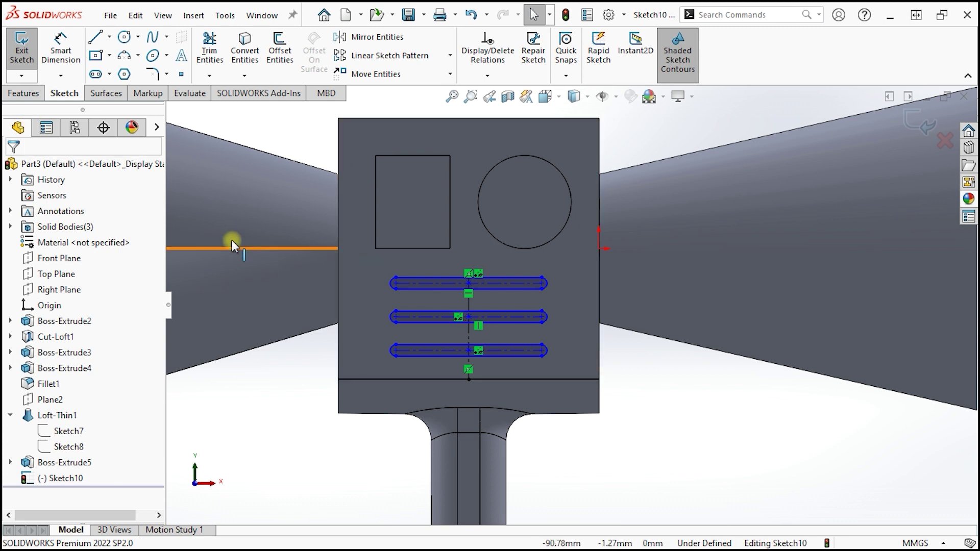
left_click(23, 93)
Step: Cut the three slots 1 mm deep into the box face and show the model isometrically
left_click(208, 42)
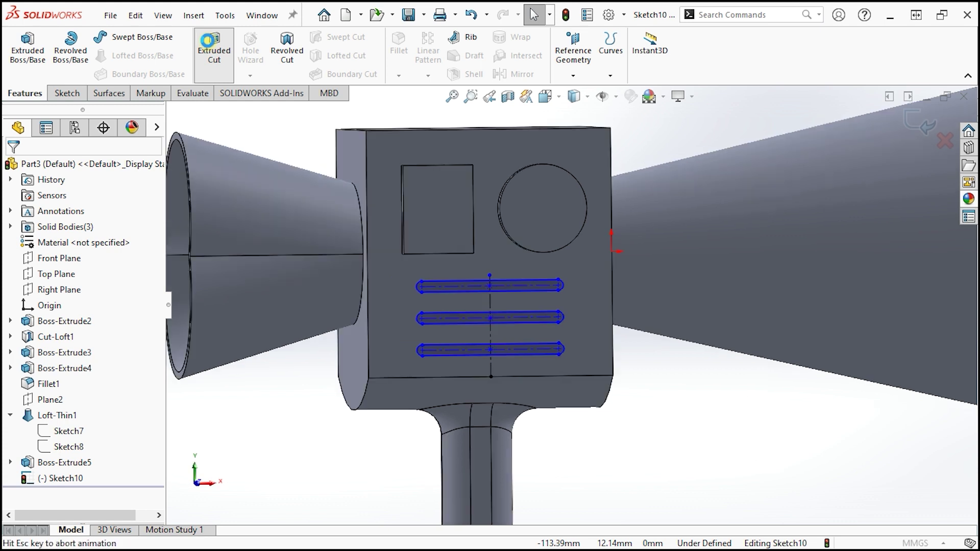
left_click(534, 348)
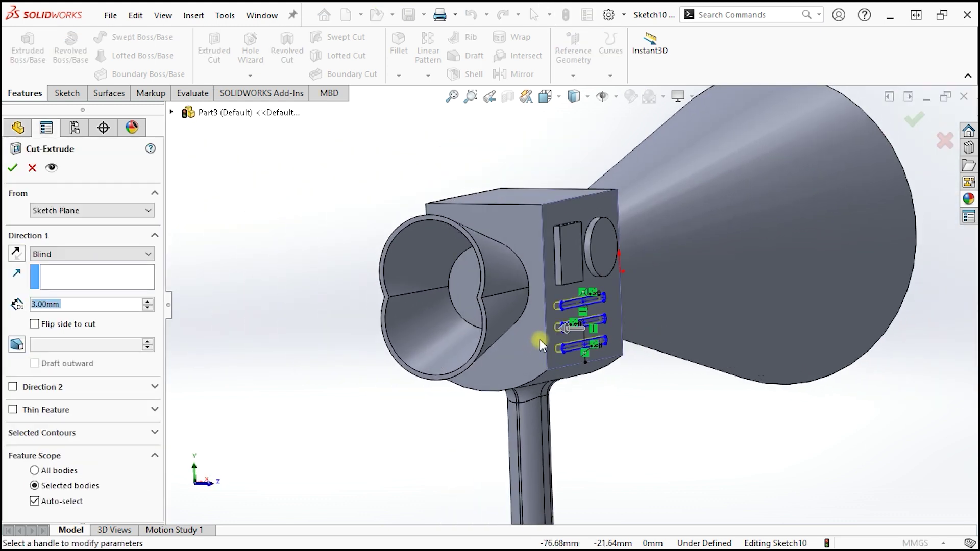
scroll(576, 302, "down", 2)
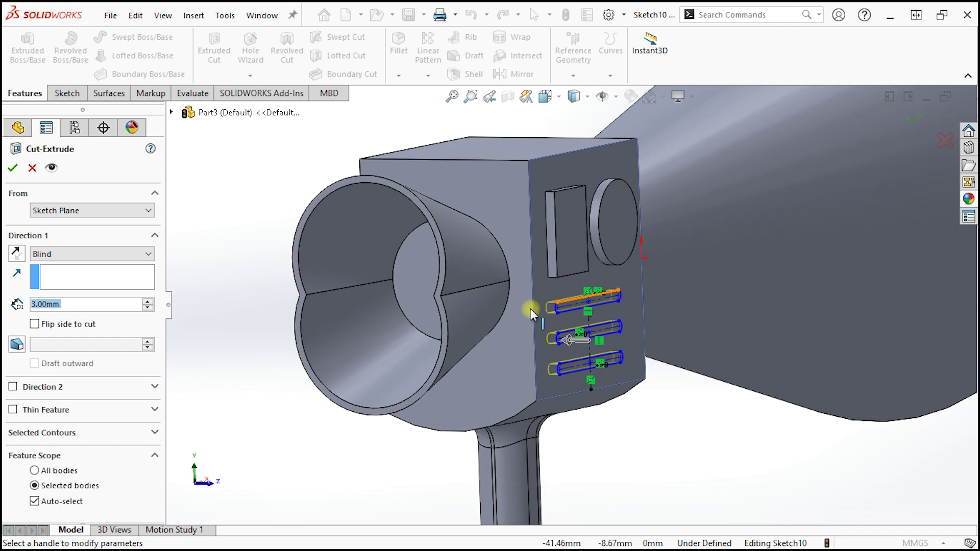
type("1")
key("Return")
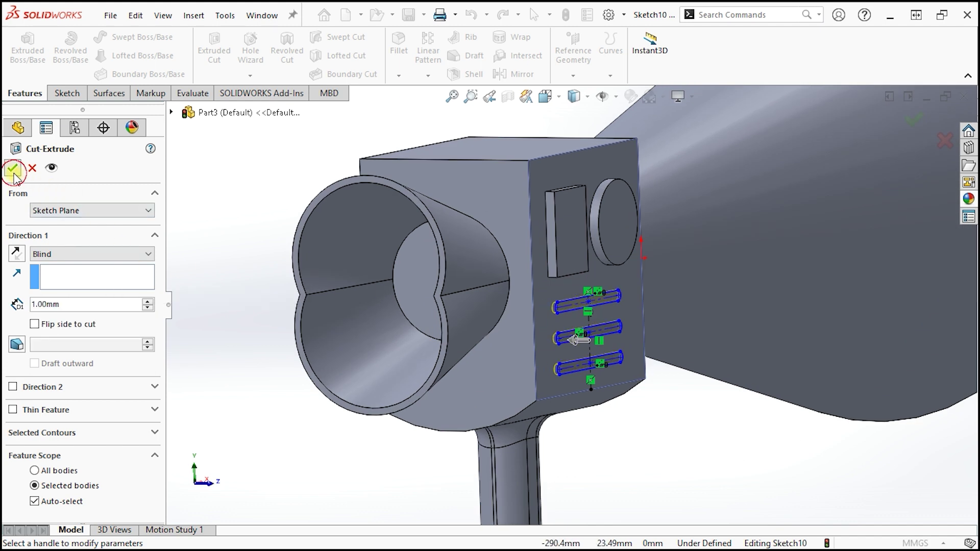
key("Return")
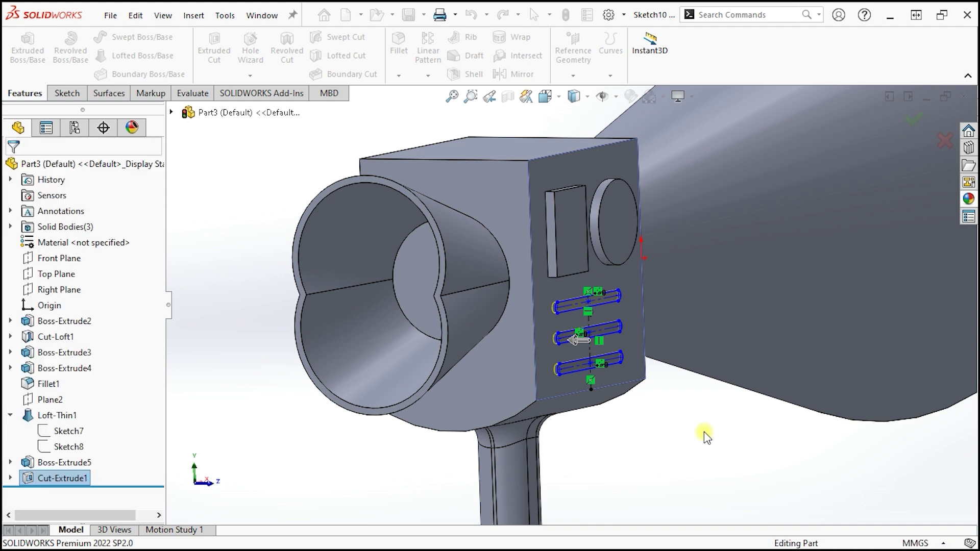
key("f")
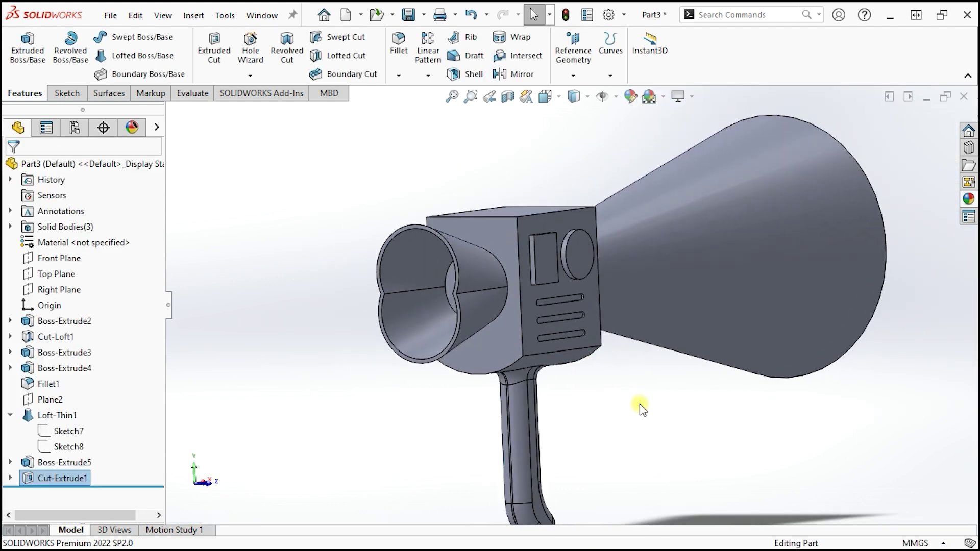
key("space")
left_click(858, 171)
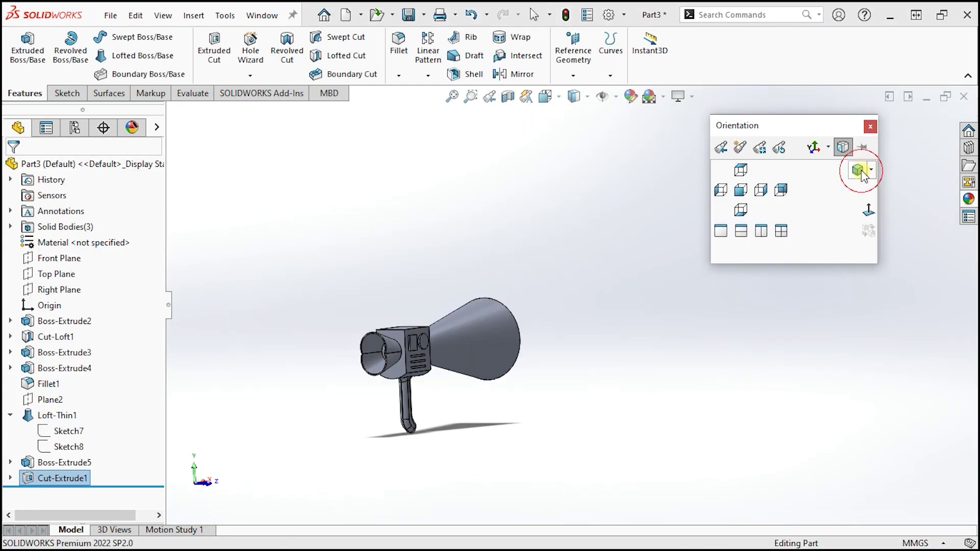